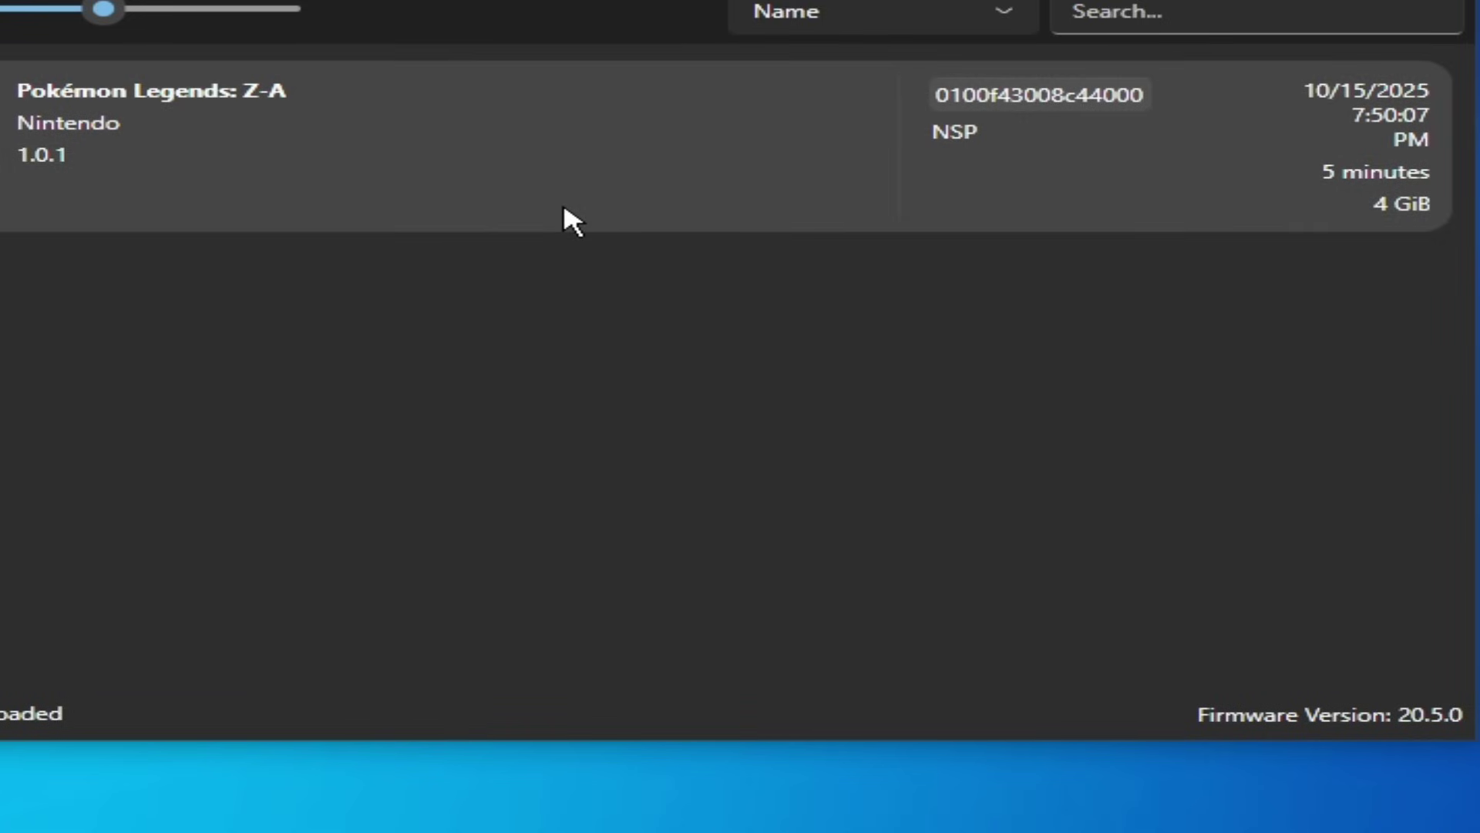
- Remove the Version 1.0.1 update from Pokémon Legends: Z-A and save, leaving version 1.0.0
{"action": "right_click", "coordinate": [217, 145]}
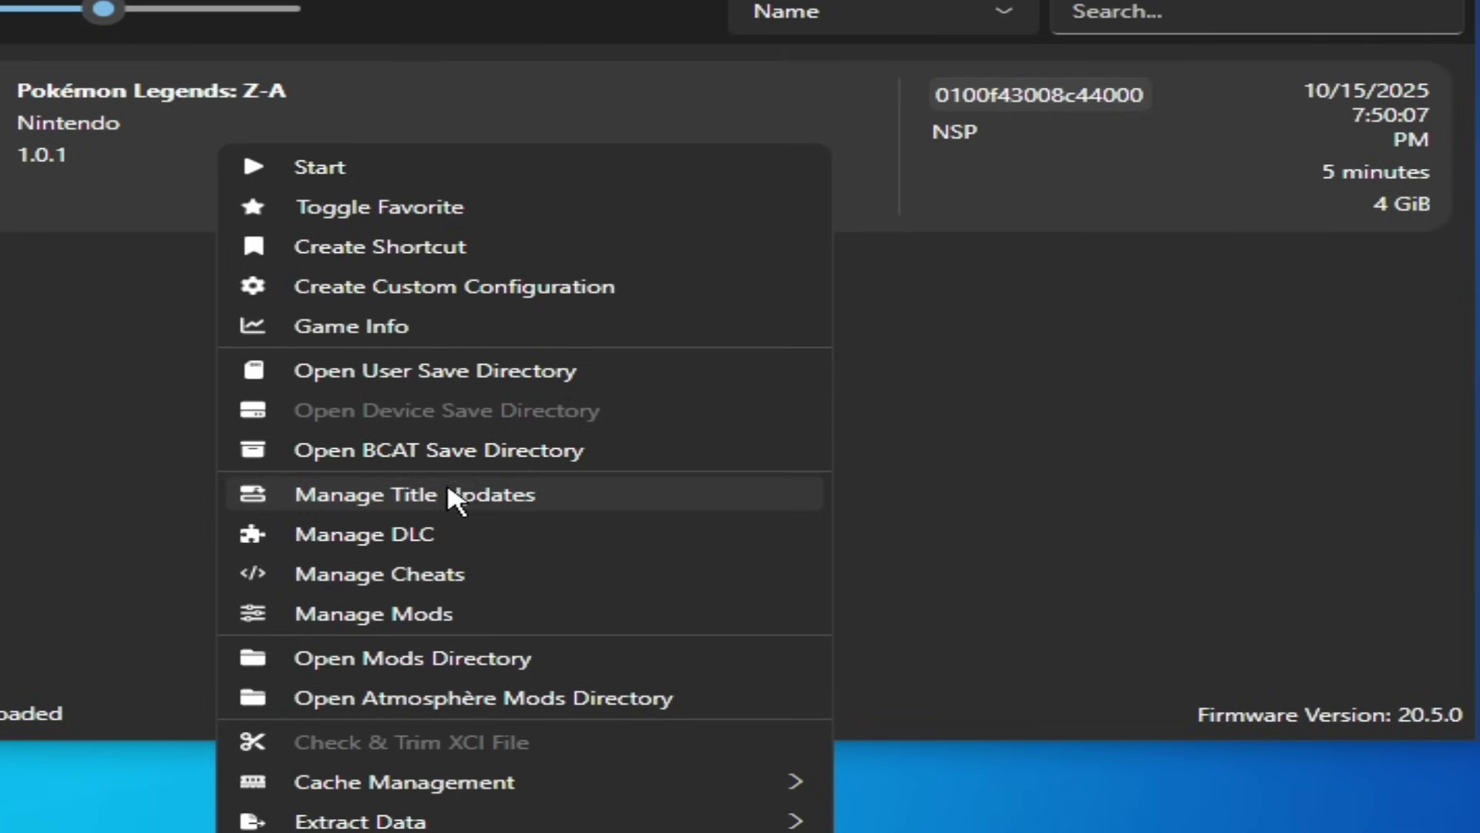
{"action": "left_click", "coordinate": [455, 505]}
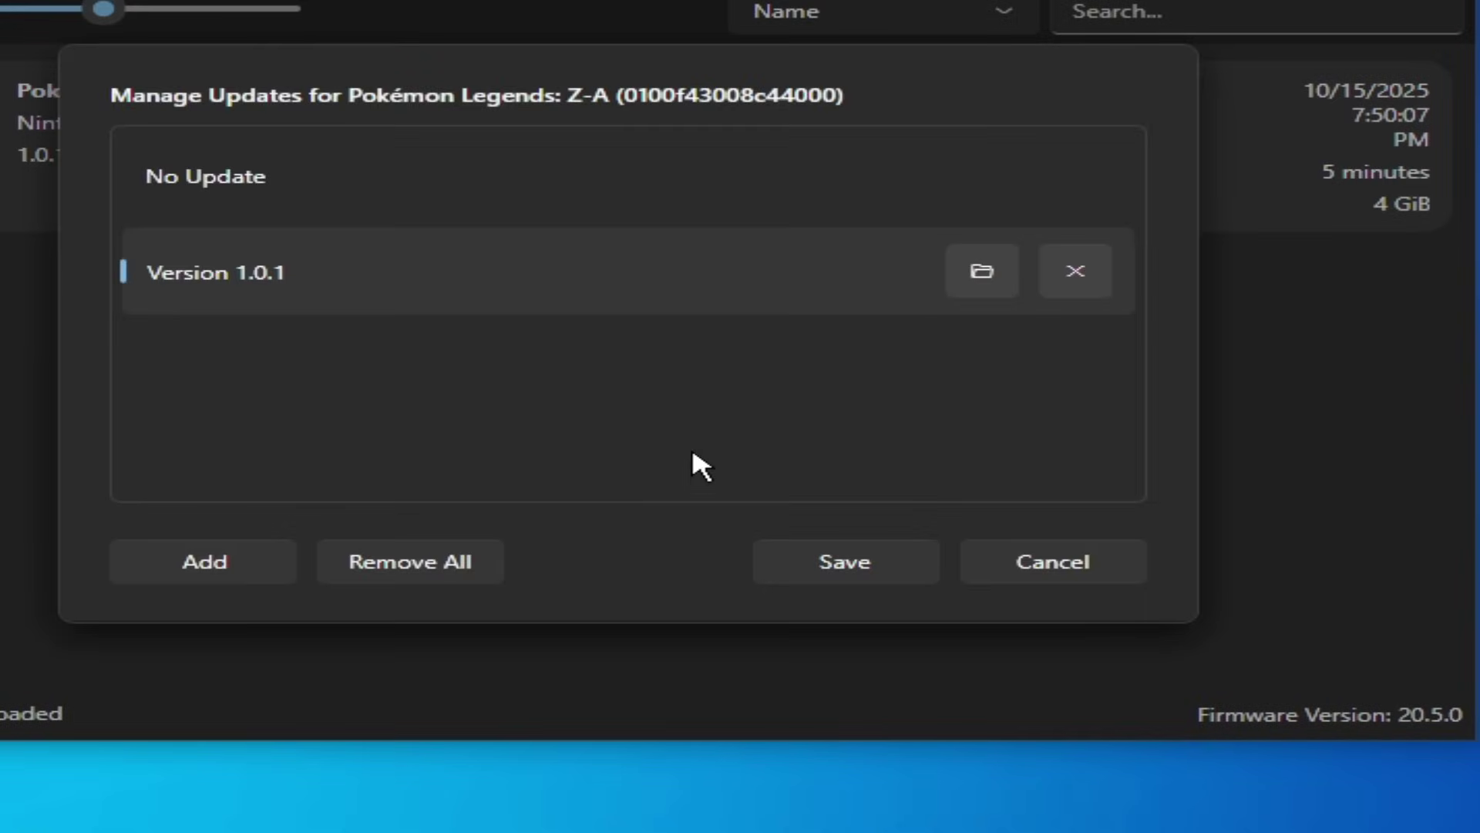
{"action": "left_click", "coordinate": [1067, 273]}
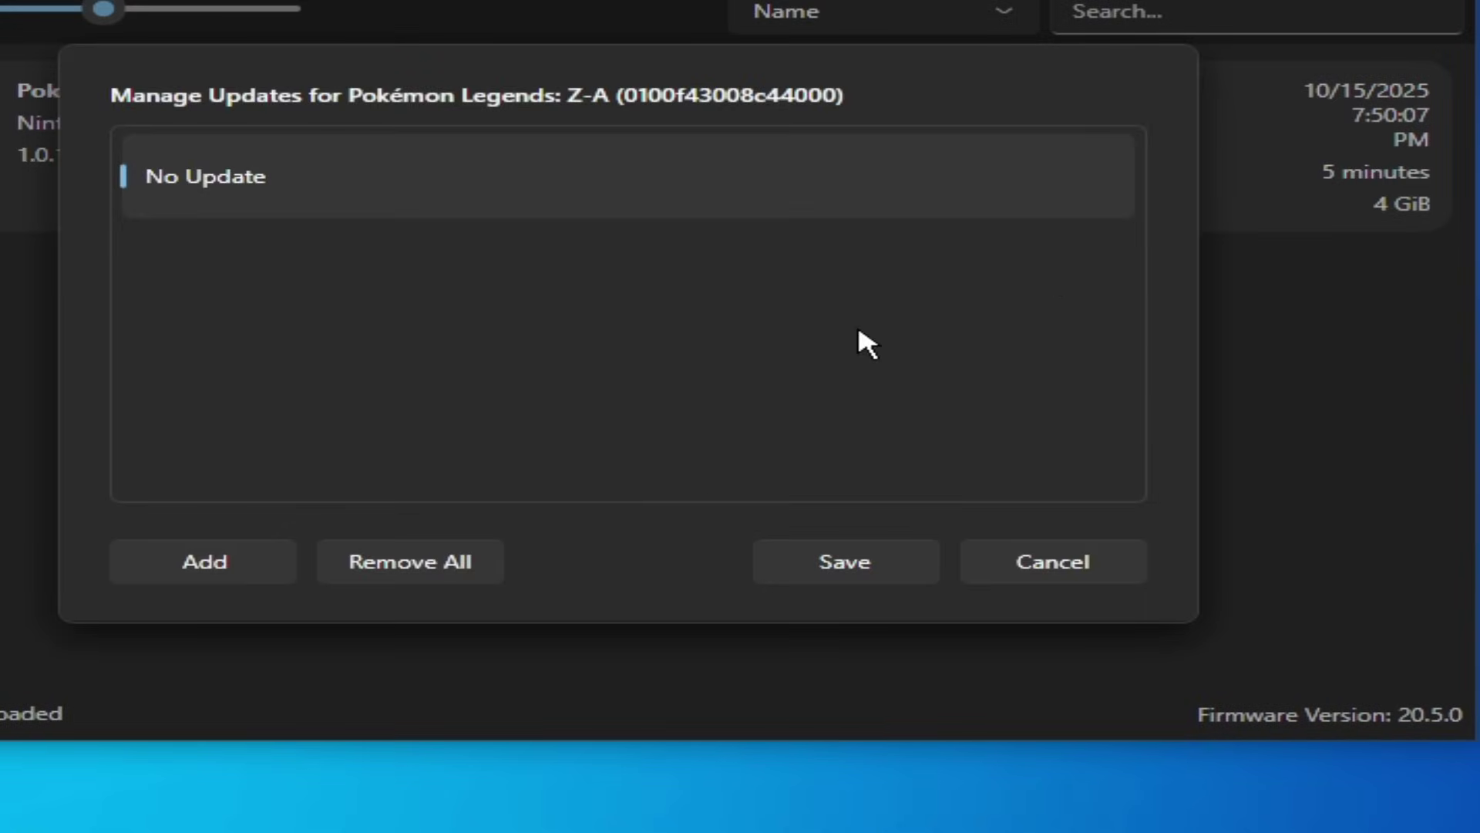
{"action": "left_click", "coordinate": [784, 562]}
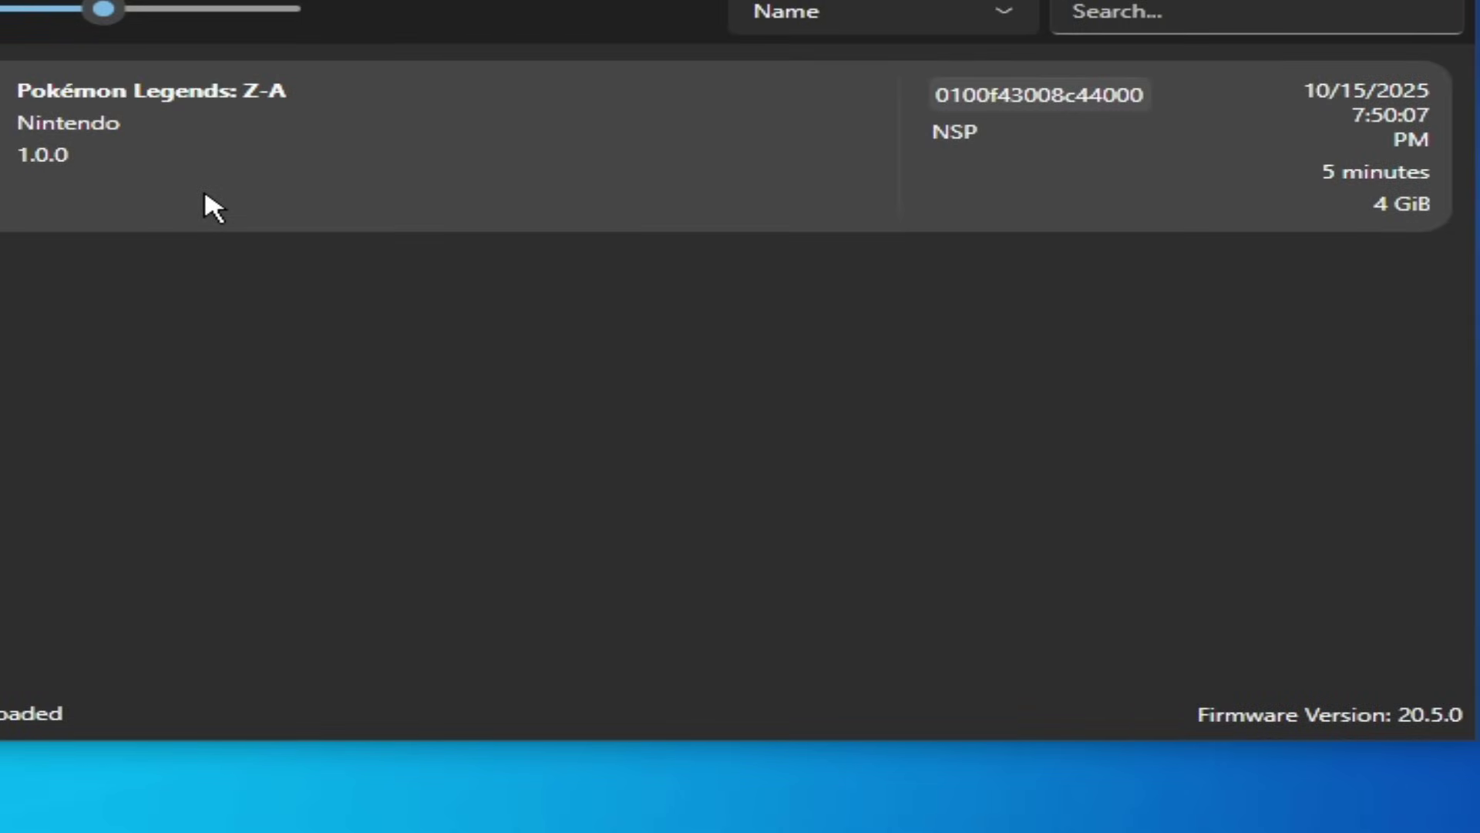
- Purge the game's PPTC cache from Cache Management, confirming with Yes
{"action": "right_click", "coordinate": [341, 146]}
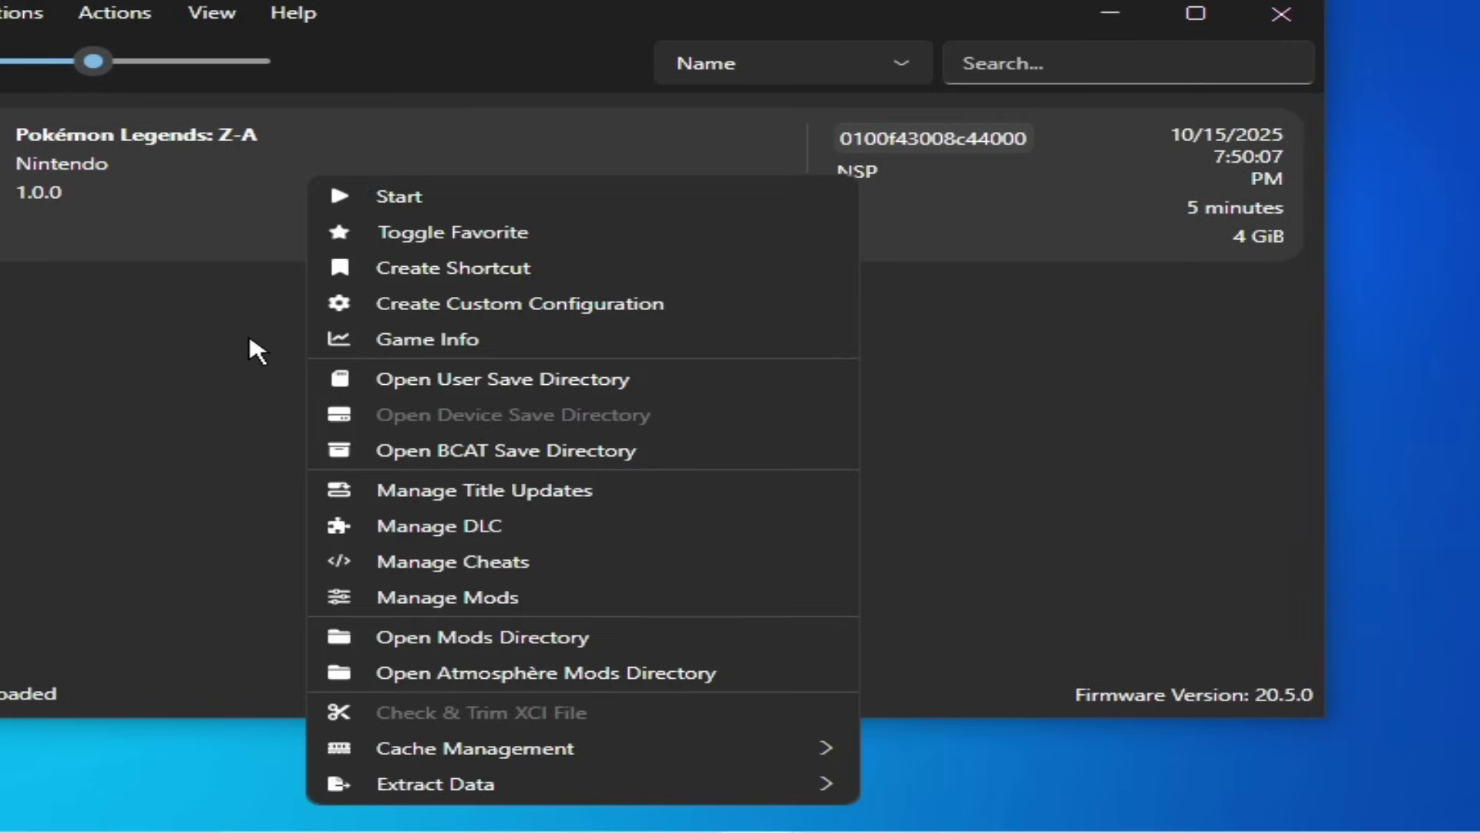
{"action": "left_click", "coordinate": [249, 331]}
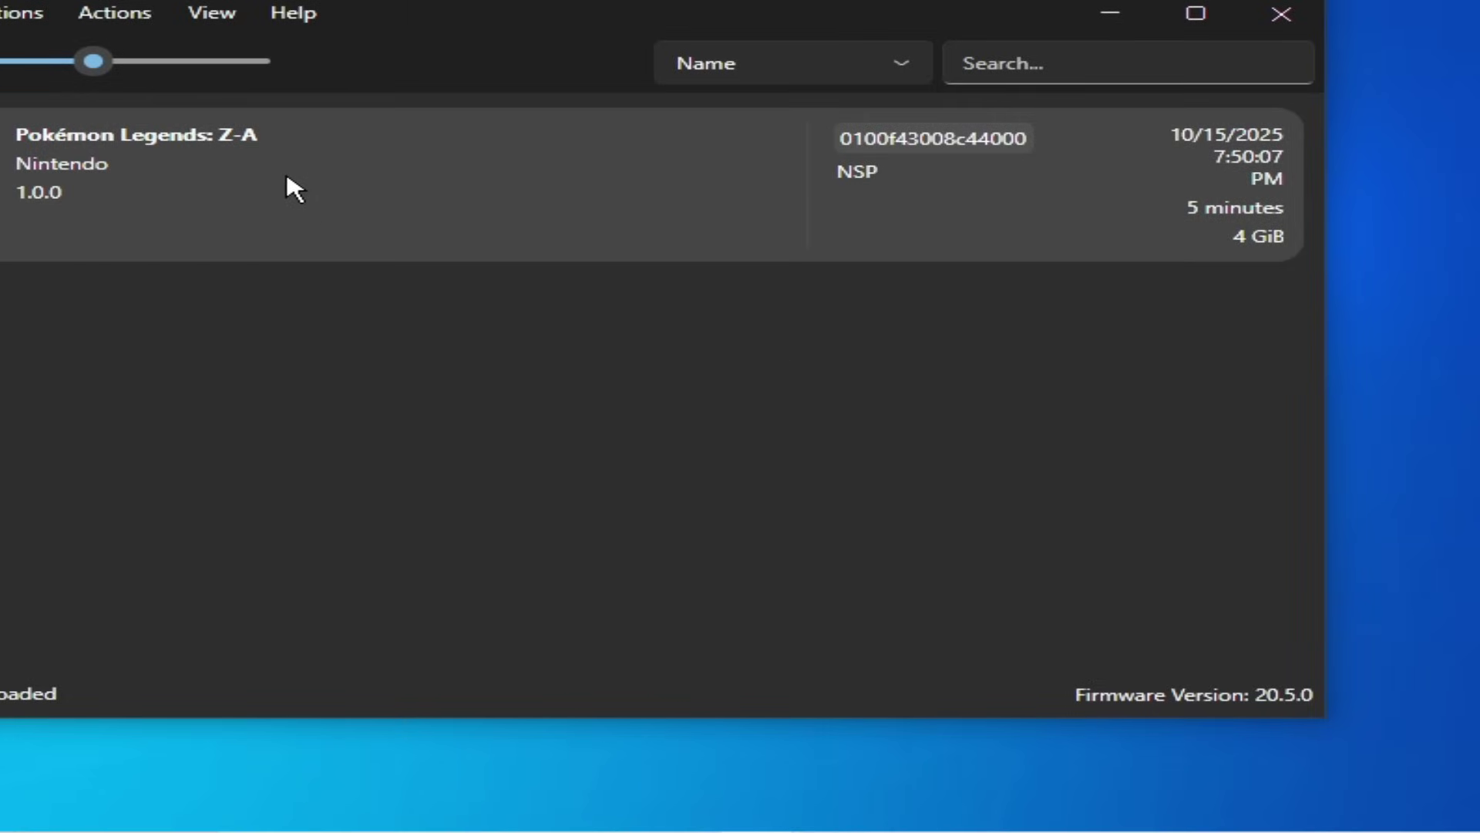
{"action": "right_click", "coordinate": [287, 176]}
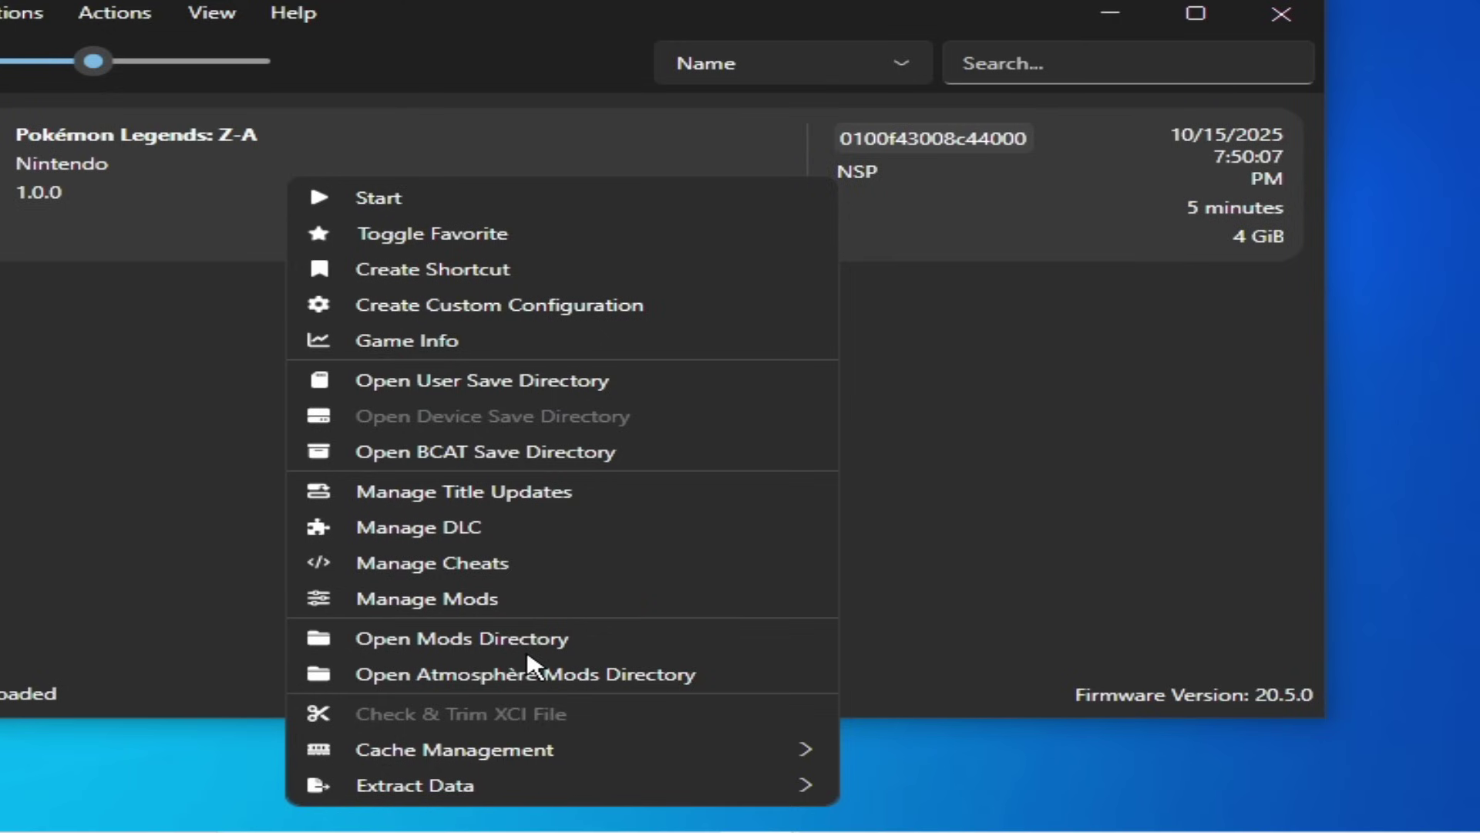
{"action": "mouse_move", "coordinate": [715, 752]}
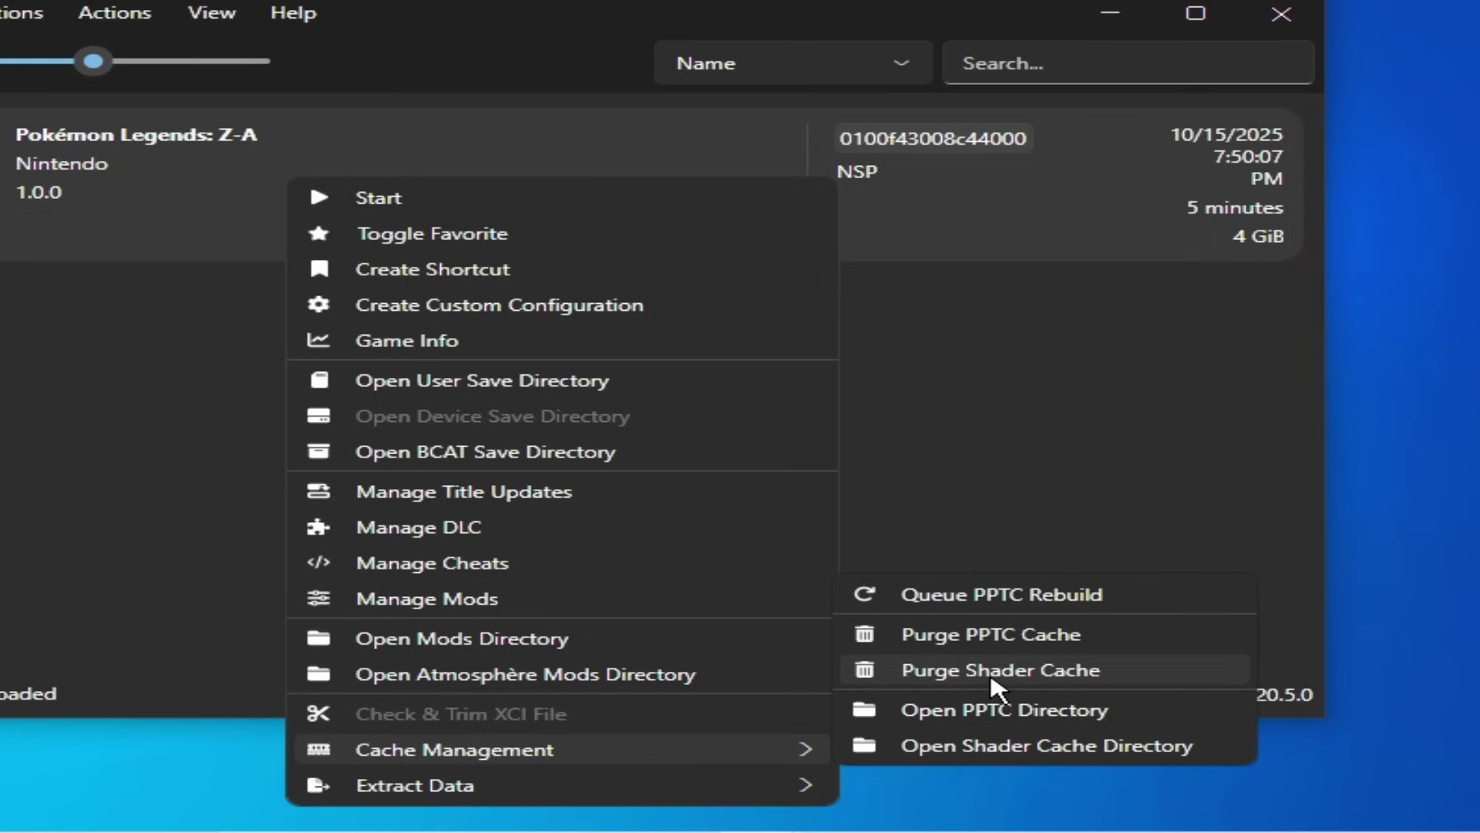
{"action": "left_click", "coordinate": [953, 632]}
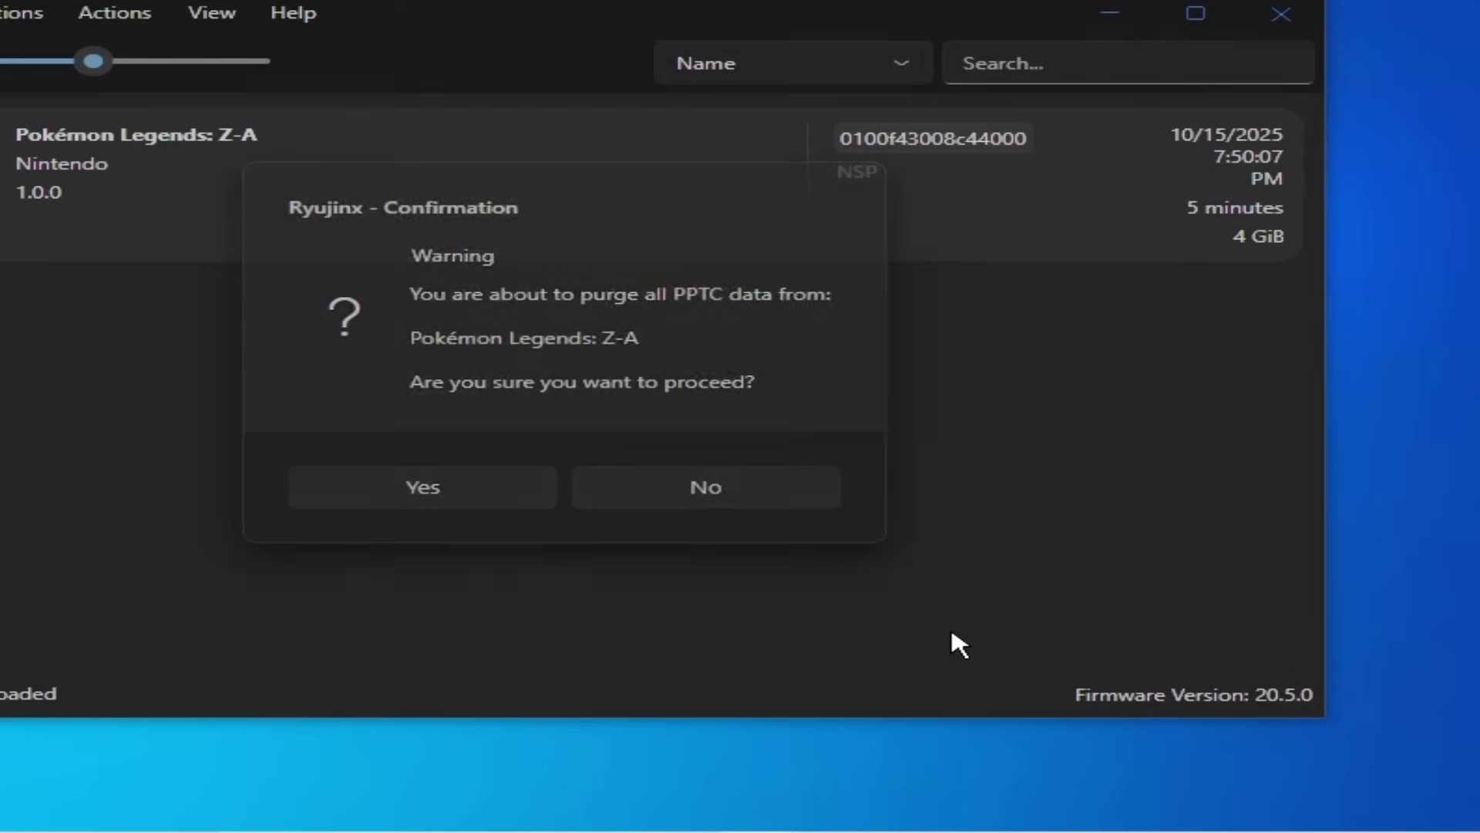
{"action": "left_click", "coordinate": [482, 500]}
- Purge the game's shader cache, confirm with Yes, and recheck the game's action menu
{"action": "right_click", "coordinate": [469, 198]}
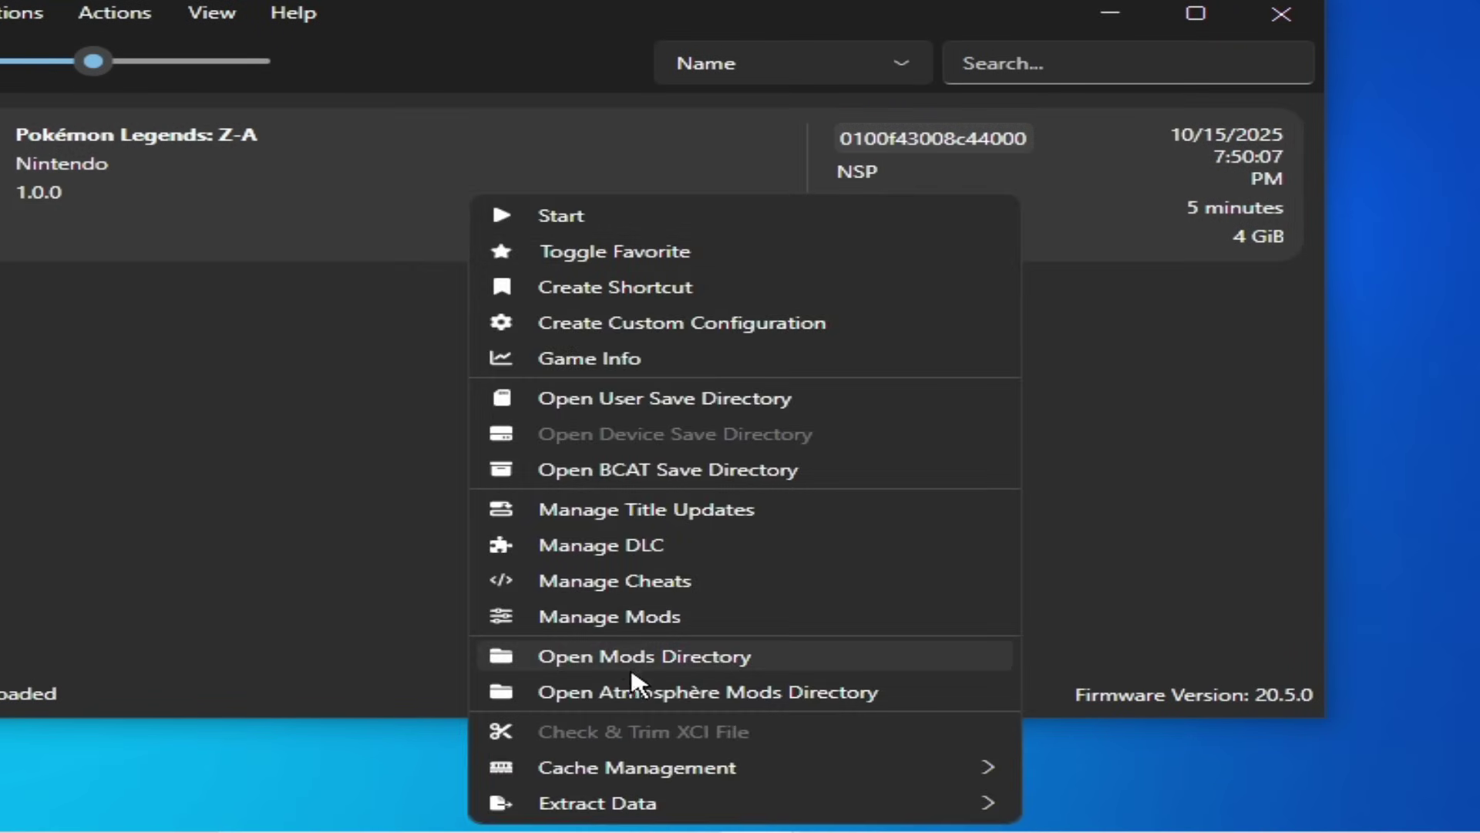
{"action": "mouse_move", "coordinate": [945, 773]}
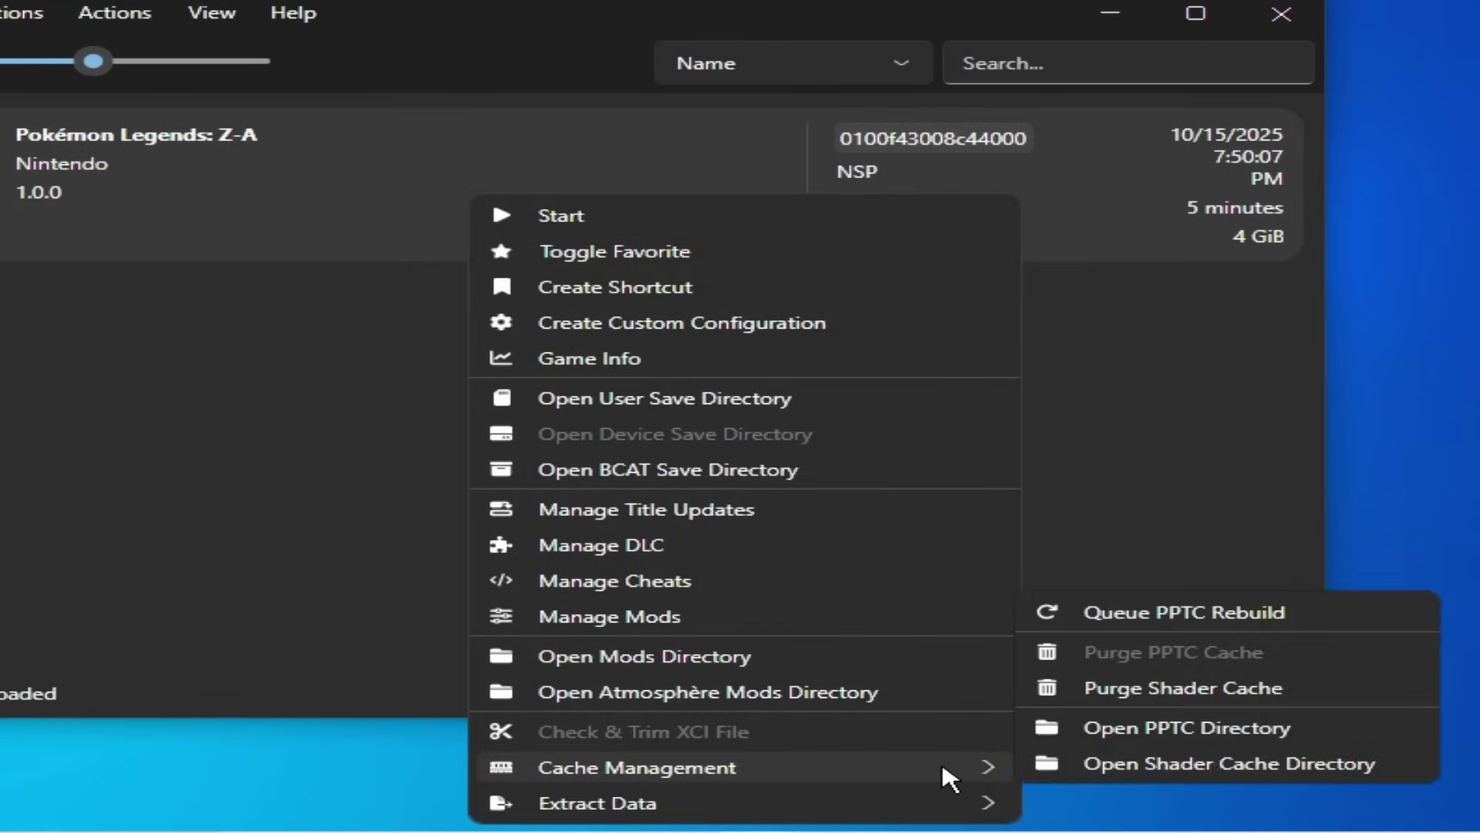
{"action": "left_click", "coordinate": [1134, 691]}
{"action": "left_click", "coordinate": [476, 498]}
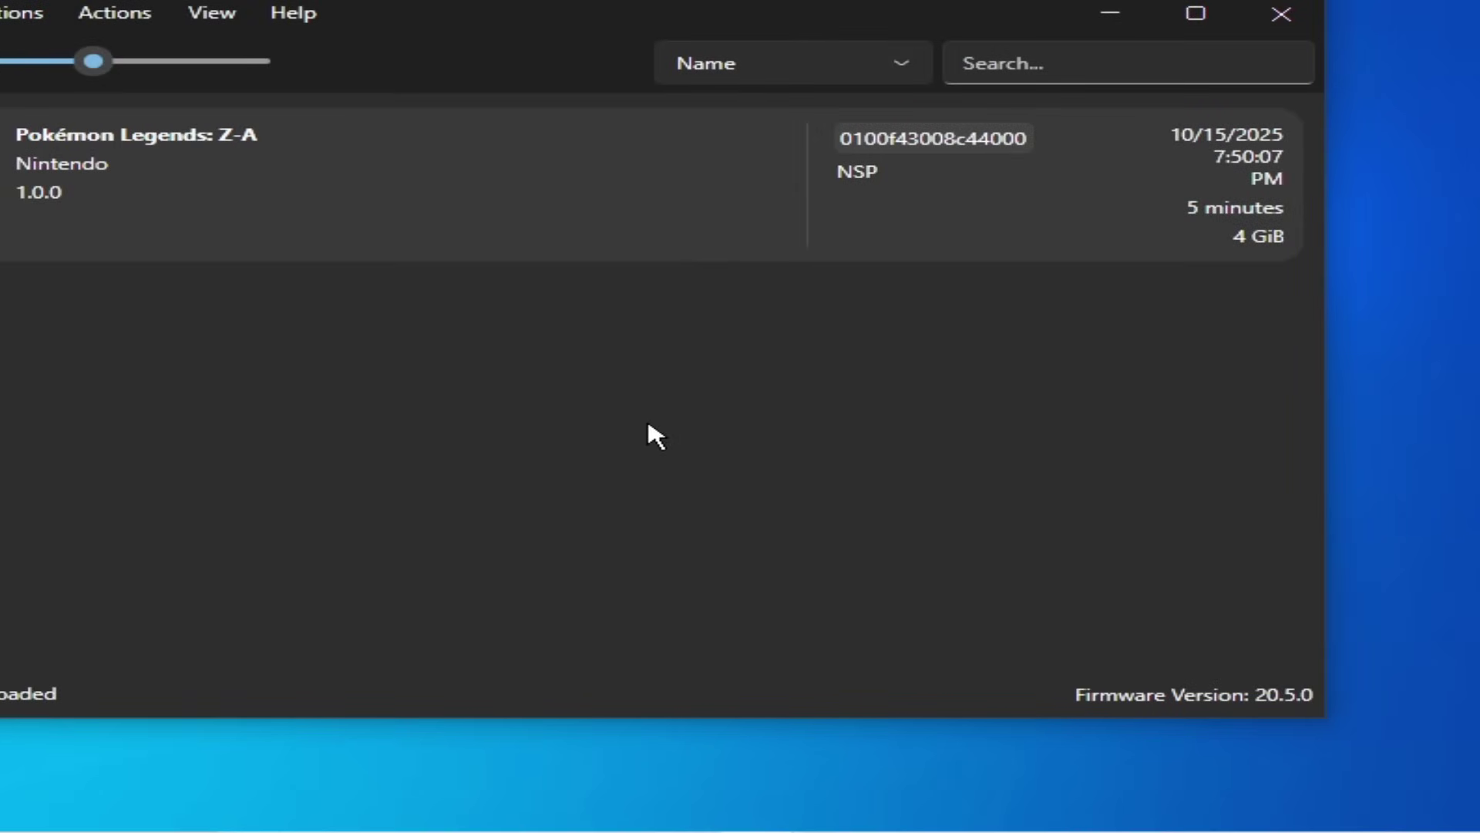
{"action": "right_click", "coordinate": [202, 172]}
{"action": "left_click", "coordinate": [858, 417]}
{"action": "right_click", "coordinate": [283, 191]}
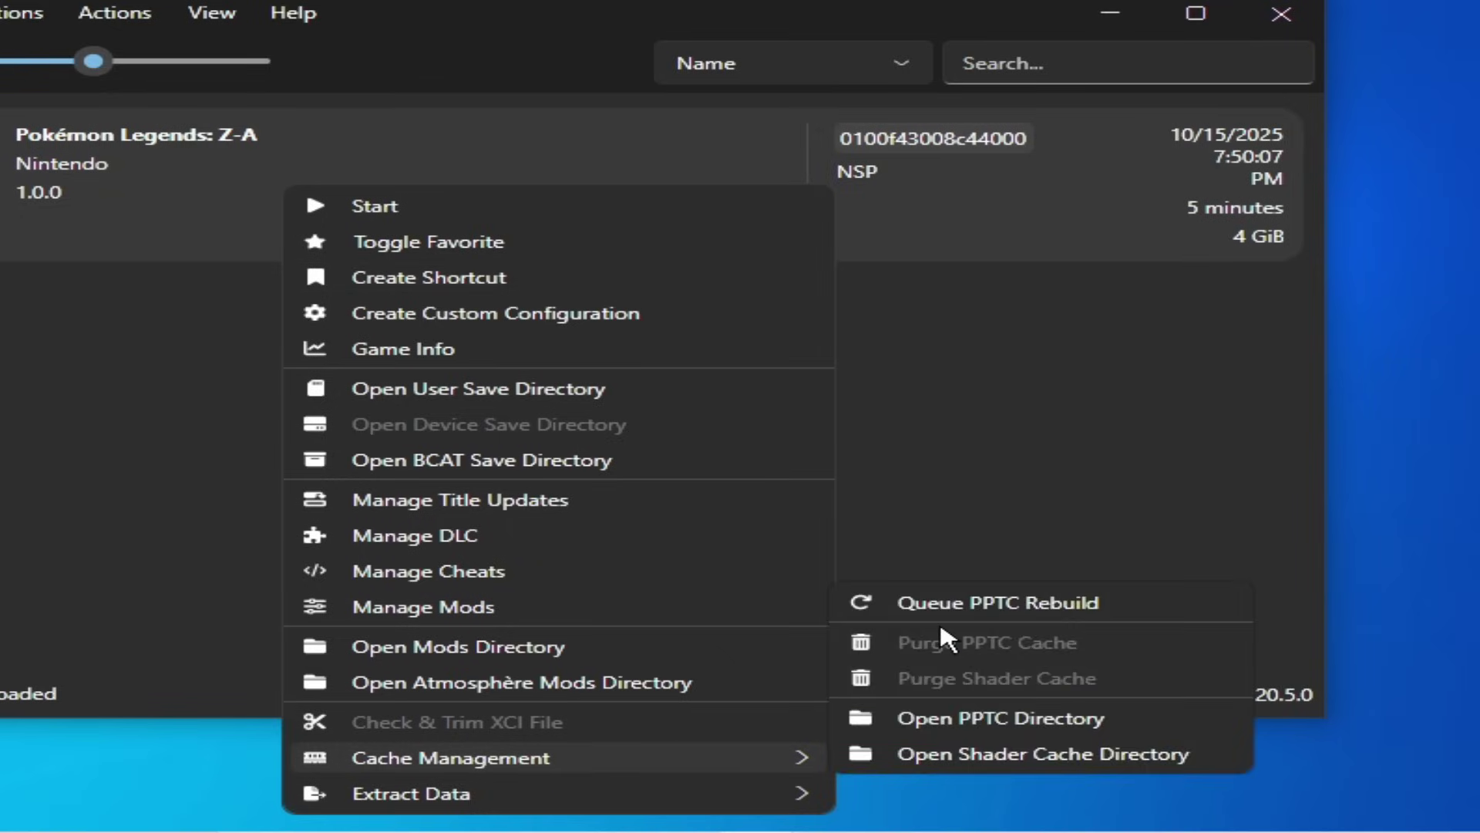
{"action": "left_click", "coordinate": [951, 493]}
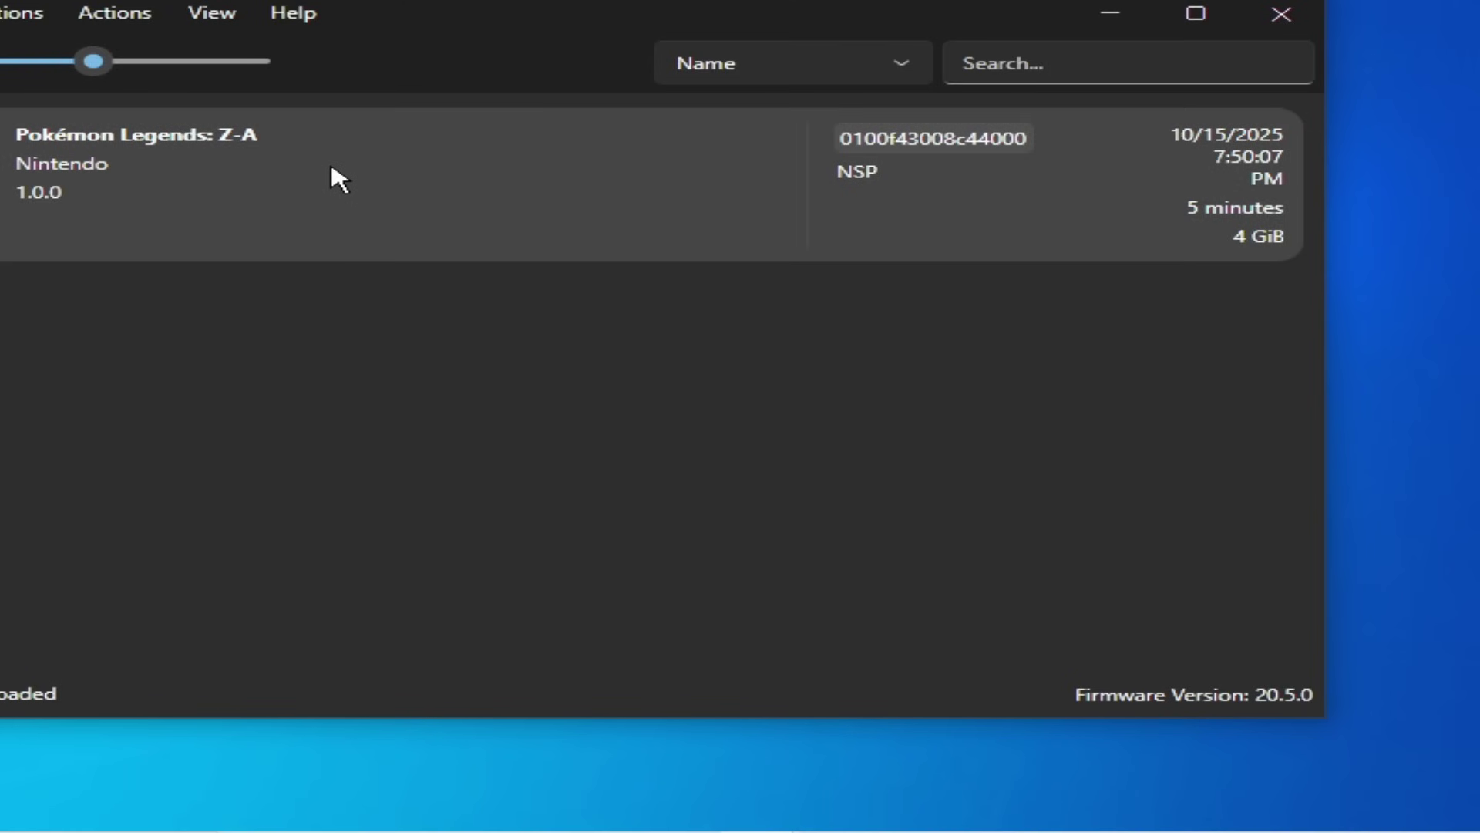
- Delete the 'main' file from the game's user save folder and close File Explorer
{"action": "right_click", "coordinate": [332, 163]}
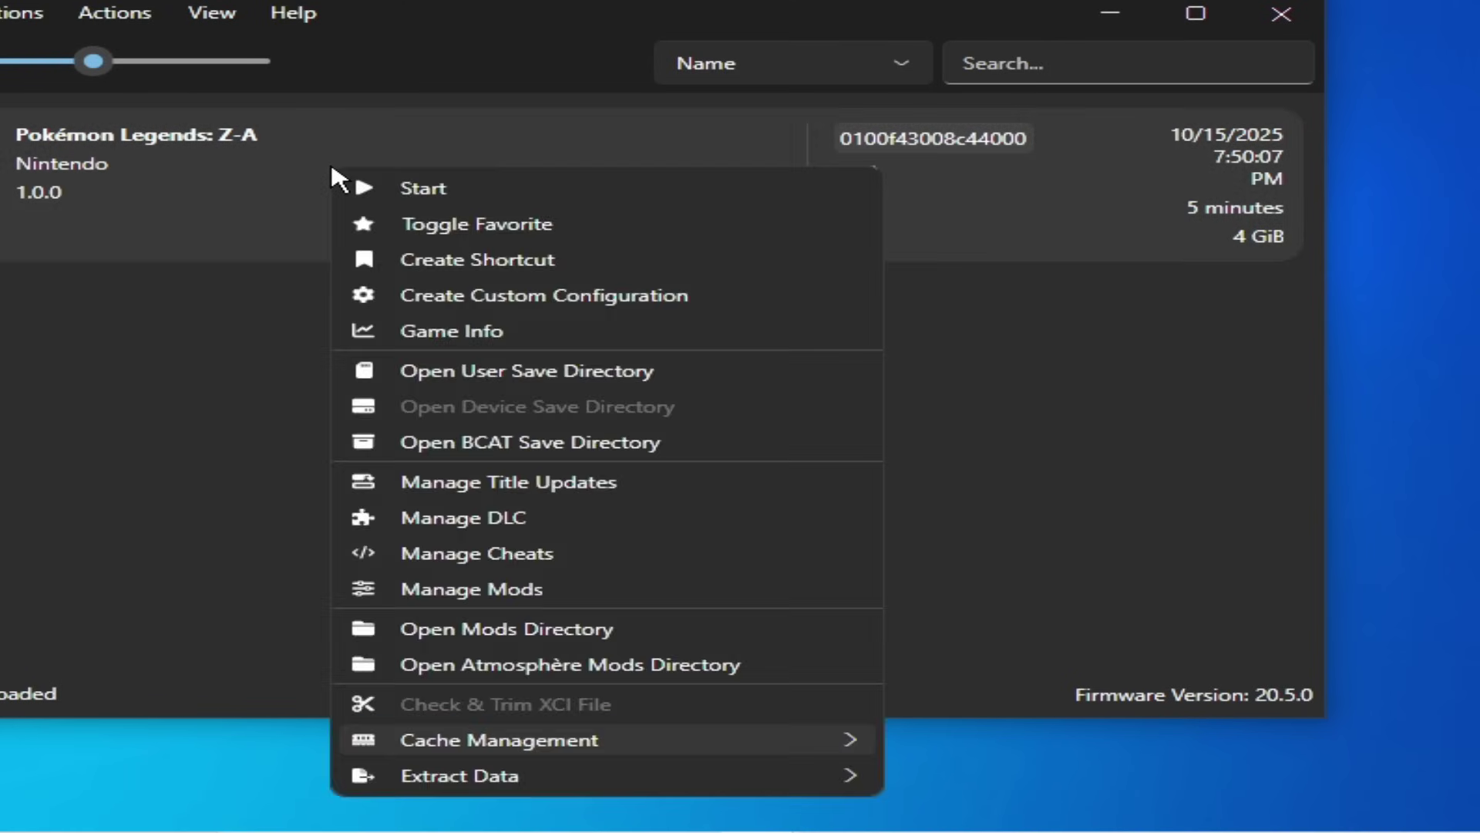
{"action": "left_click", "coordinate": [544, 374]}
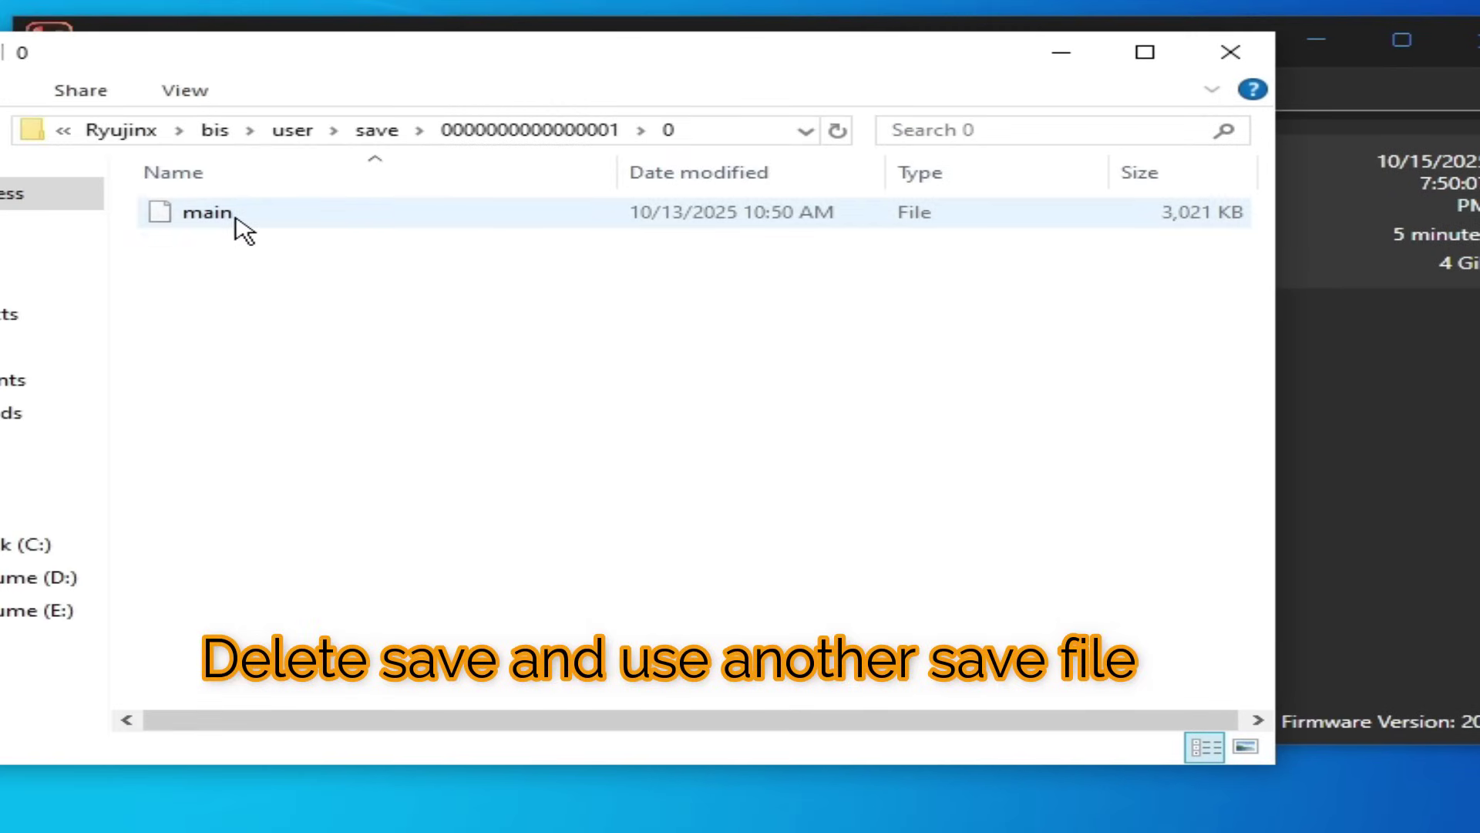
{"action": "right_click", "coordinate": [244, 229]}
{"action": "right_click", "coordinate": [215, 222]}
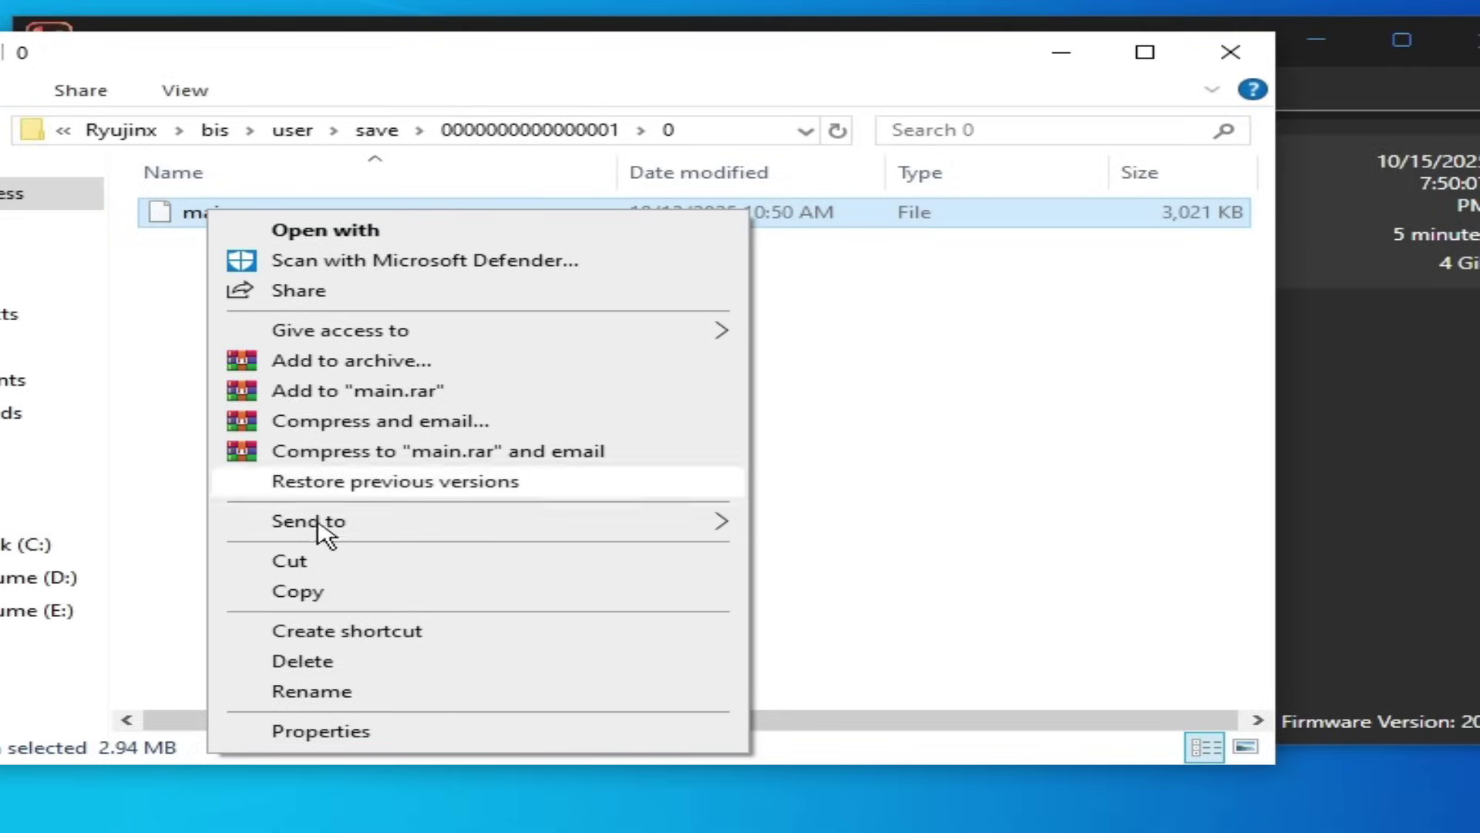
{"action": "left_click", "coordinate": [321, 661]}
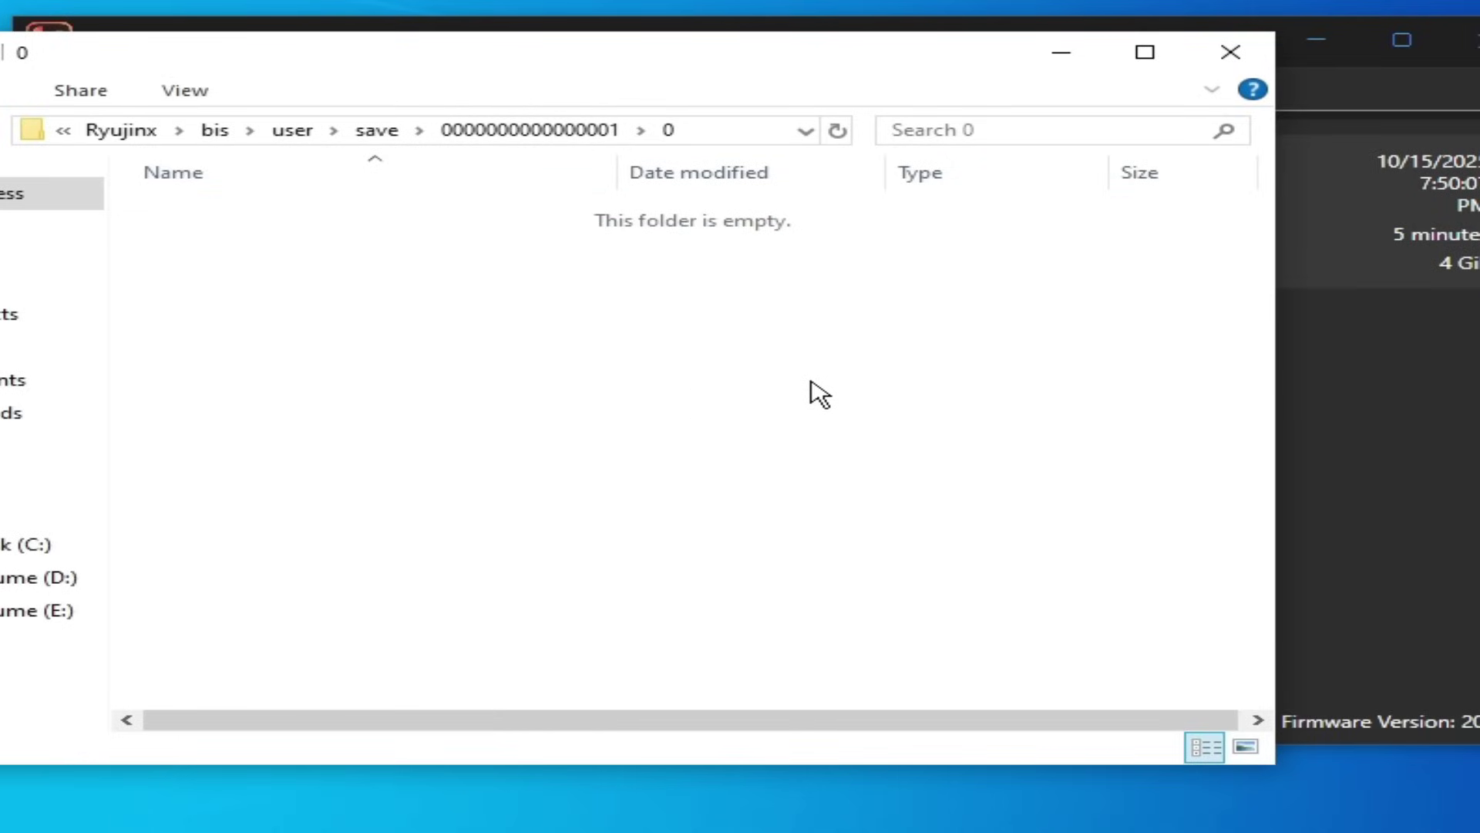
{"action": "left_click", "coordinate": [1231, 51]}
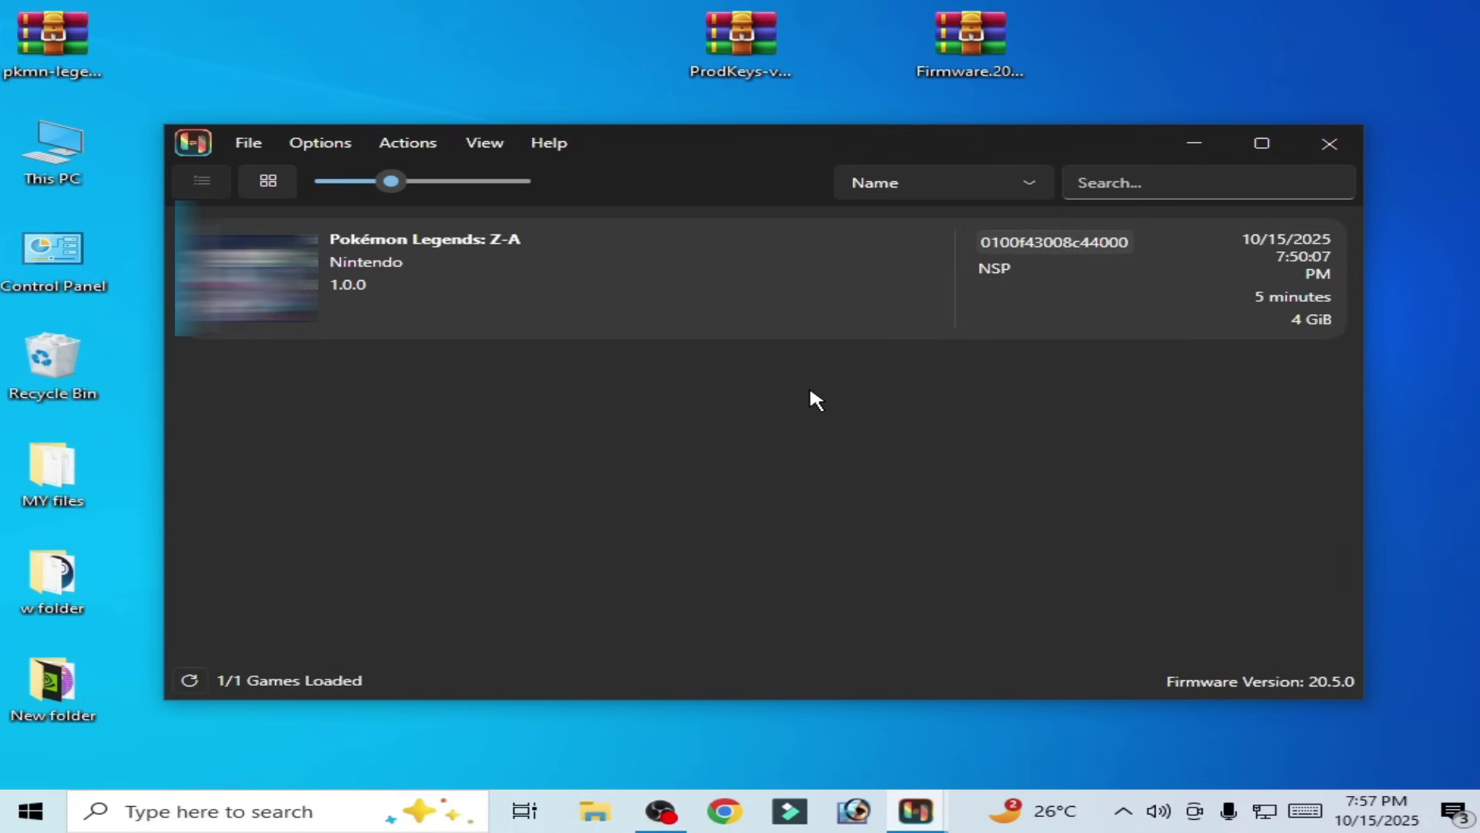
- Open the Graphics settings and switch the graphics backend to OpenGL
{"action": "left_click", "coordinate": [329, 147]}
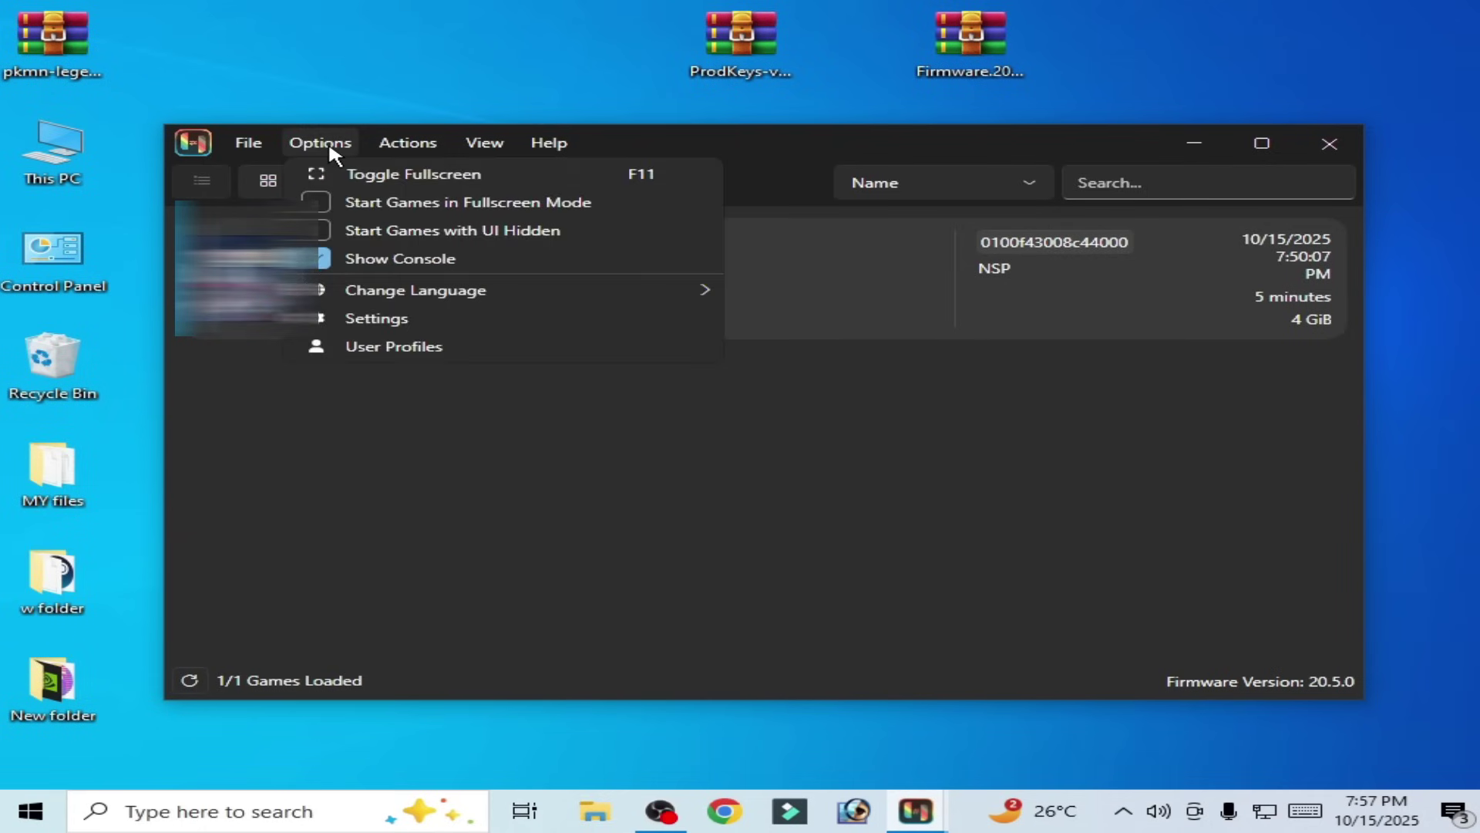
{"action": "left_click", "coordinate": [396, 318]}
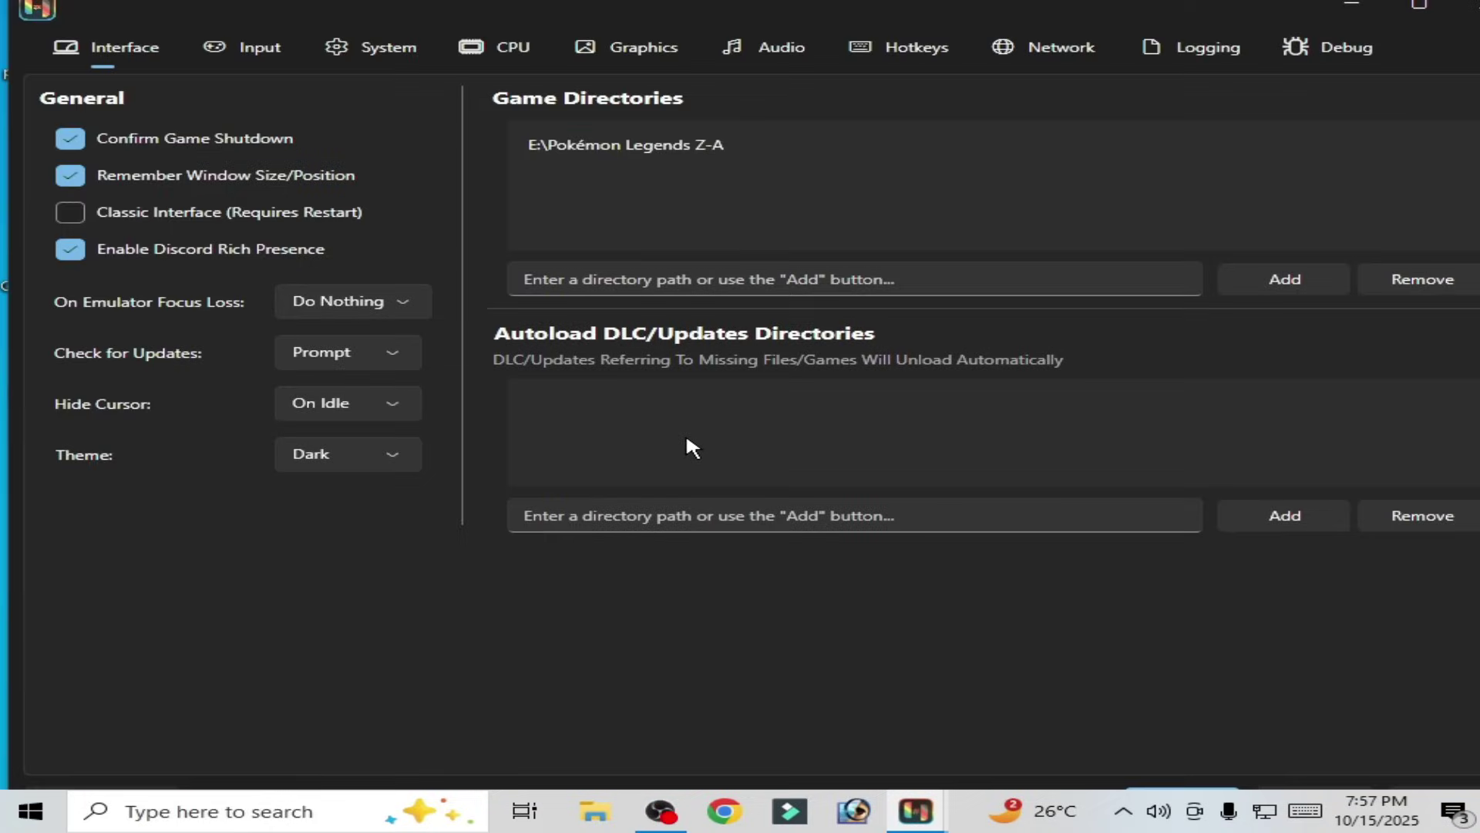
{"action": "left_click", "coordinate": [623, 49]}
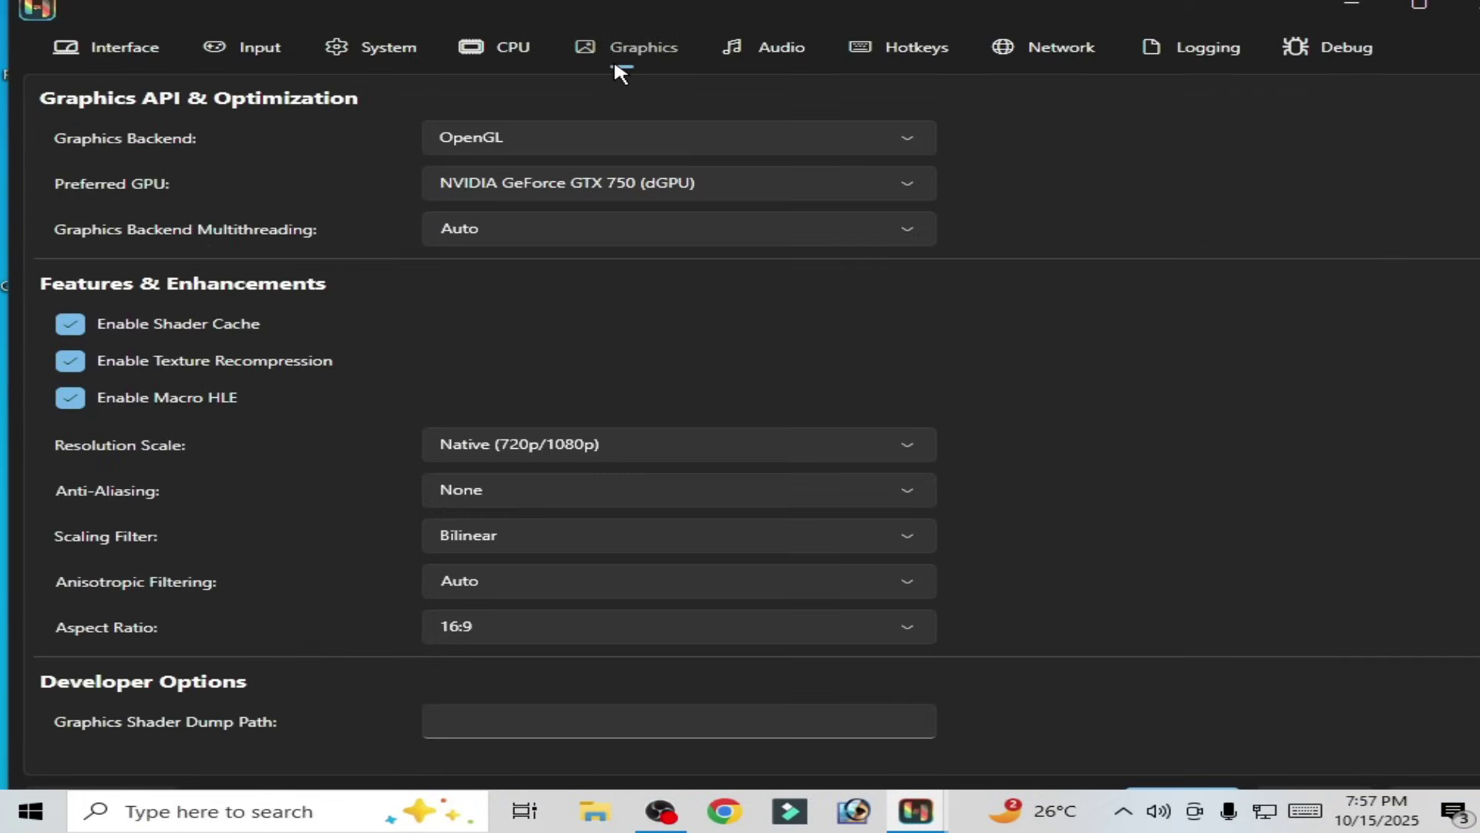
{"action": "left_click", "coordinate": [707, 140]}
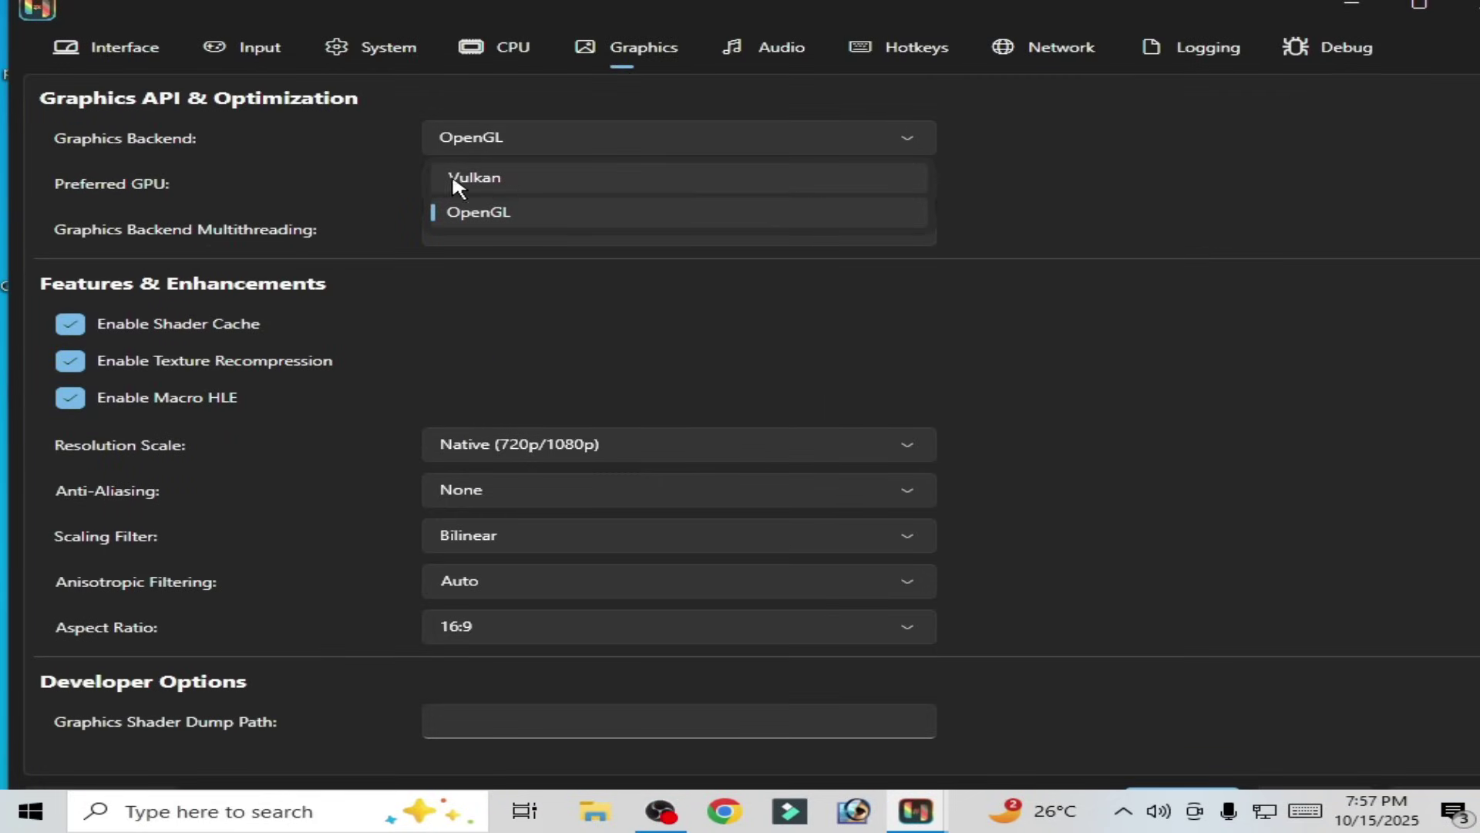
{"action": "left_click", "coordinate": [488, 179]}
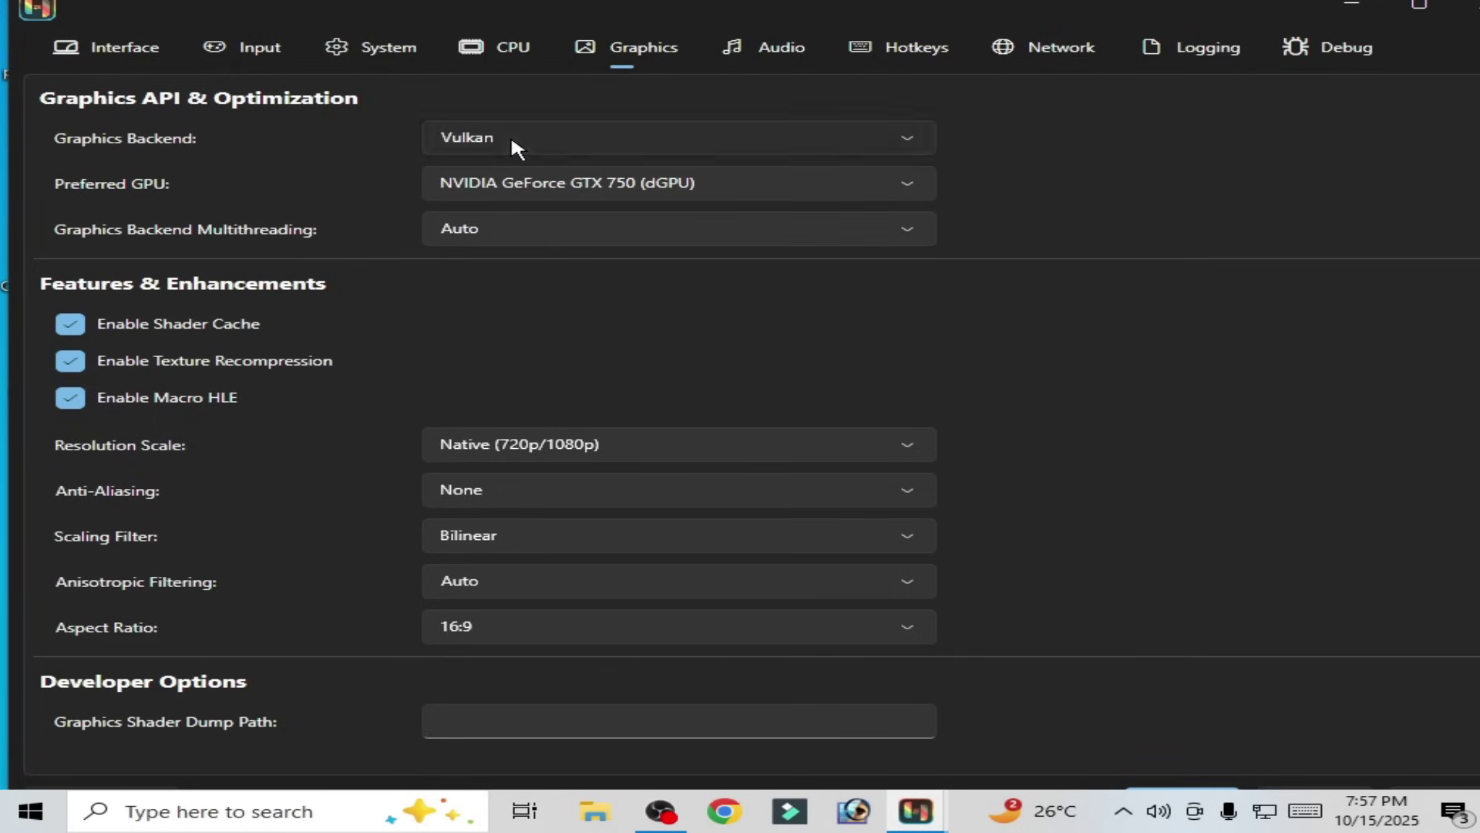
{"action": "left_click", "coordinate": [510, 135]}
{"action": "left_click", "coordinate": [510, 199]}
- Confirm OpenGL as backend, keep the GTX 750 as preferred GPU, and maximize Settings
{"action": "left_click", "coordinate": [520, 136]}
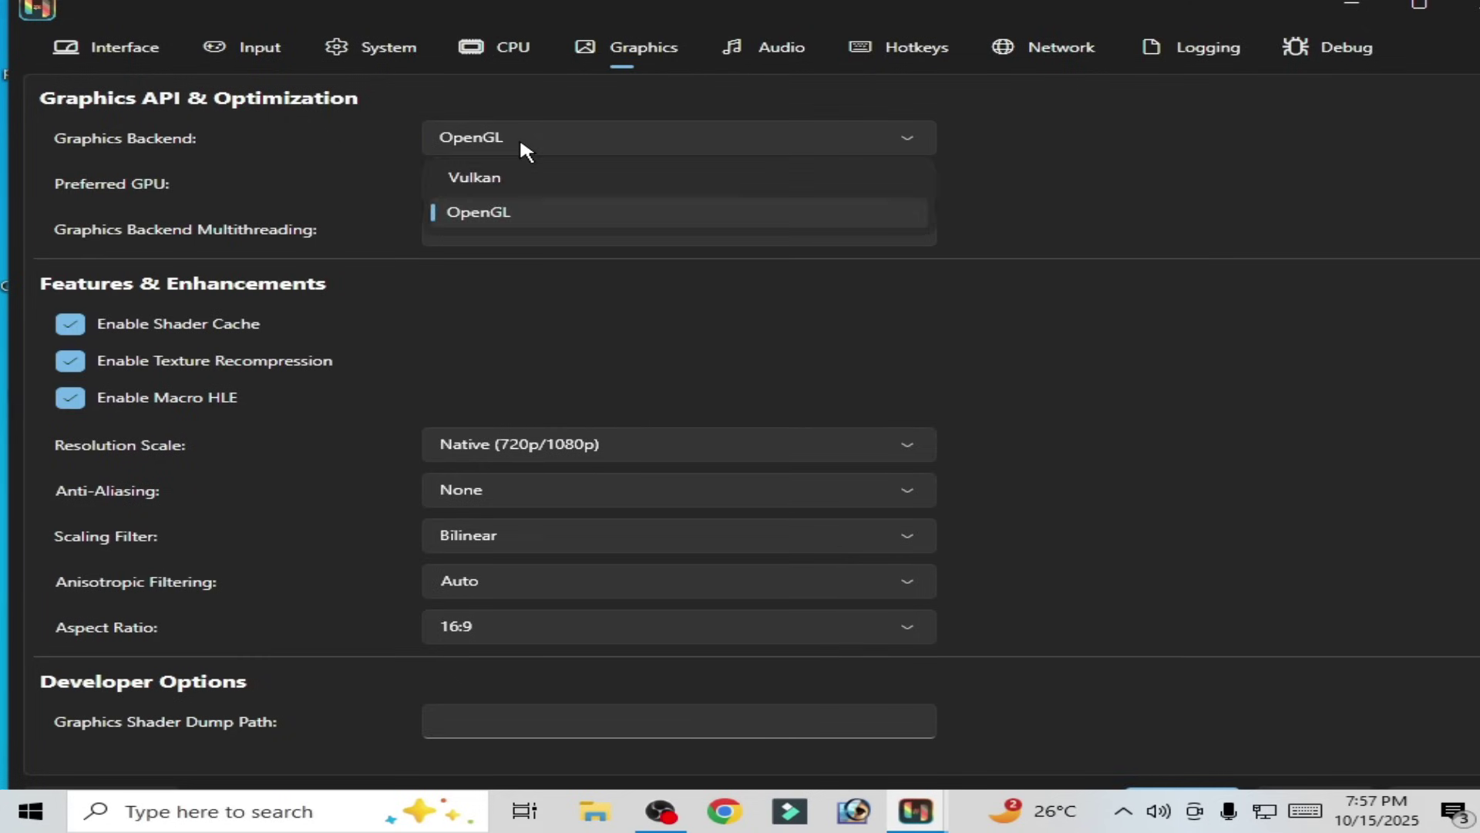
{"action": "left_click", "coordinate": [498, 177]}
{"action": "left_click", "coordinate": [518, 137]}
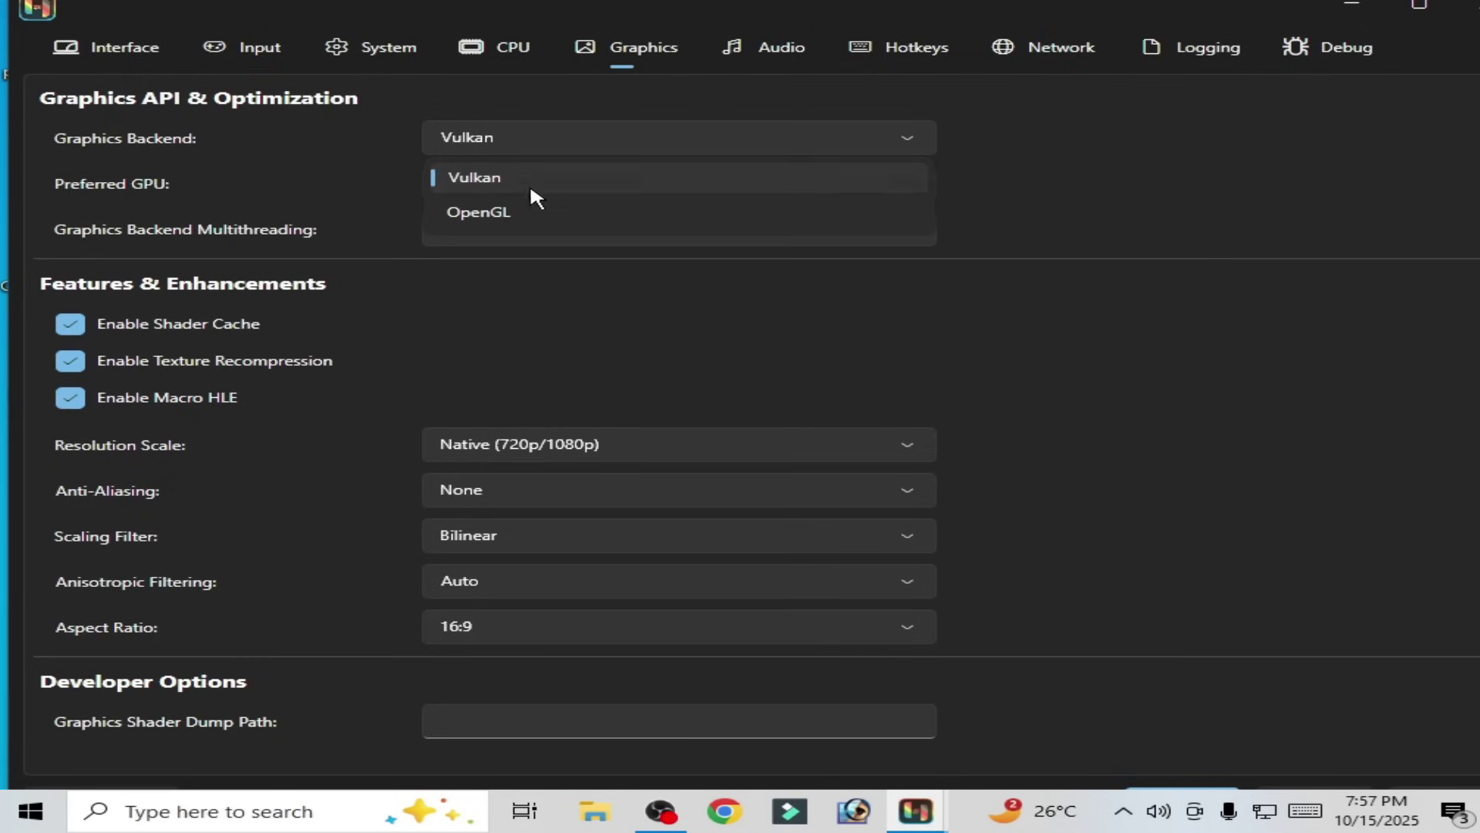
{"action": "left_click", "coordinate": [525, 209]}
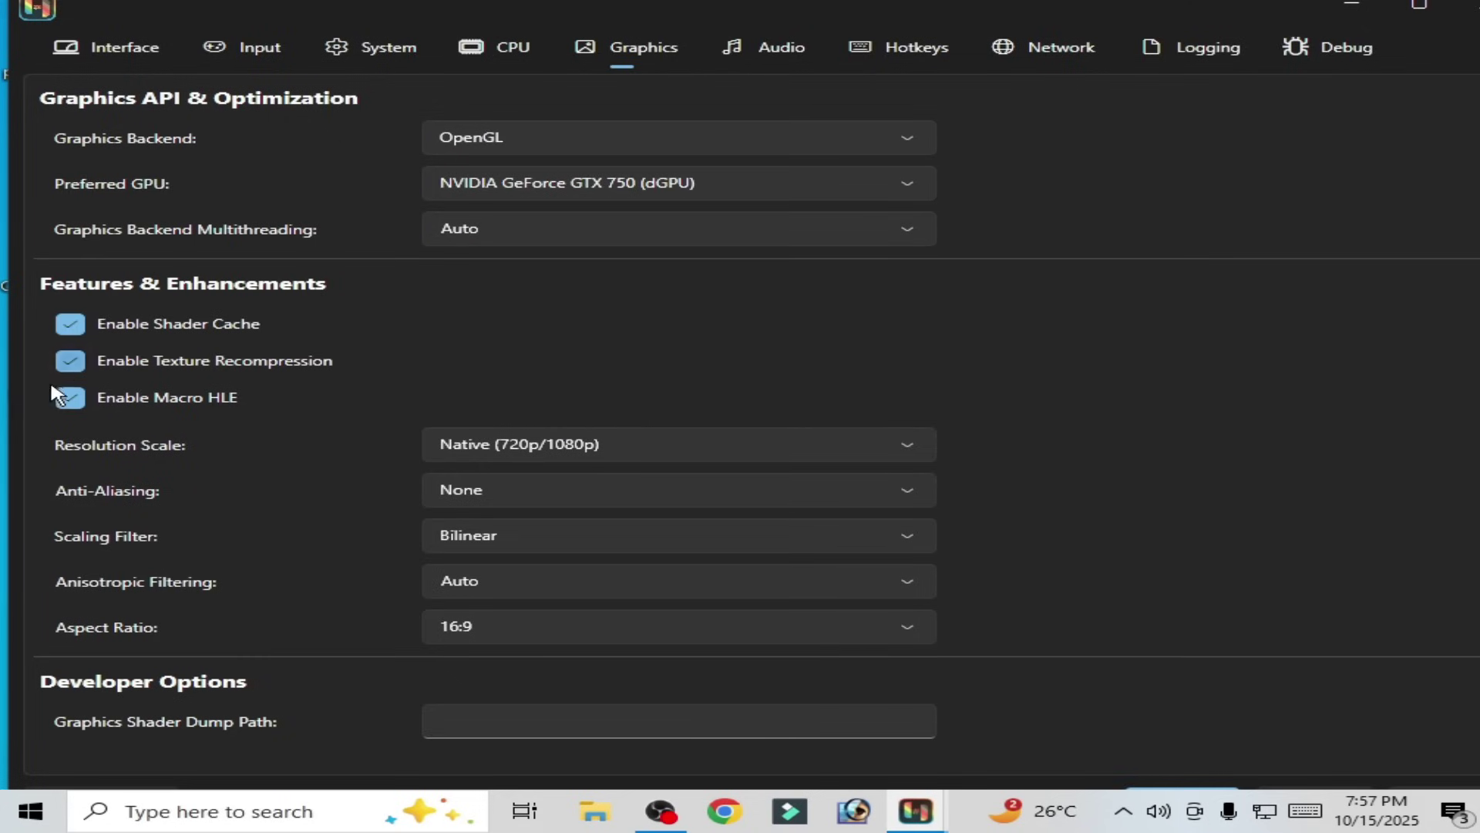
{"action": "left_click", "coordinate": [652, 191]}
{"action": "left_click", "coordinate": [647, 225]}
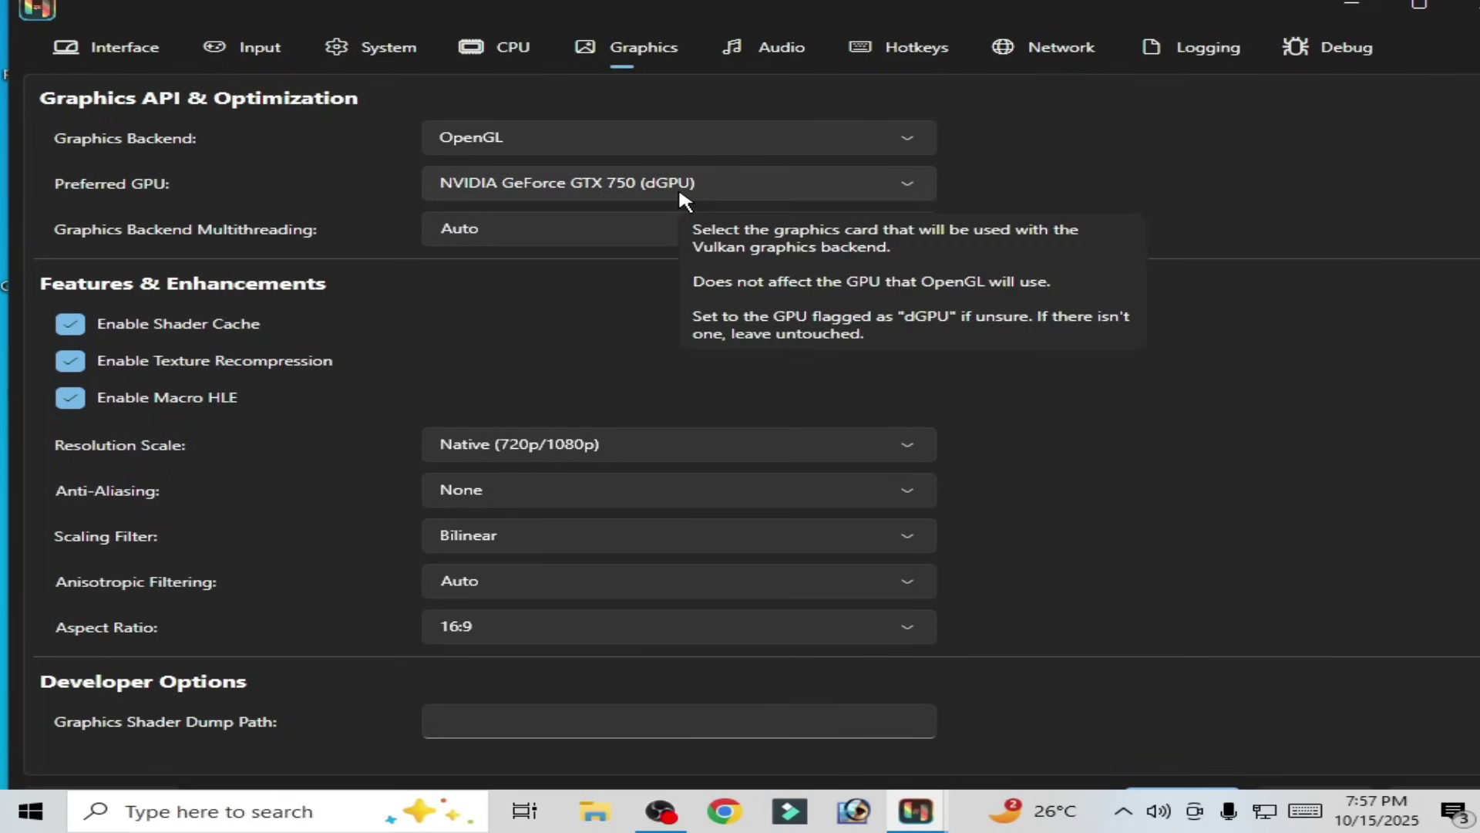
{"action": "left_click", "coordinate": [1417, 8]}
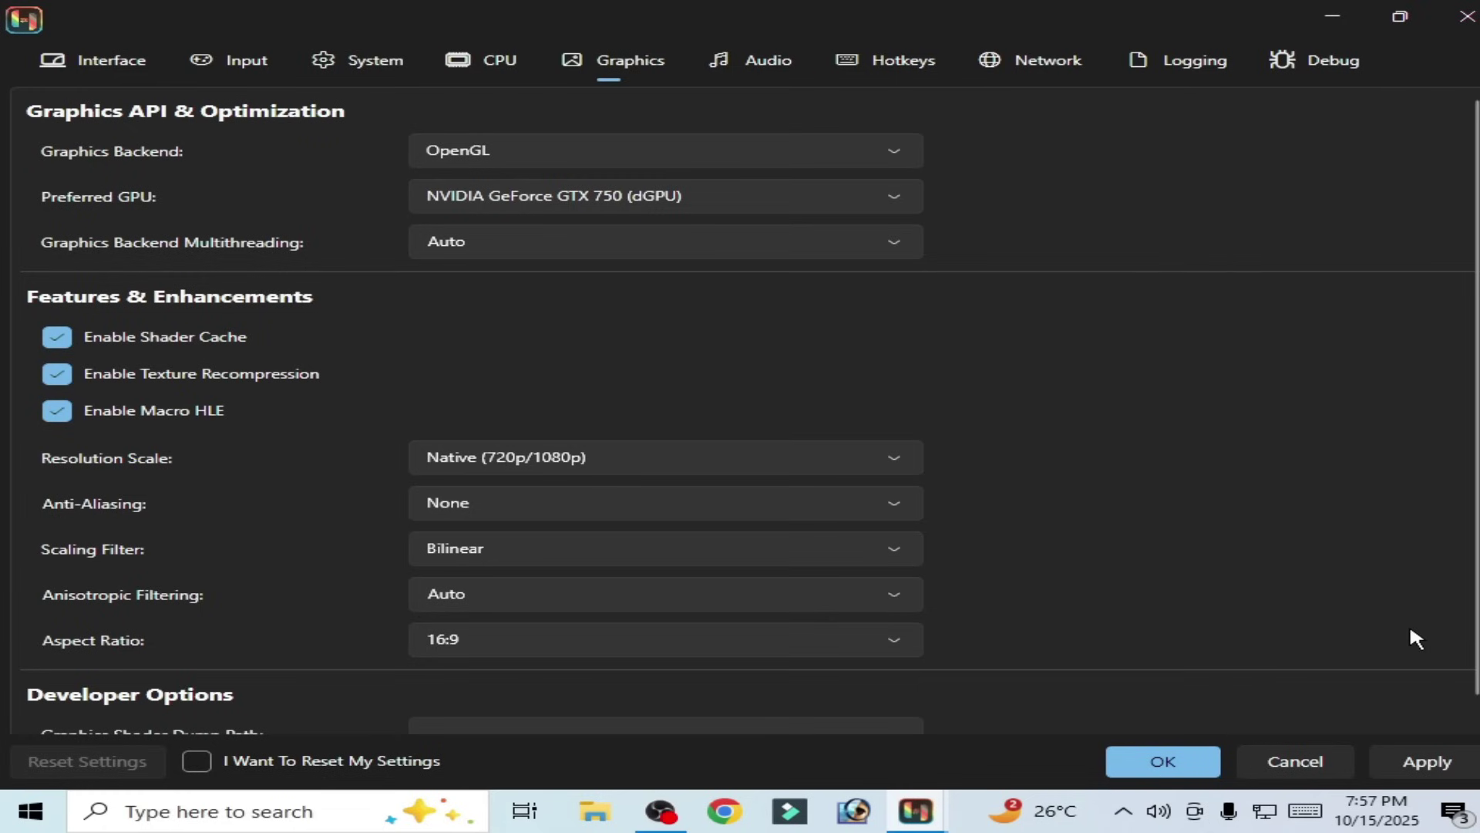
{"action": "left_click", "coordinate": [1180, 761]}
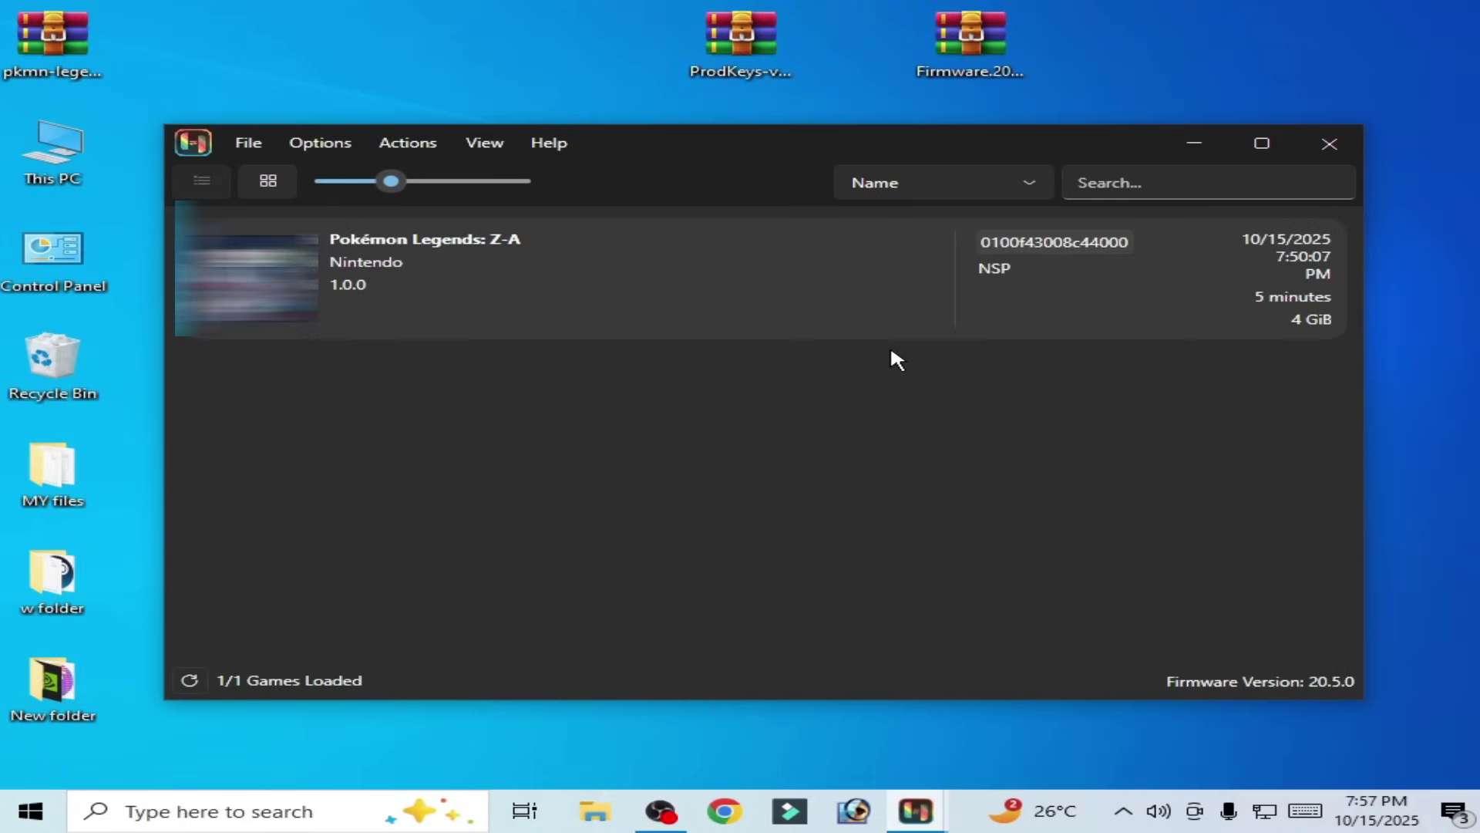
{"action": "right_click", "coordinate": [503, 256]}
{"action": "left_click", "coordinate": [550, 270]}
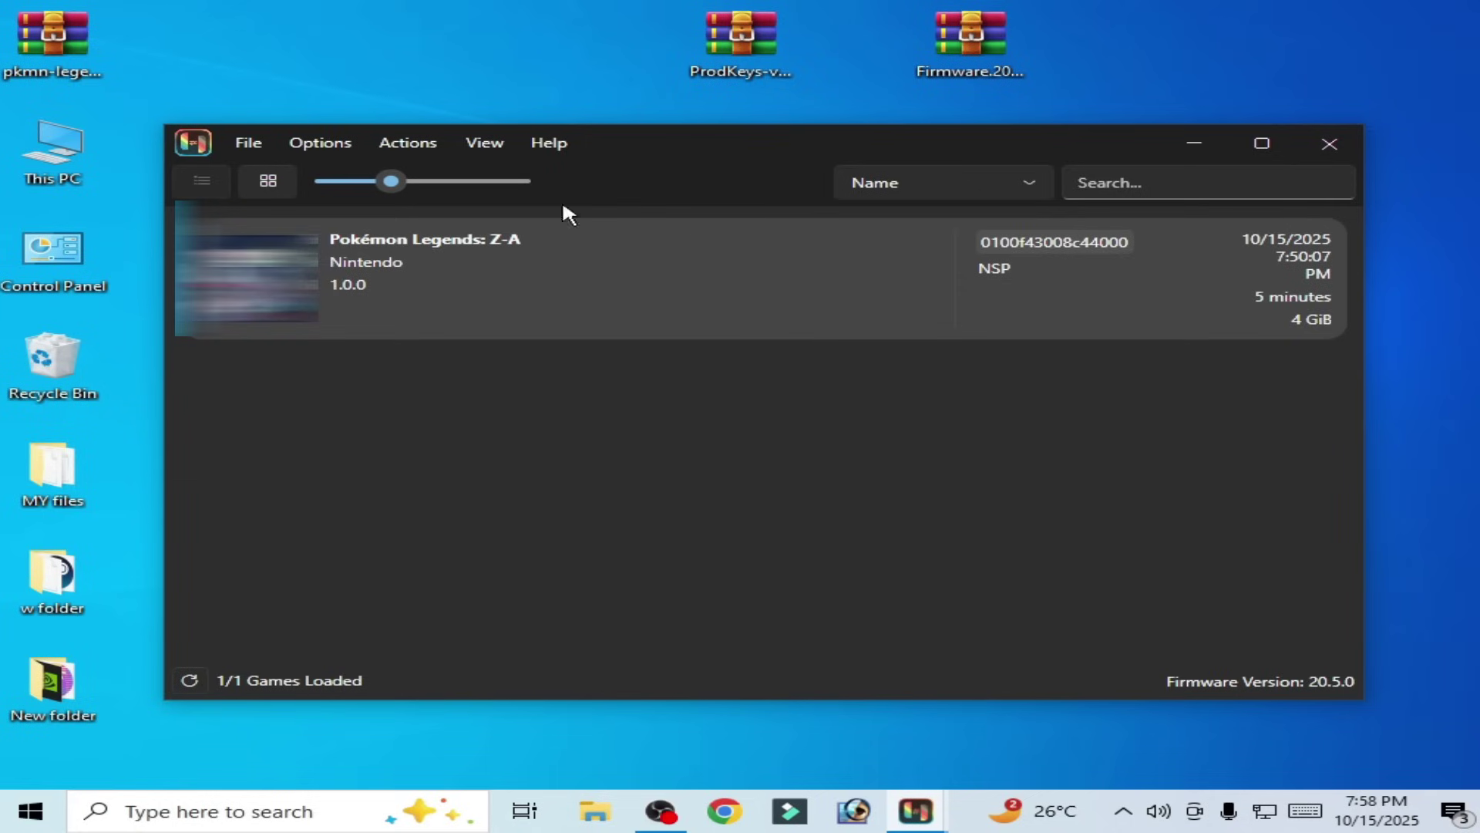
- Open Ryujinx's system folder and delete the old prod.keys file
{"action": "left_click", "coordinate": [262, 142]}
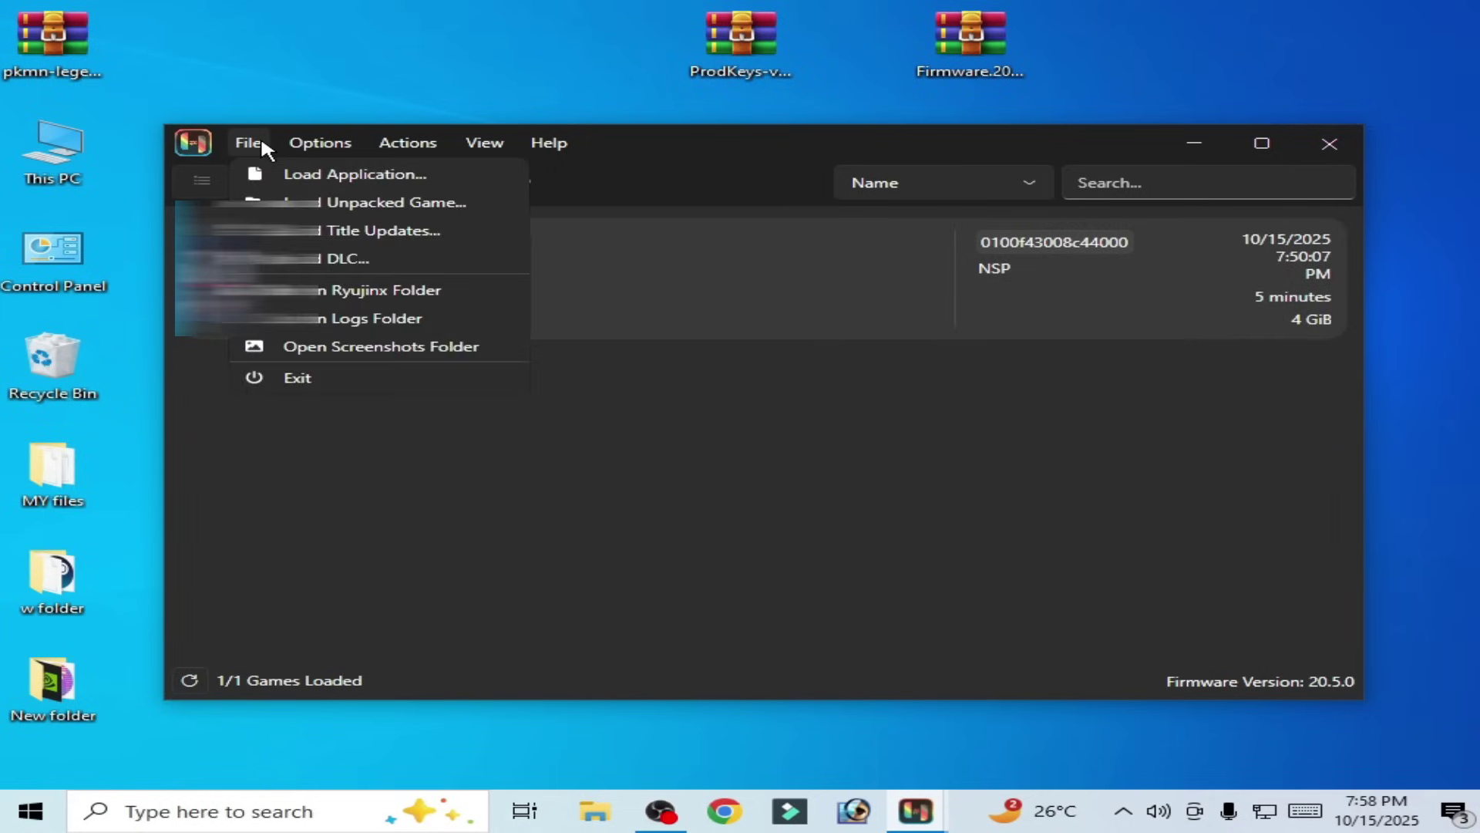
{"action": "left_click", "coordinate": [408, 291]}
{"action": "double_click", "coordinate": [373, 397]}
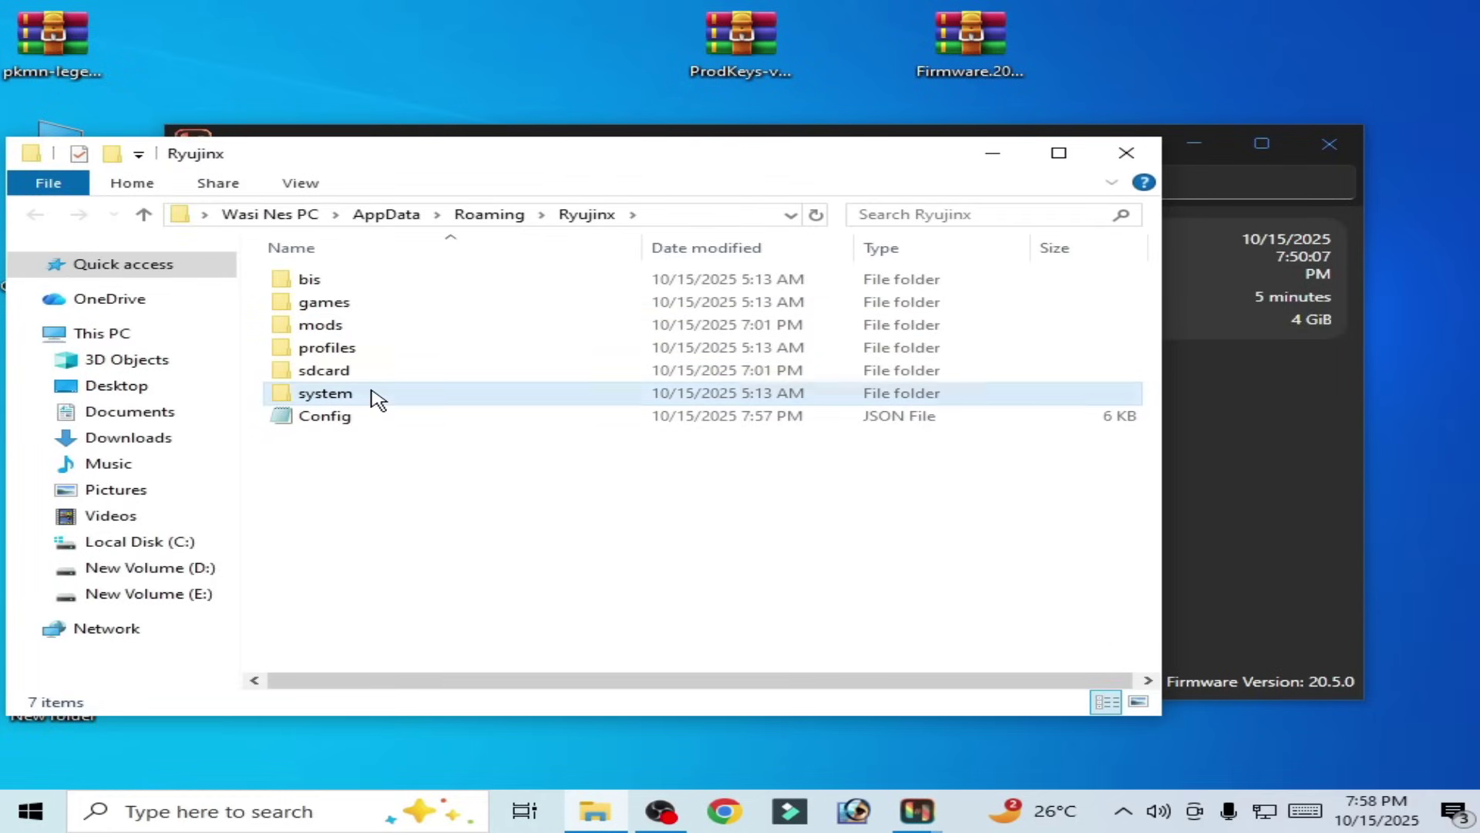
{"action": "left_click", "coordinate": [363, 284]}
{"action": "right_click", "coordinate": [363, 283]}
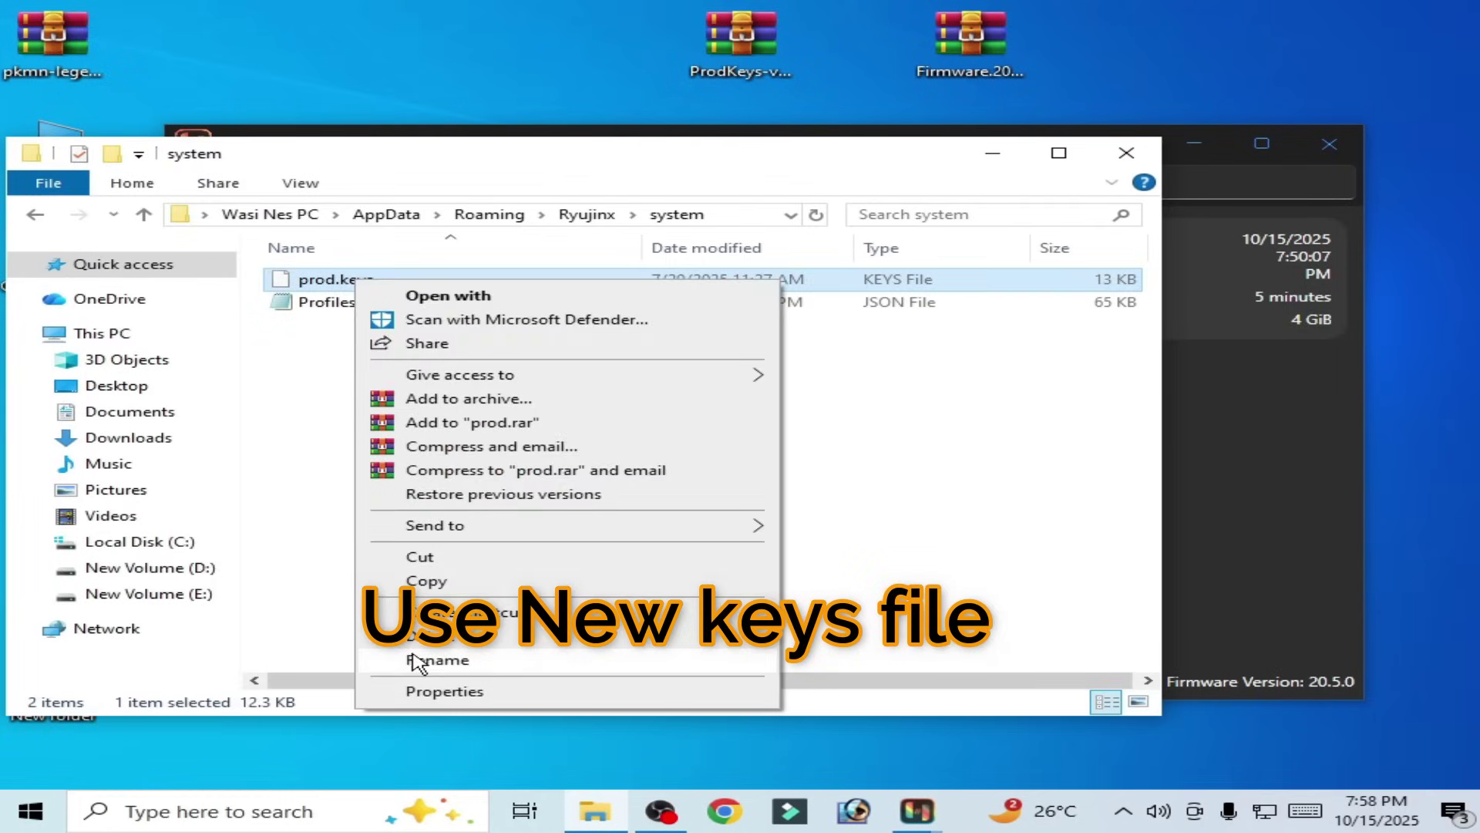
{"action": "left_click", "coordinate": [401, 634]}
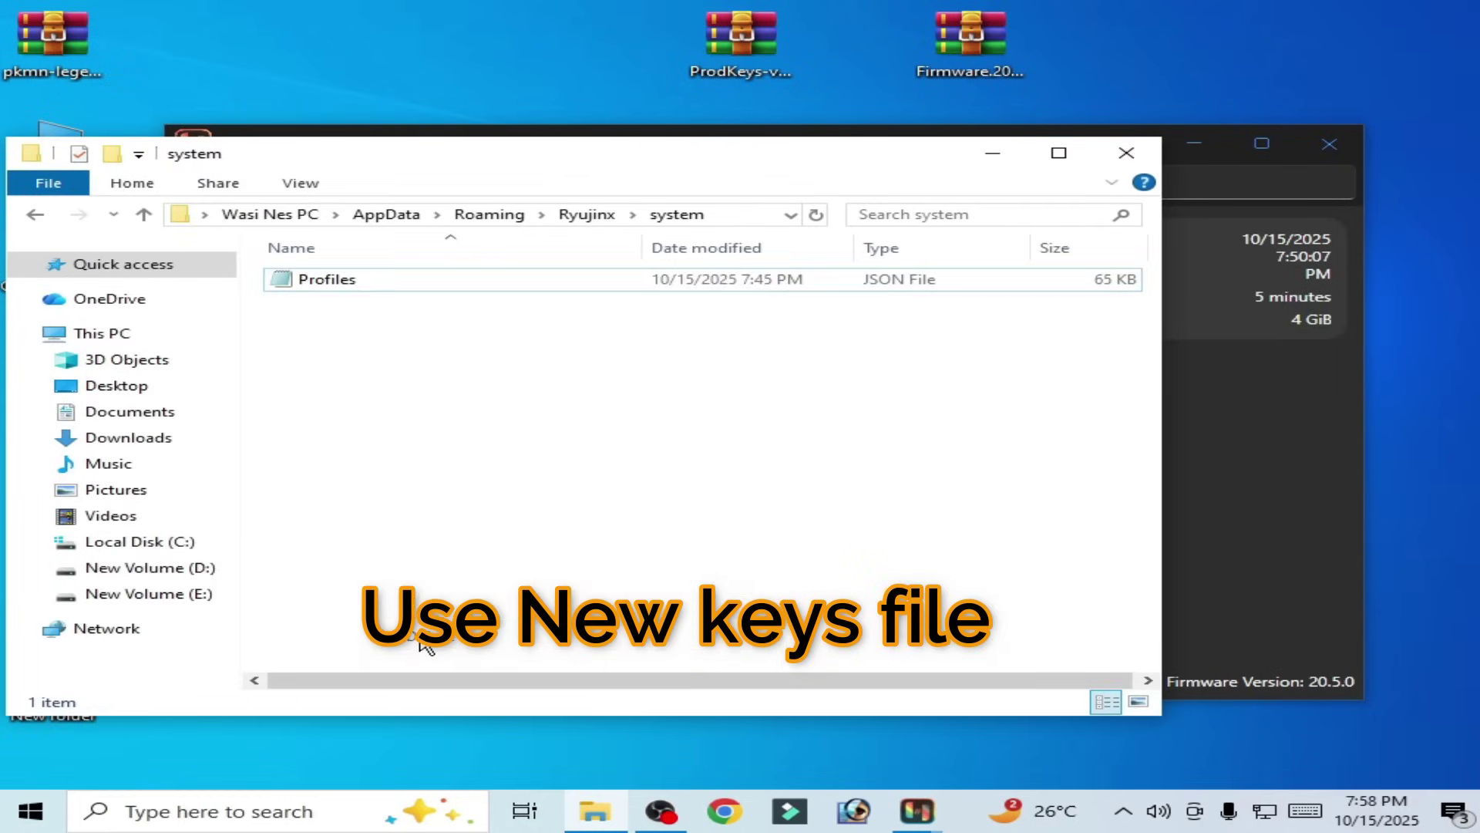
- Move the ProdKeys-v20.3.0 archive into the system folder and extract it there
{"action": "left_click", "coordinate": [732, 49]}
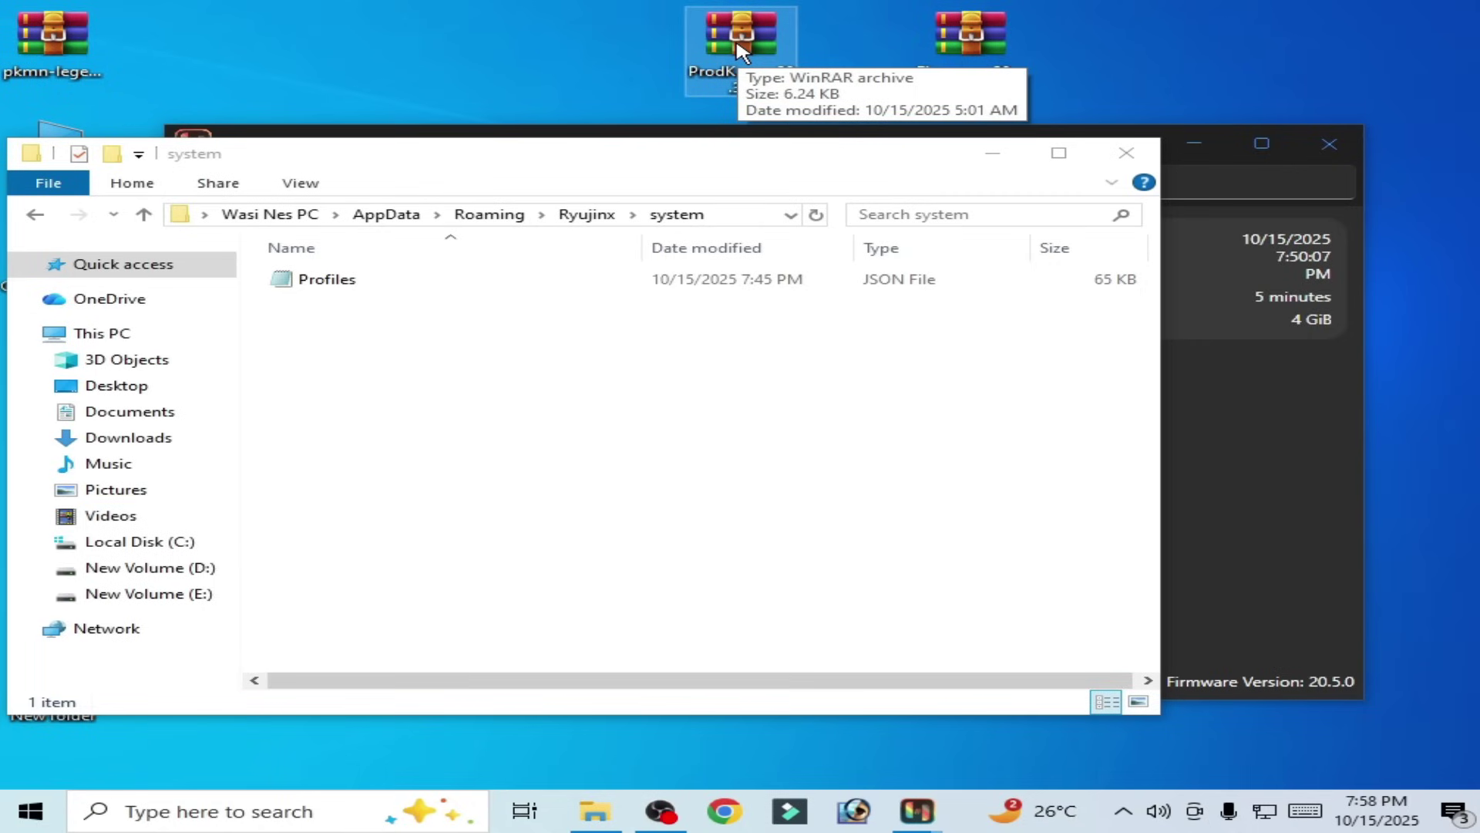
{"action": "left_click_drag", "start_coordinate": [738, 51], "coordinate": [733, 363]}
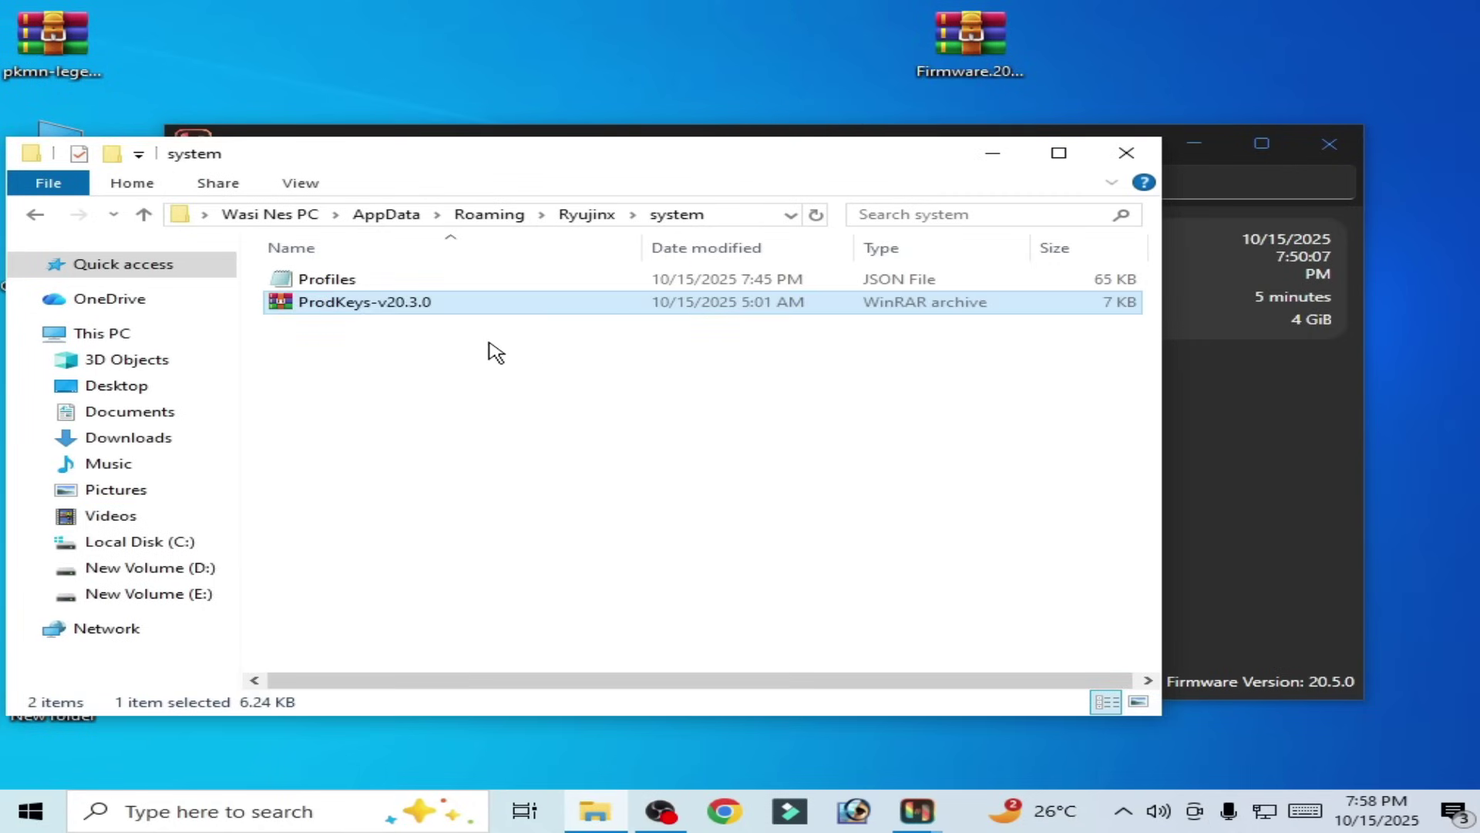
{"action": "right_click", "coordinate": [384, 305]}
{"action": "left_click", "coordinate": [432, 391]}
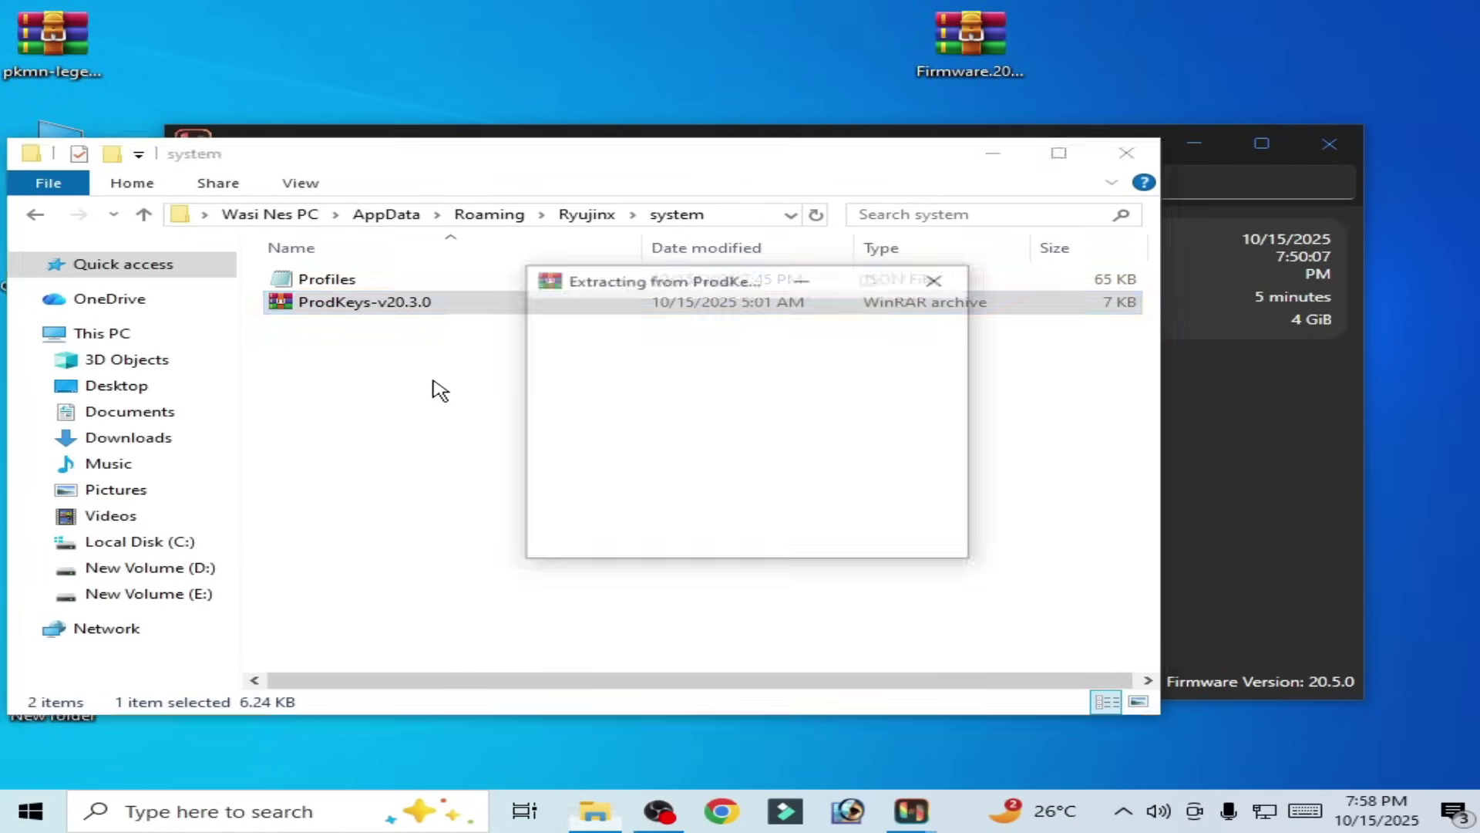
- Move the new prod.keys into system and delete the extracted ProdKeys-v20.3.0 folder
{"action": "double_click", "coordinate": [347, 281]}
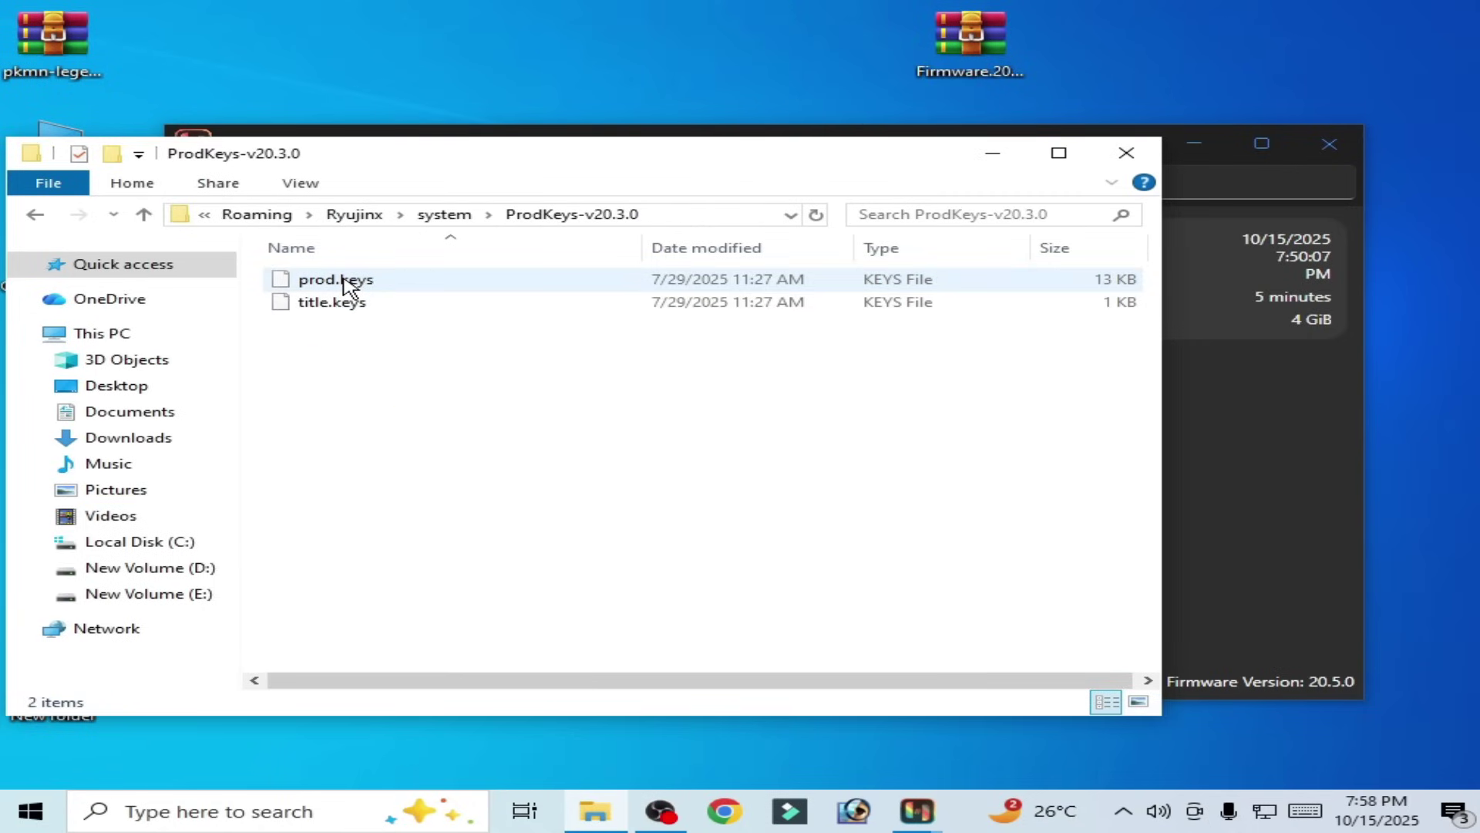
{"action": "right_click", "coordinate": [348, 286]}
{"action": "left_click", "coordinate": [406, 556]}
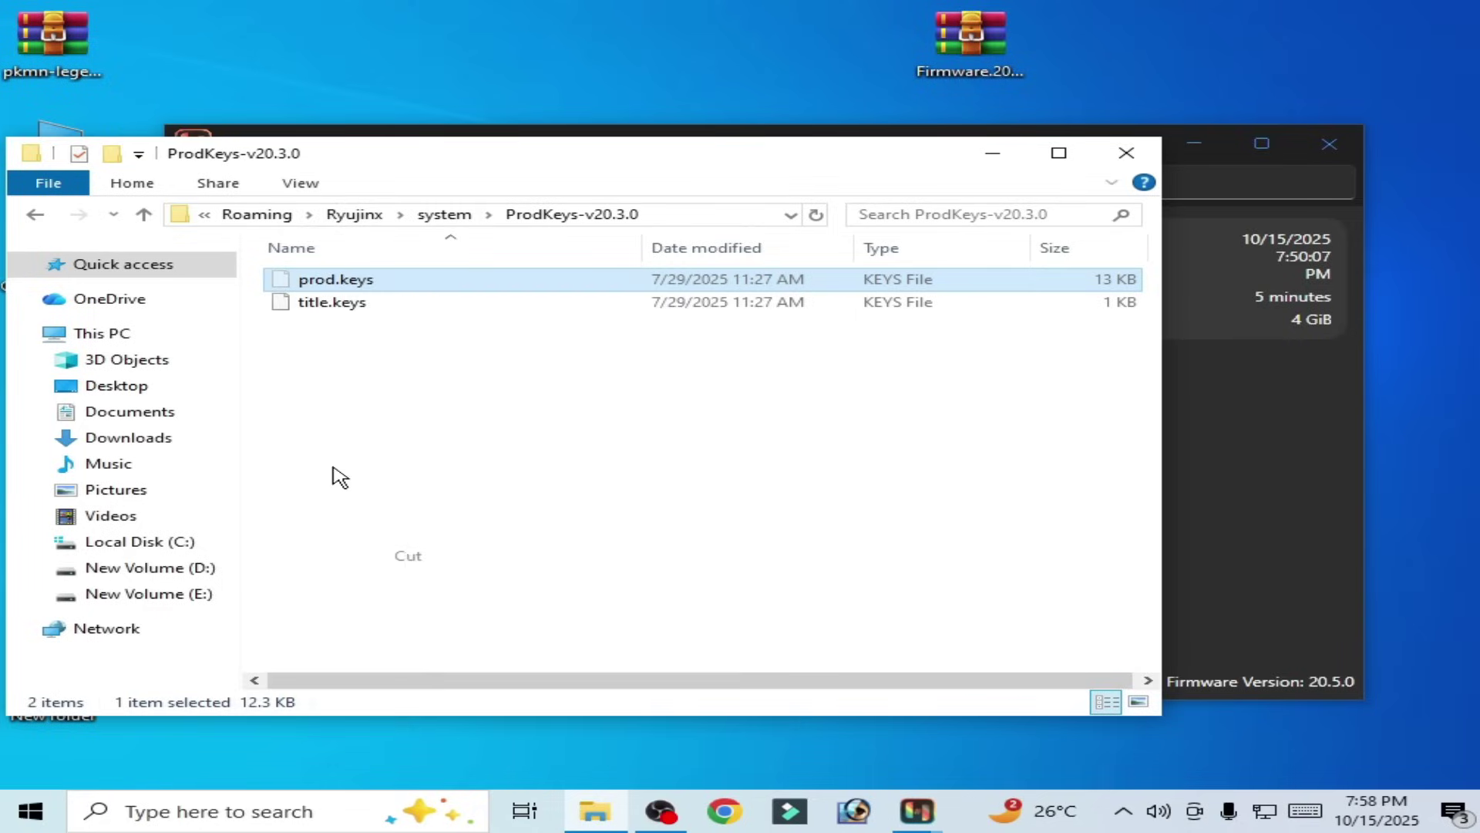
{"action": "left_click", "coordinate": [35, 216]}
{"action": "right_click", "coordinate": [423, 404]}
{"action": "left_click", "coordinate": [497, 557]}
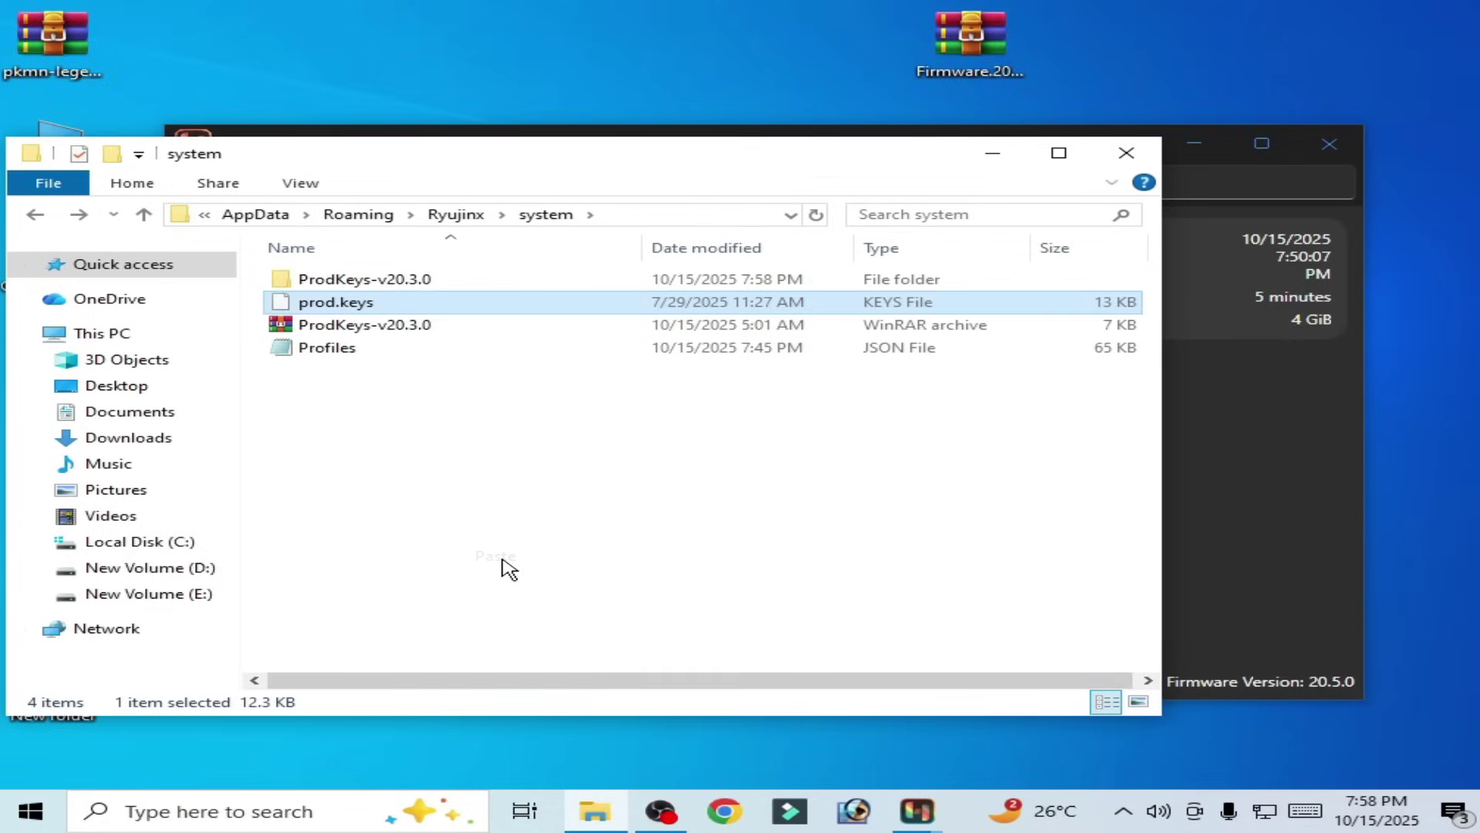
{"action": "left_click", "coordinate": [361, 281]}
{"action": "right_click", "coordinate": [359, 280]}
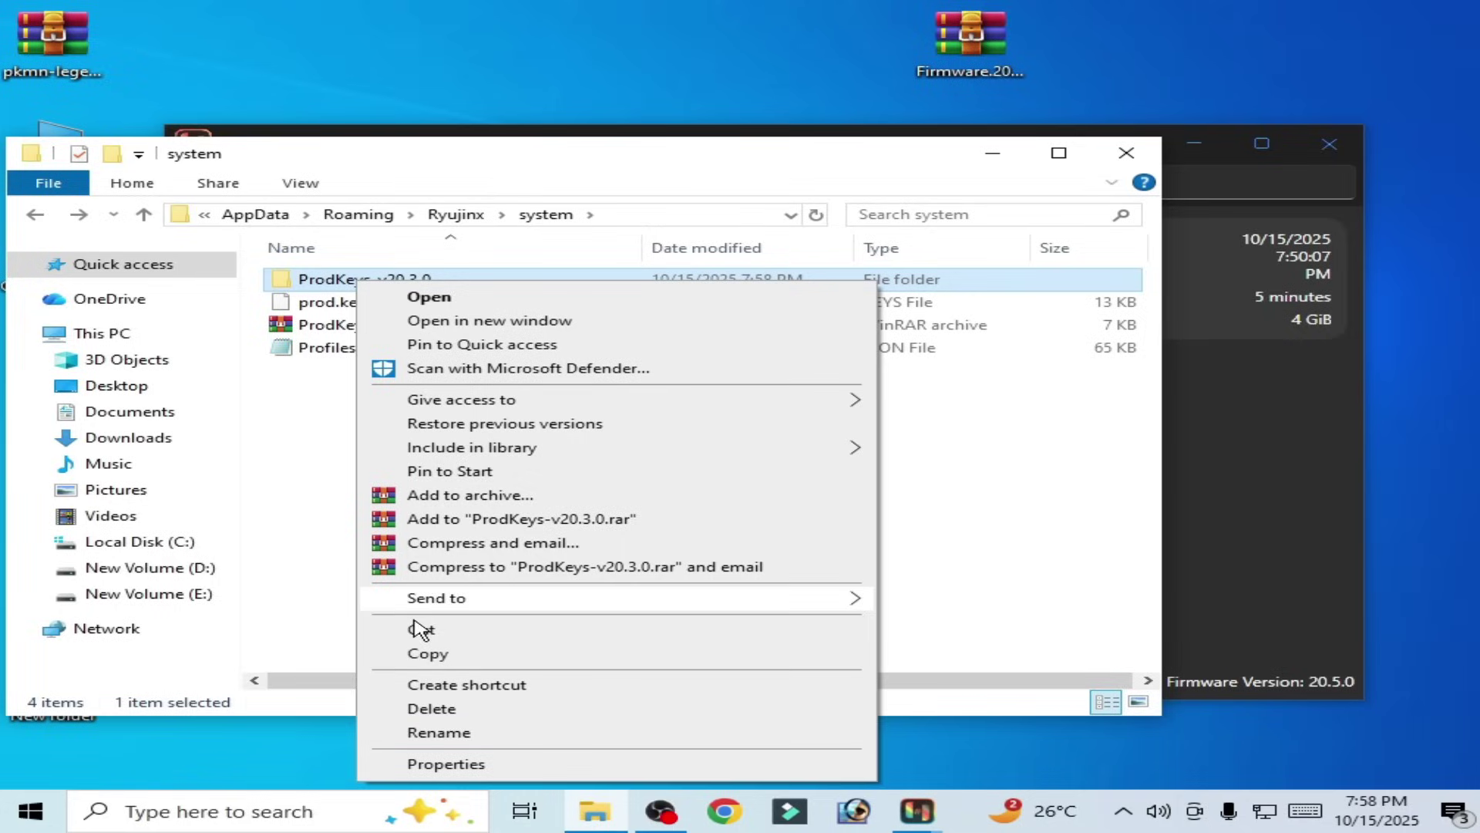
{"action": "left_click", "coordinate": [417, 711]}
- Return the ProdKeys archive to the desktop, close Explorer, and restart Ryujinx
{"action": "left_click_drag", "start_coordinate": [343, 299], "coordinate": [740, 85]}
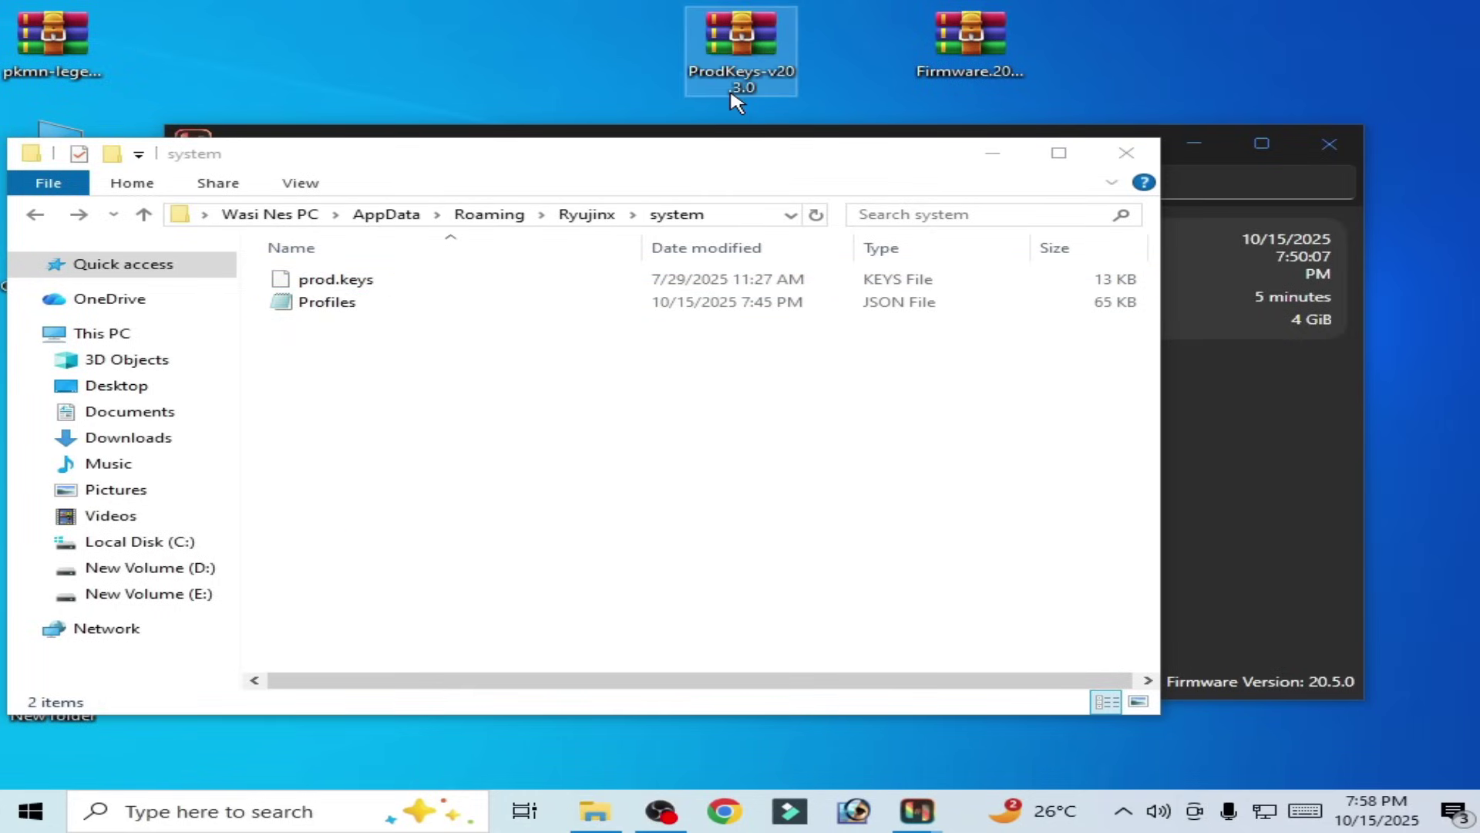
{"action": "left_click", "coordinate": [1130, 157]}
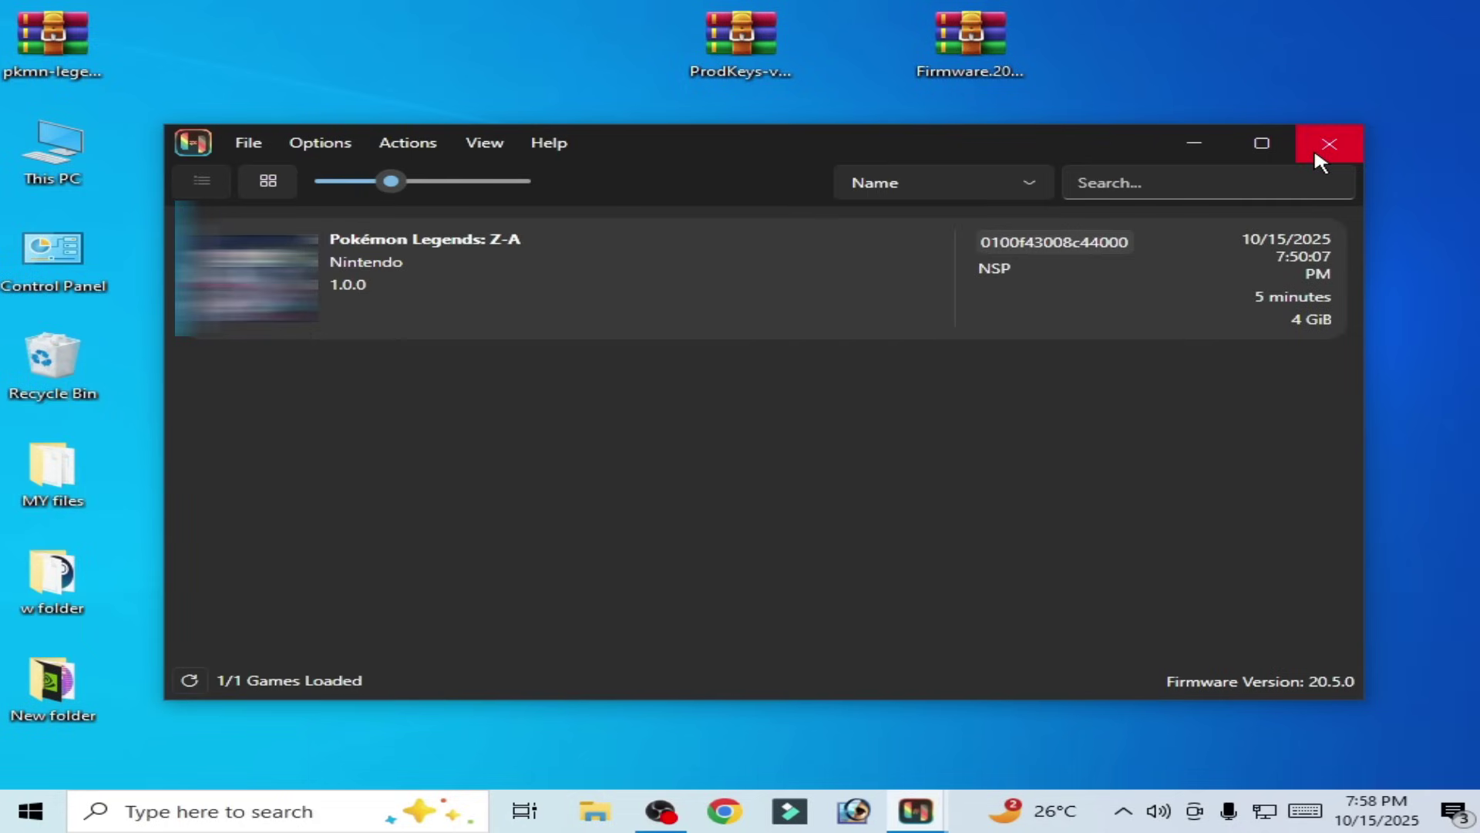
{"action": "left_click", "coordinate": [1314, 147]}
{"action": "right_click", "coordinate": [1079, 355]}
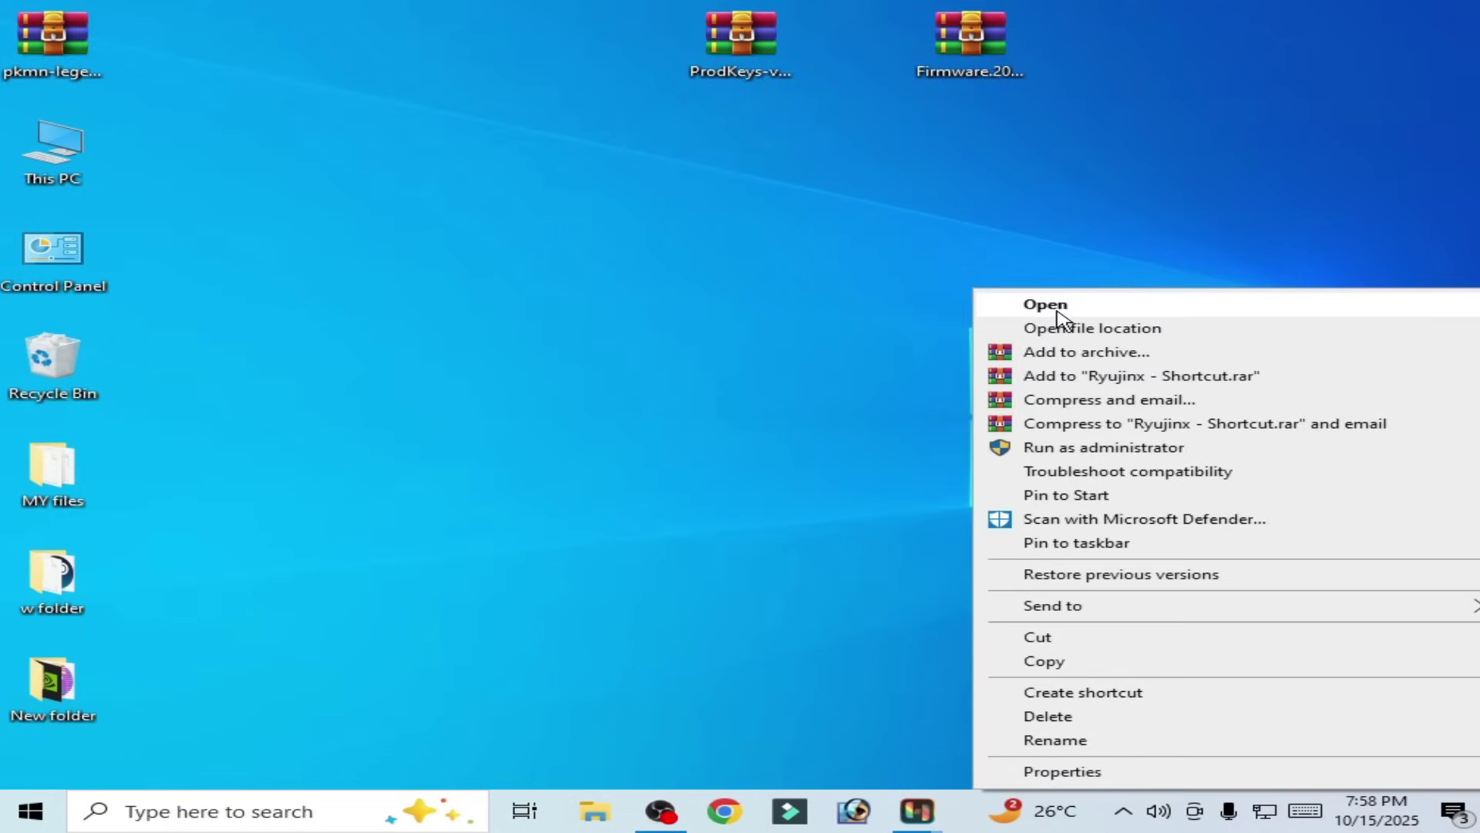
{"action": "left_click", "coordinate": [1057, 312]}
- Install firmware 20.5.0 from the desktop's Firmware.20.5.0 archive and acknowledge success
{"action": "left_click", "coordinate": [976, 81]}
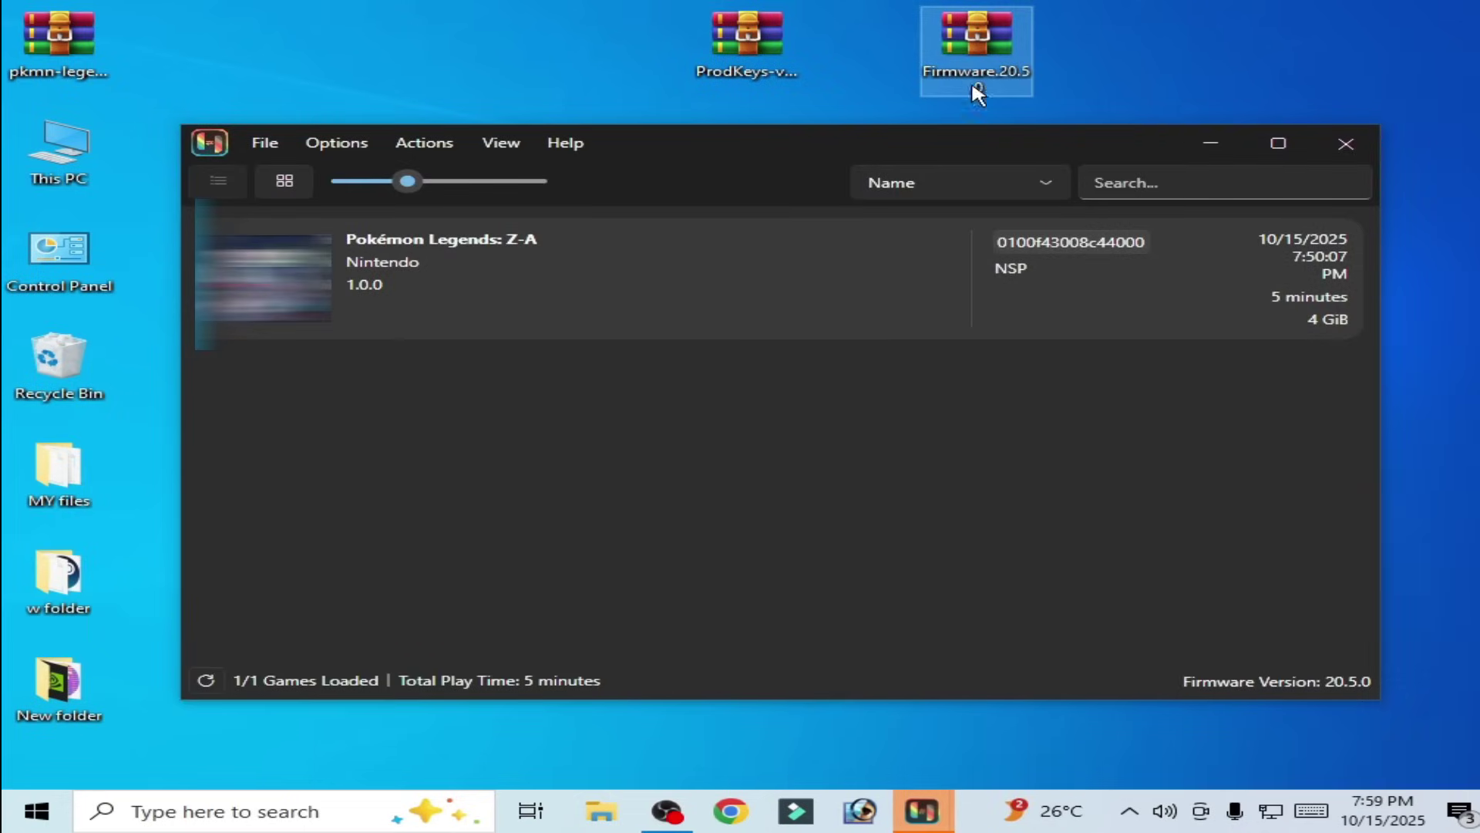
{"action": "left_click", "coordinate": [752, 62]}
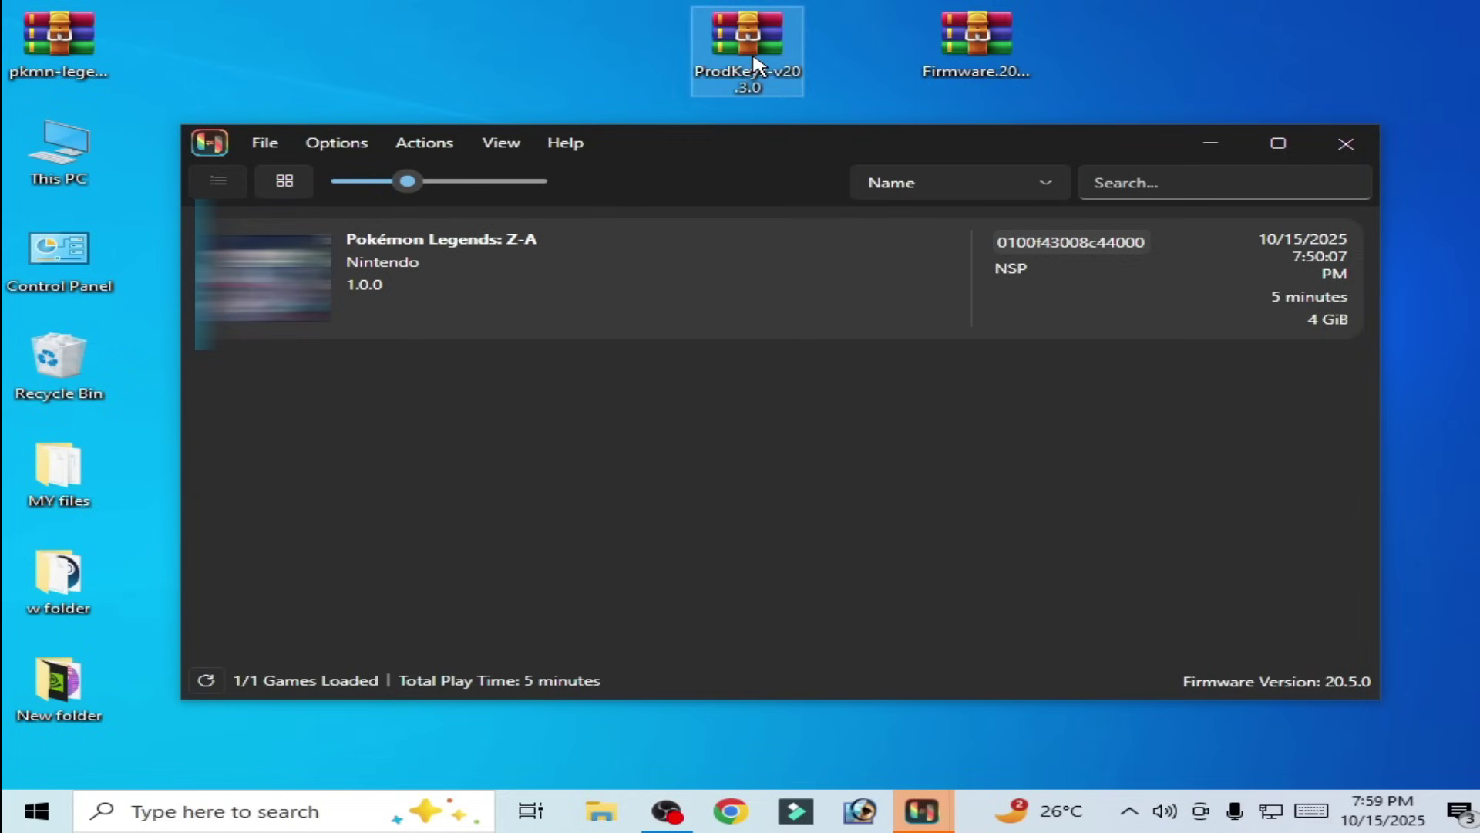
{"action": "left_click", "coordinate": [980, 67]}
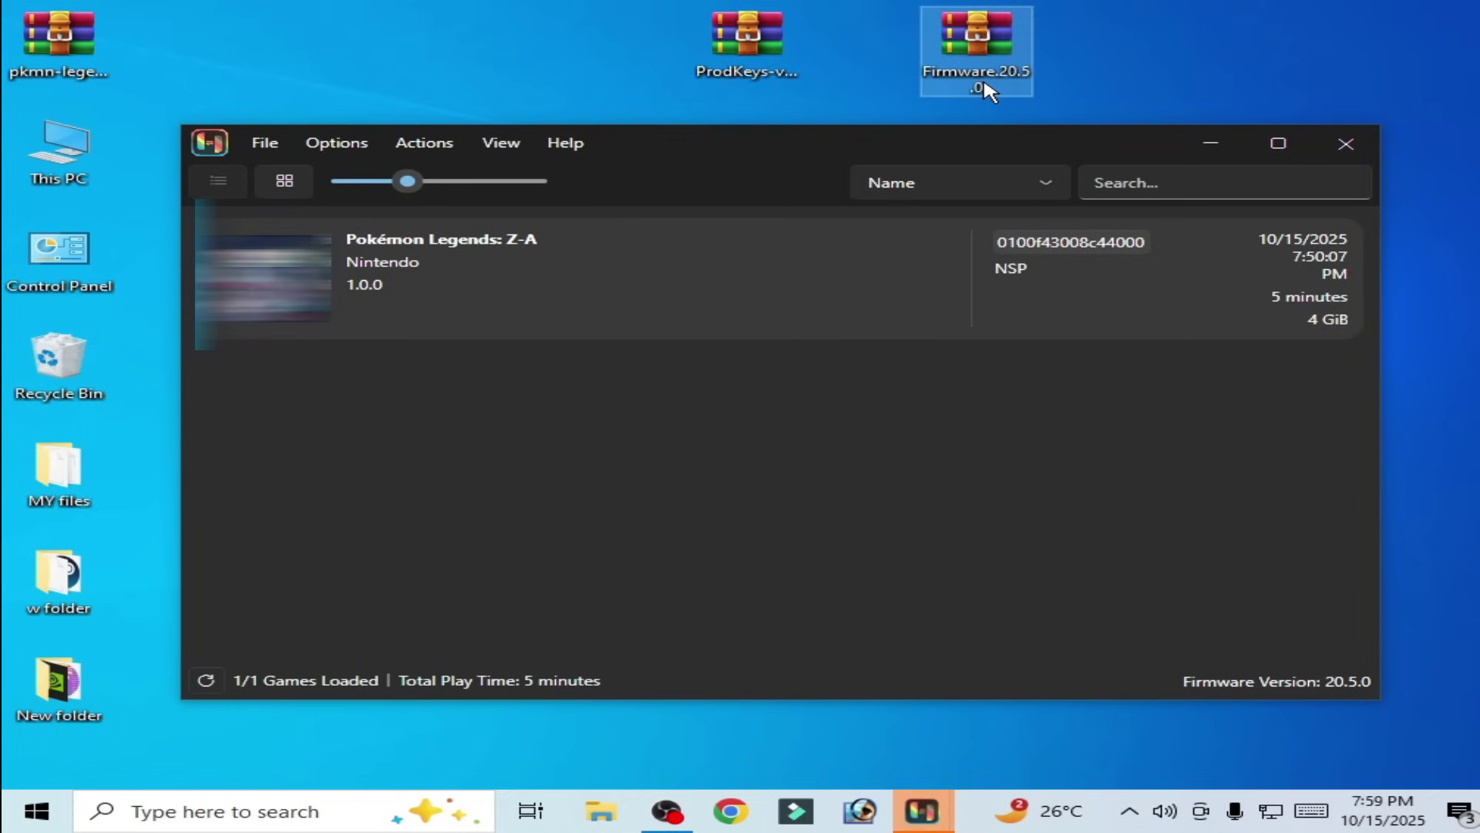
{"action": "left_click", "coordinate": [425, 142]}
{"action": "mouse_move", "coordinate": [507, 204]}
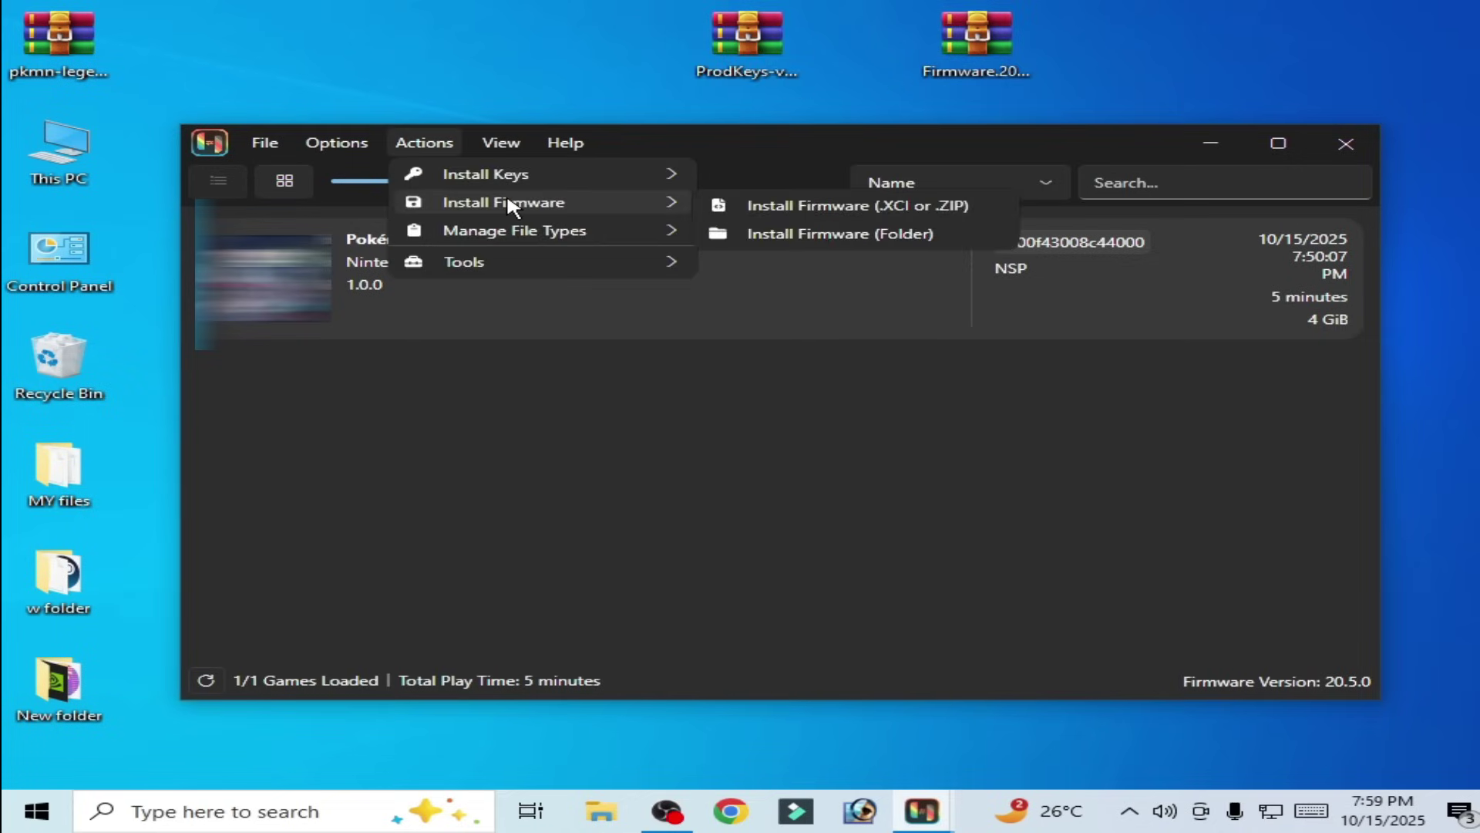
{"action": "left_click", "coordinate": [863, 205]}
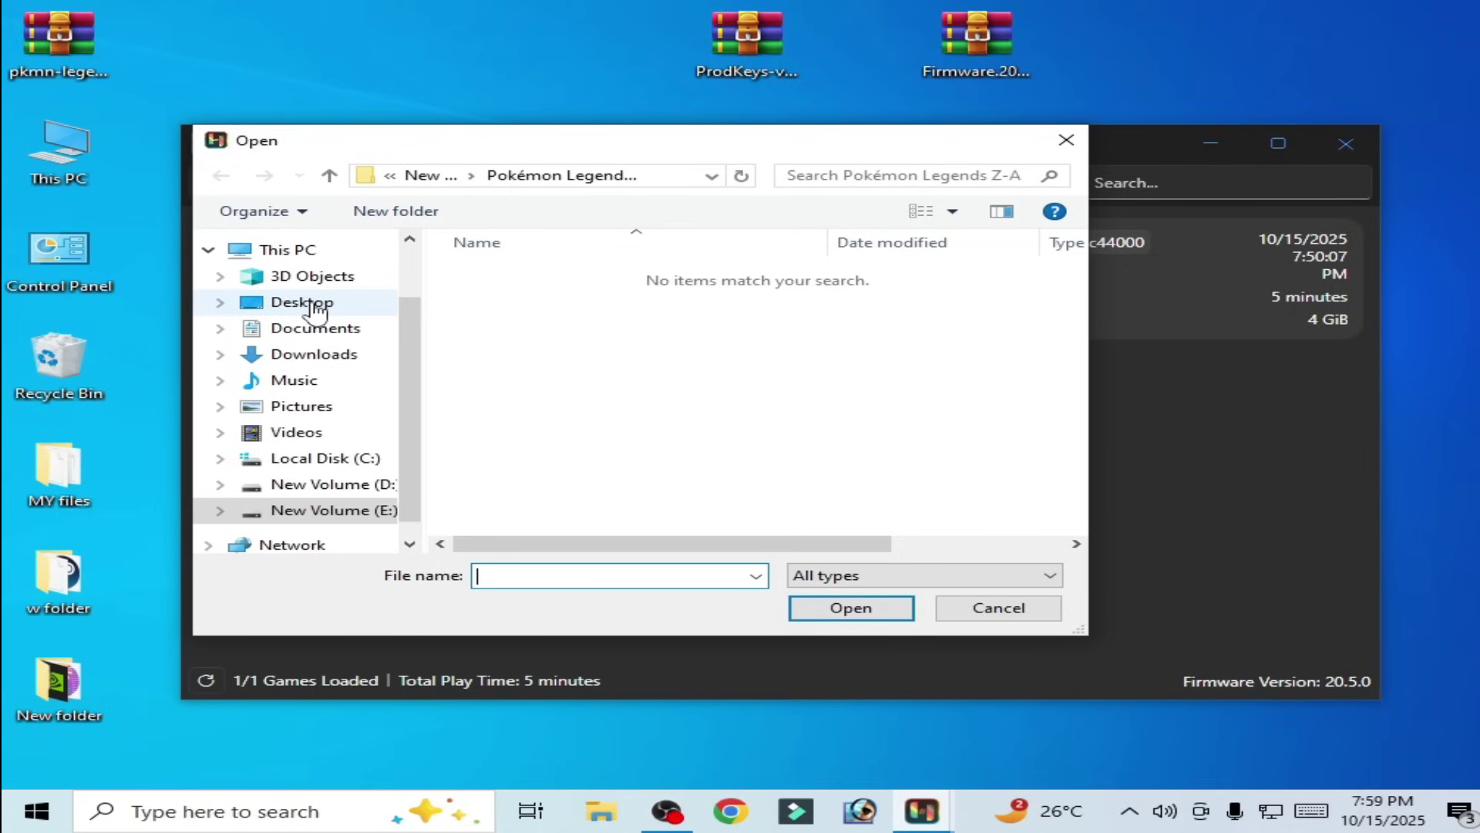
{"action": "left_click", "coordinate": [313, 302]}
{"action": "left_click", "coordinate": [517, 435]}
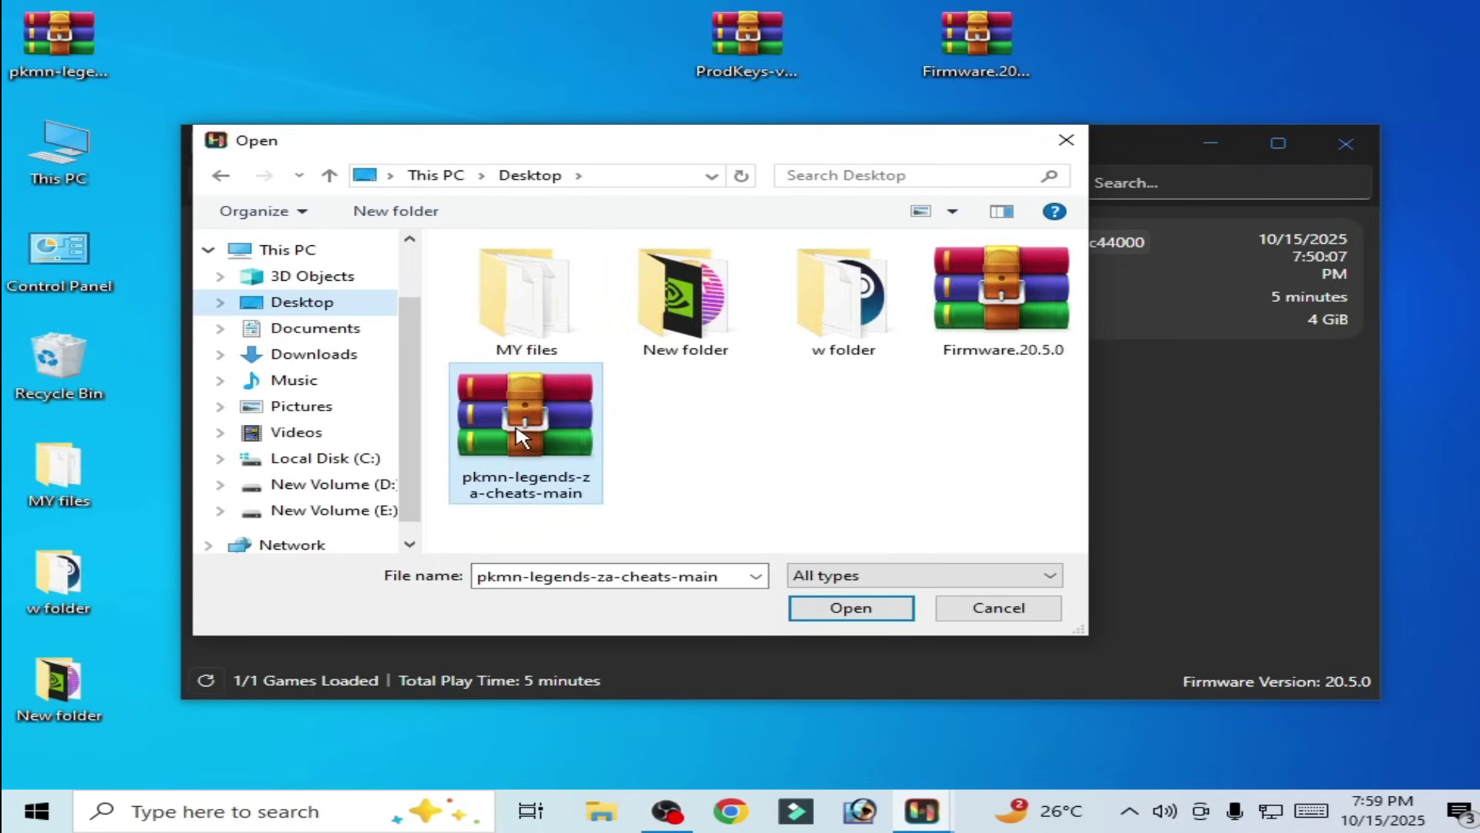
{"action": "left_click", "coordinate": [990, 316]}
{"action": "left_click", "coordinate": [878, 613]}
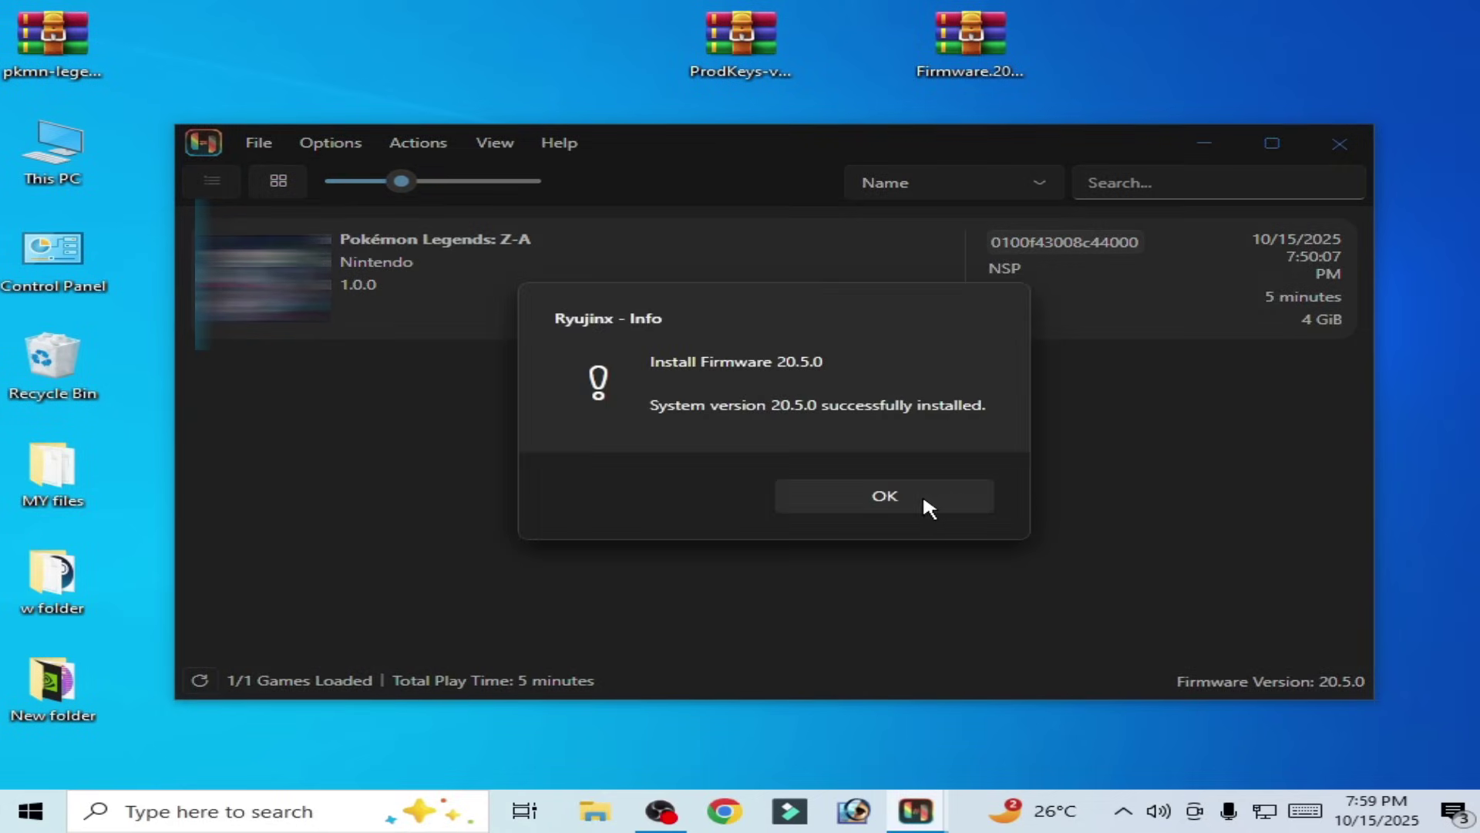
{"action": "left_click", "coordinate": [922, 497]}
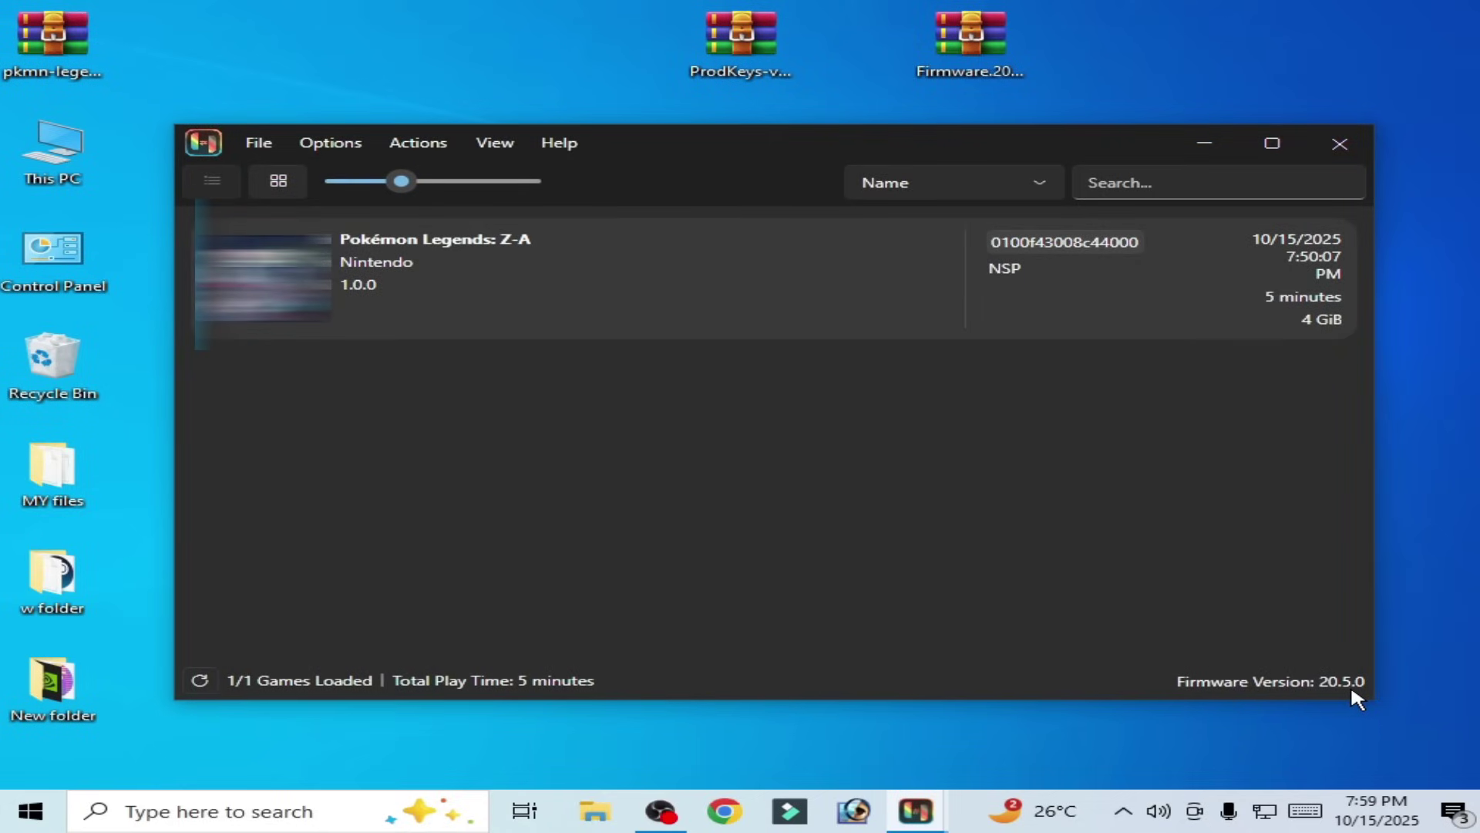
- Open Pokémon Legends: Z-A's empty user save folder 0 under bis\user\save
{"action": "right_click", "coordinate": [598, 279]}
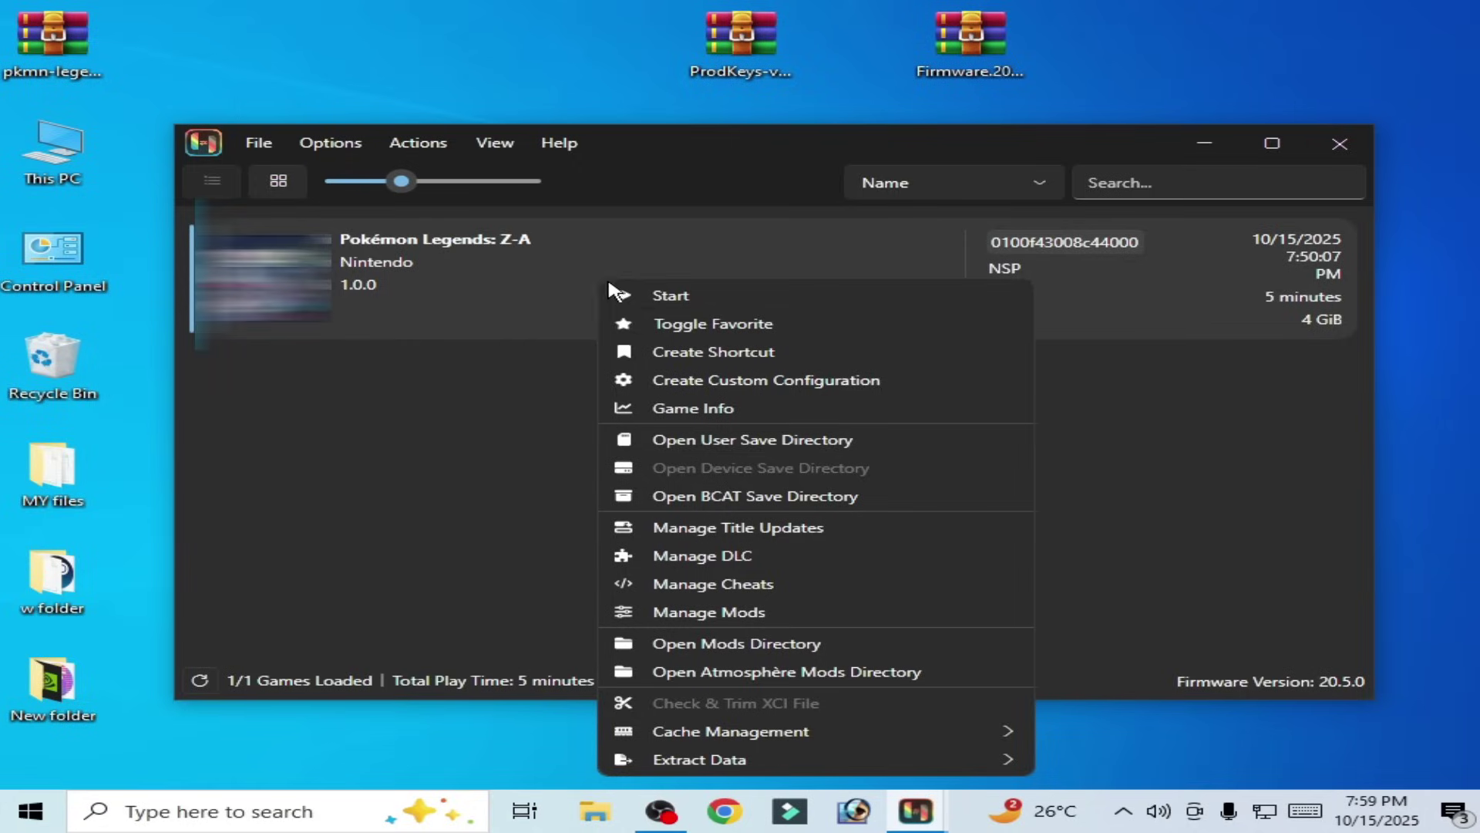
{"action": "left_click", "coordinate": [557, 407]}
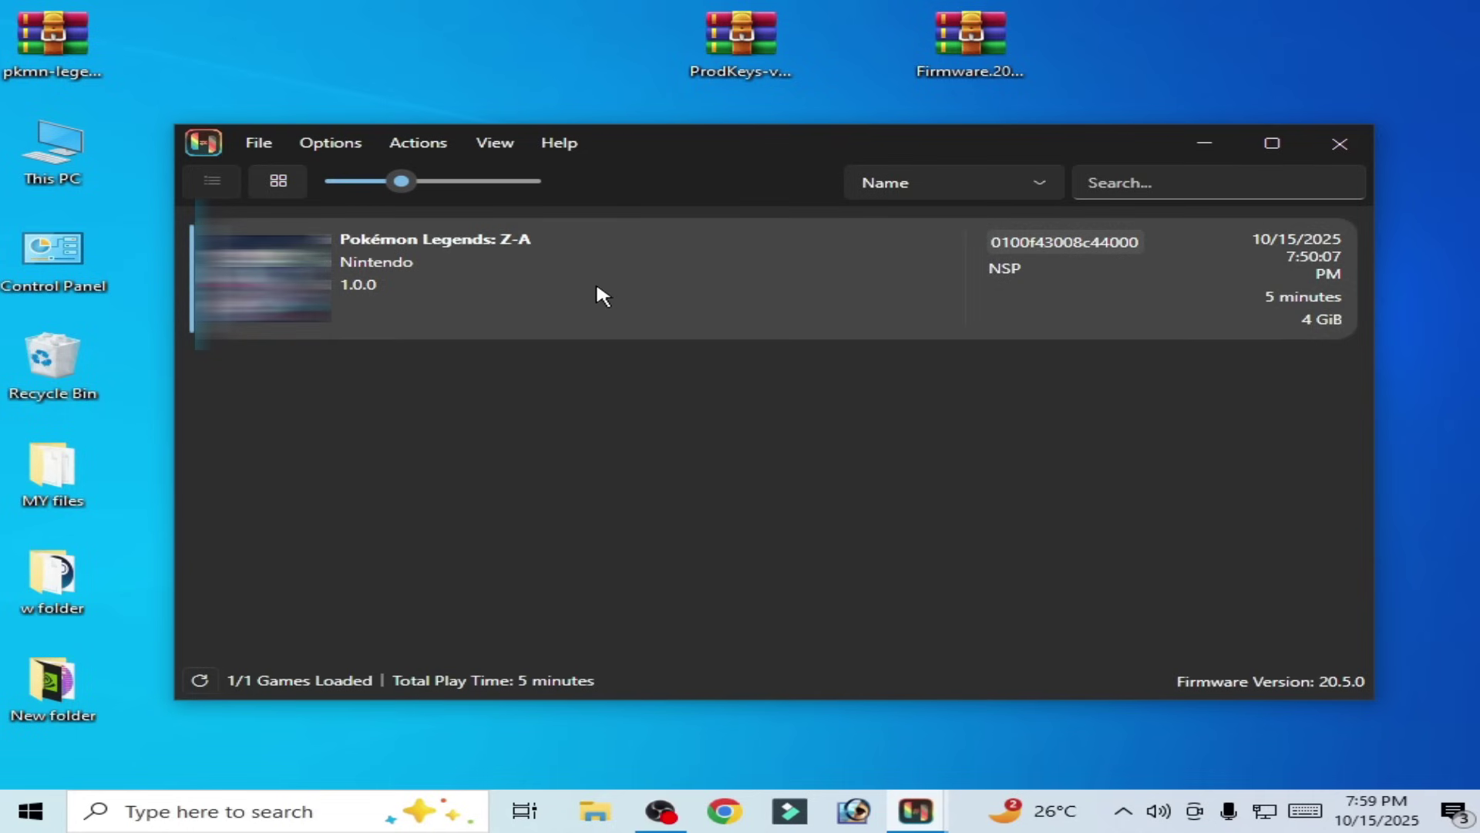
{"action": "right_click", "coordinate": [574, 264]}
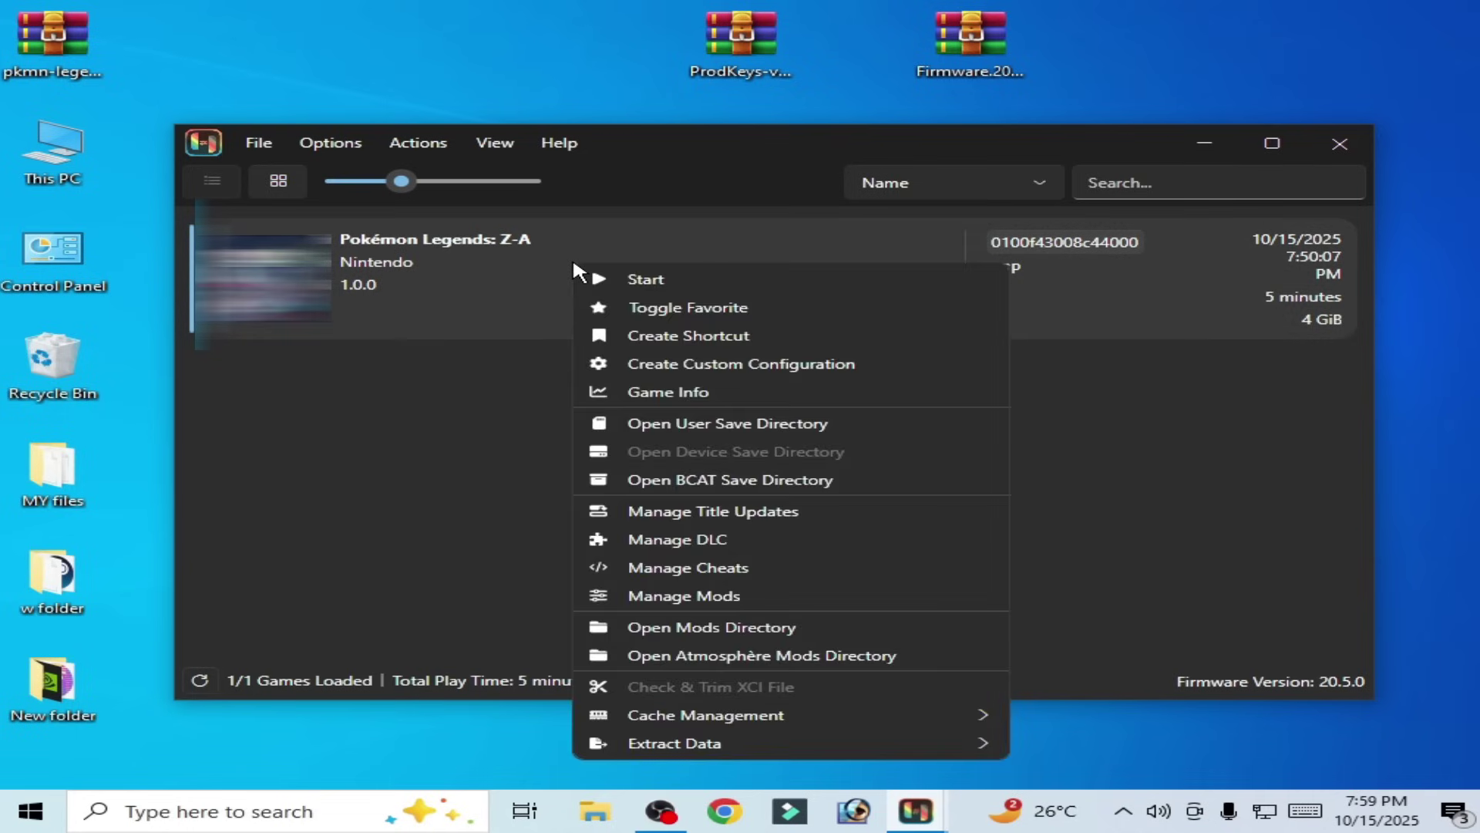
{"action": "left_click", "coordinate": [709, 425]}
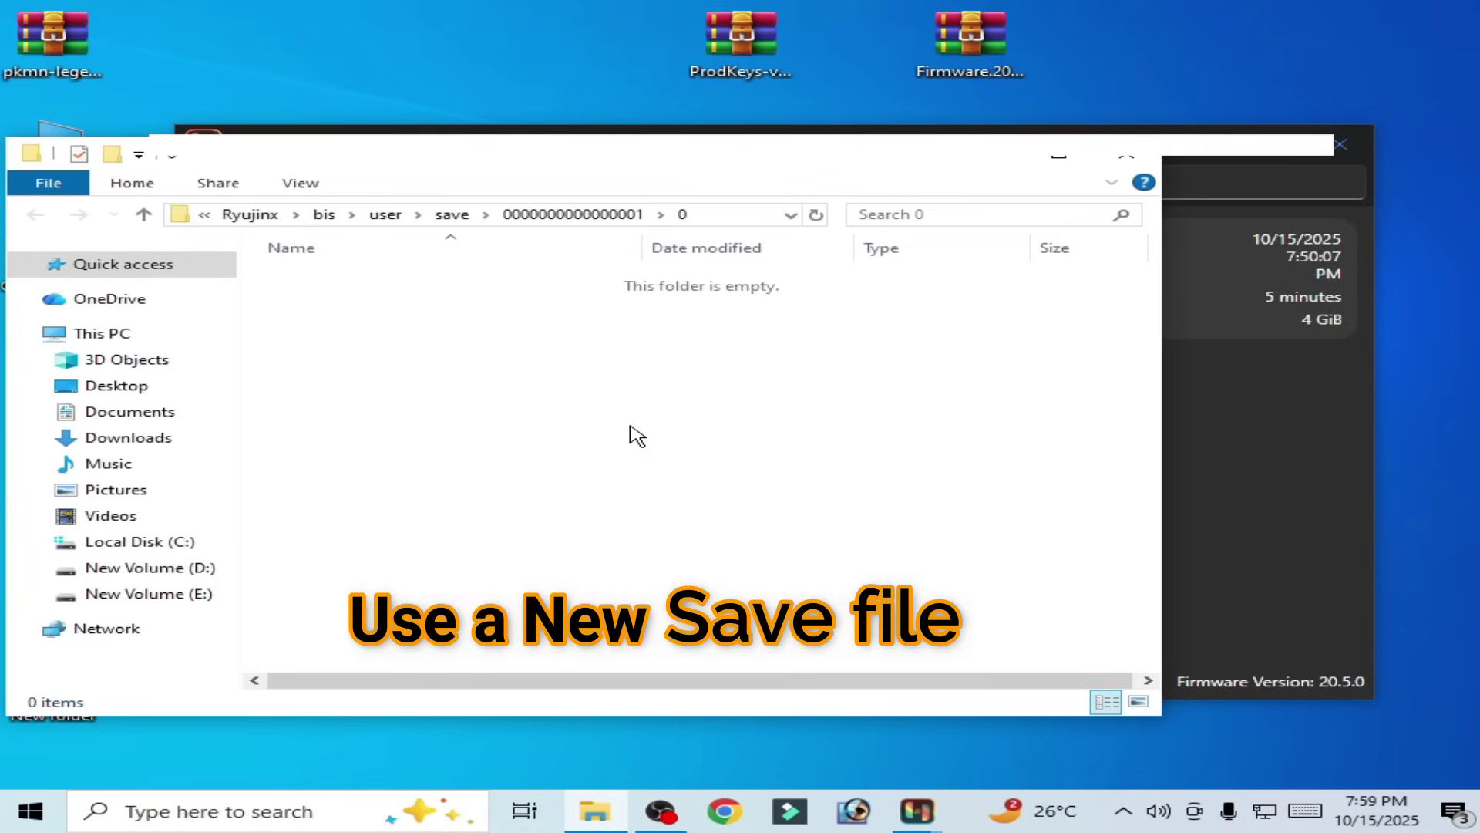
{"action": "left_click_drag", "start_coordinate": [63, 28], "coordinate": [1112, 38]}
- Extract the pkmn-legends-za-cheats-main archive to its own folder and open it
{"action": "right_click", "coordinate": [1107, 35]}
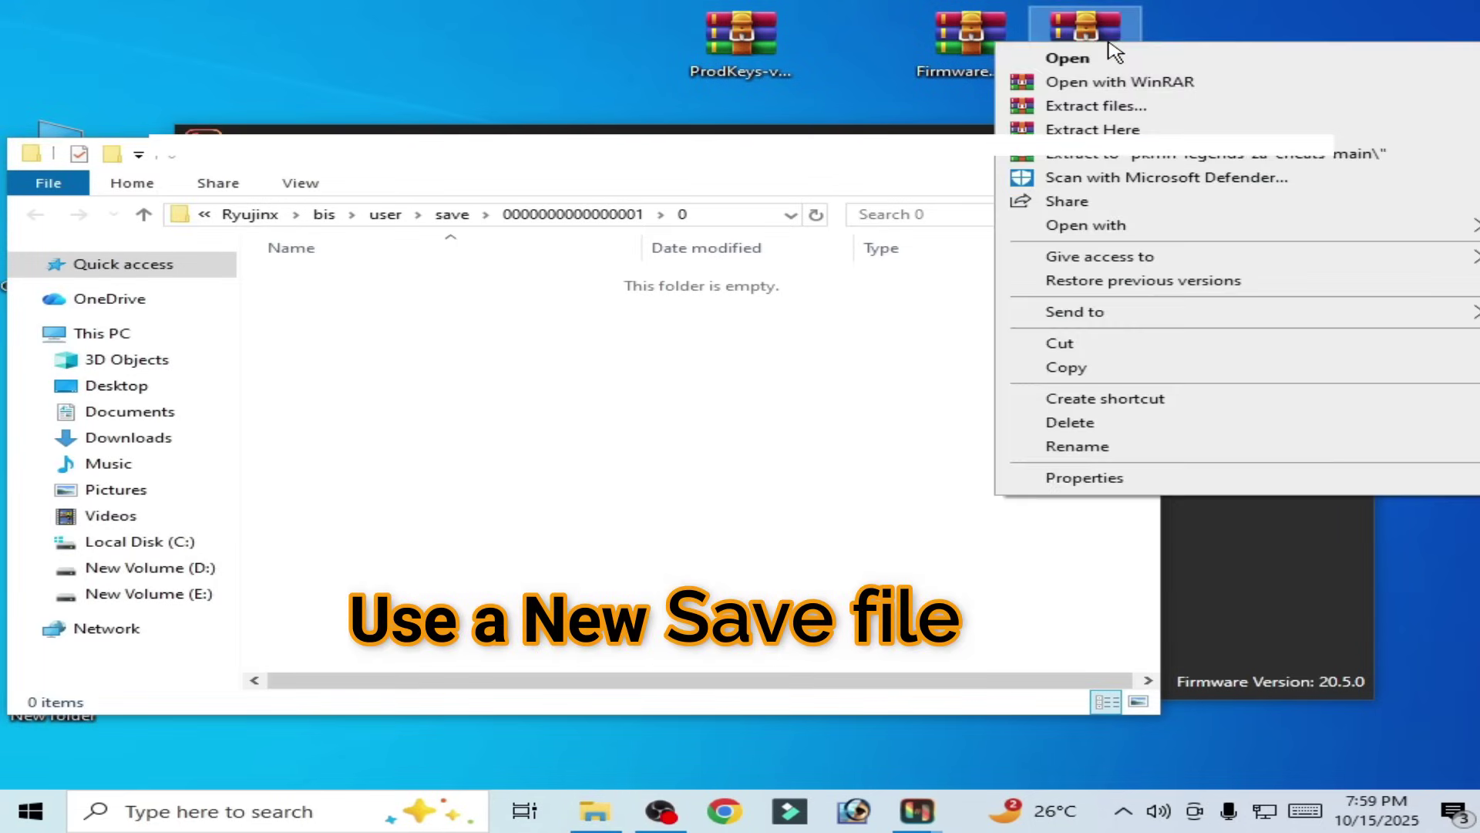
{"action": "left_click", "coordinate": [1098, 154]}
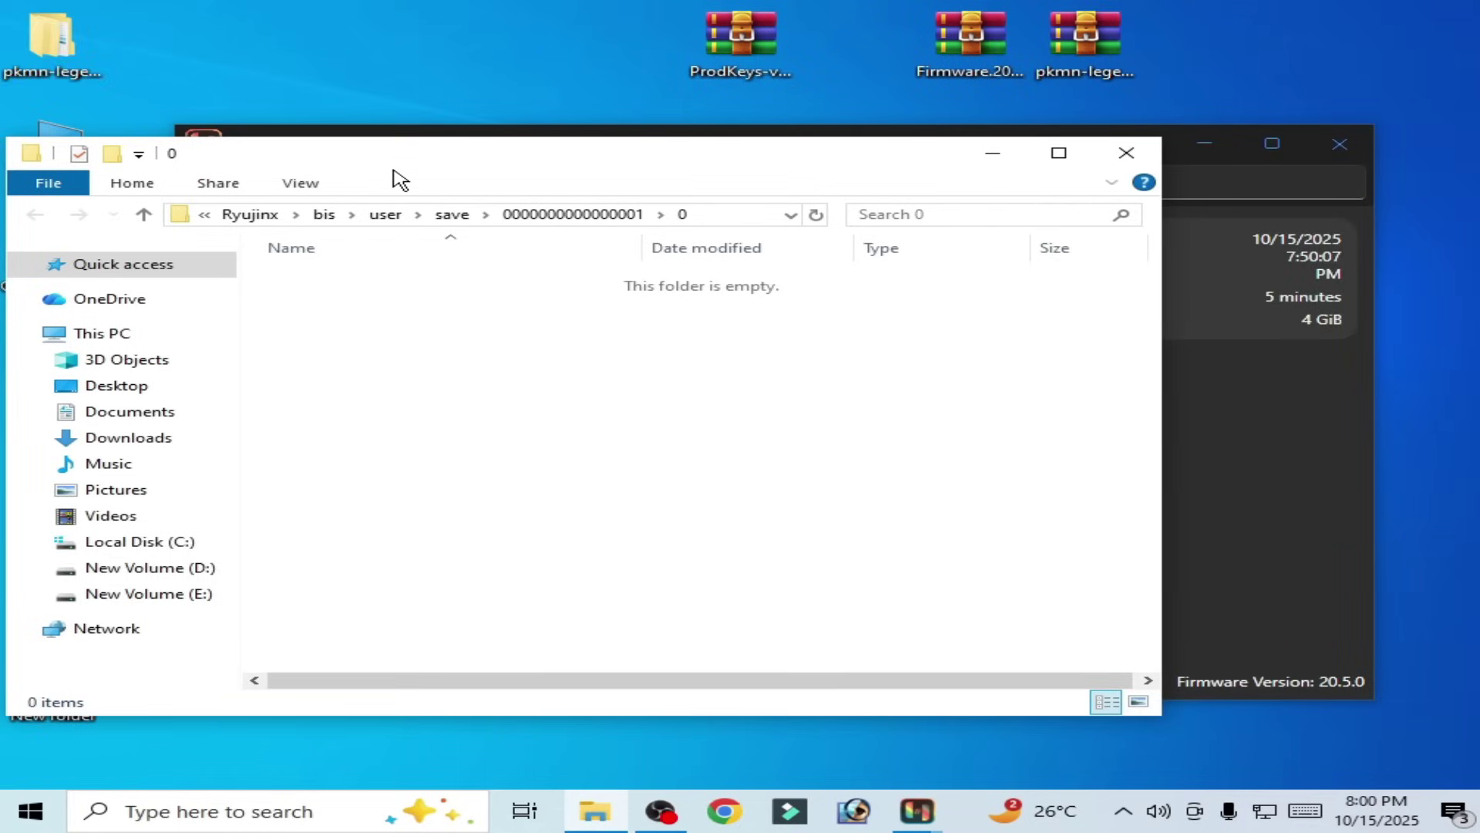
{"action": "left_click_drag", "start_coordinate": [108, 65], "coordinate": [574, 66]}
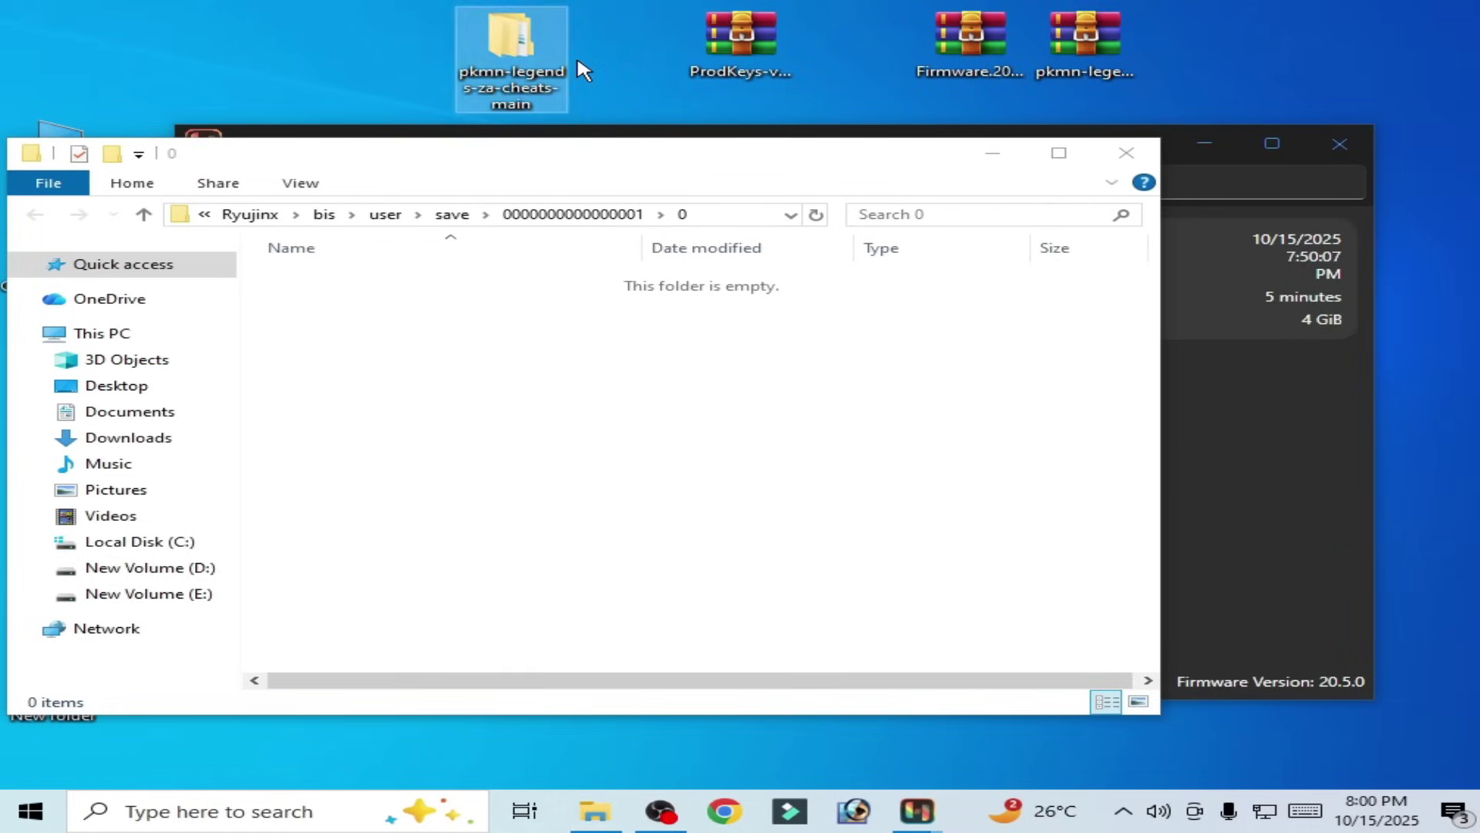
{"action": "double_click", "coordinate": [546, 62]}
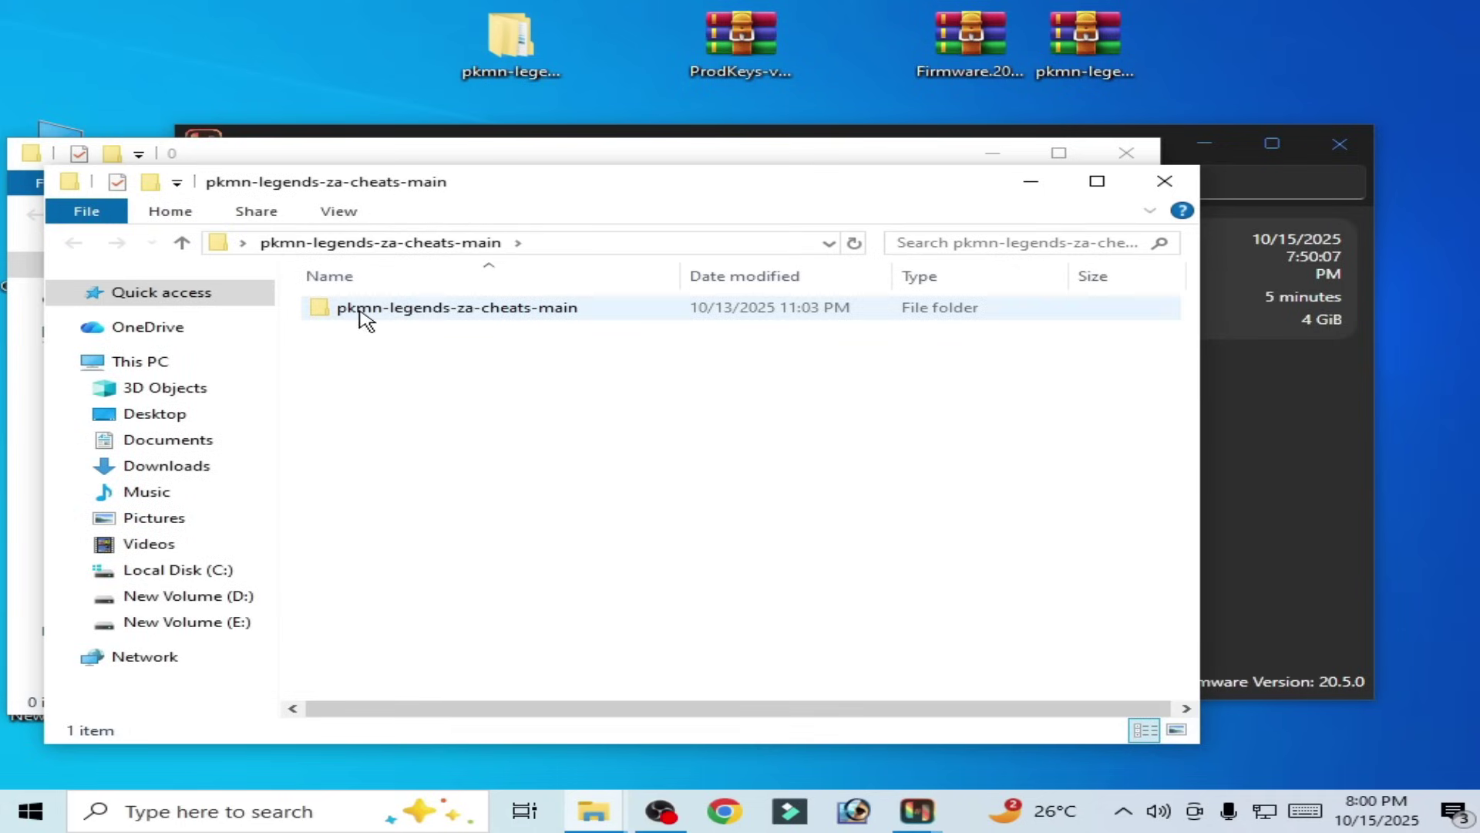
- Extract the StonedModder ZIP in Save File Backup and open it to the main save
{"action": "double_click", "coordinate": [455, 316]}
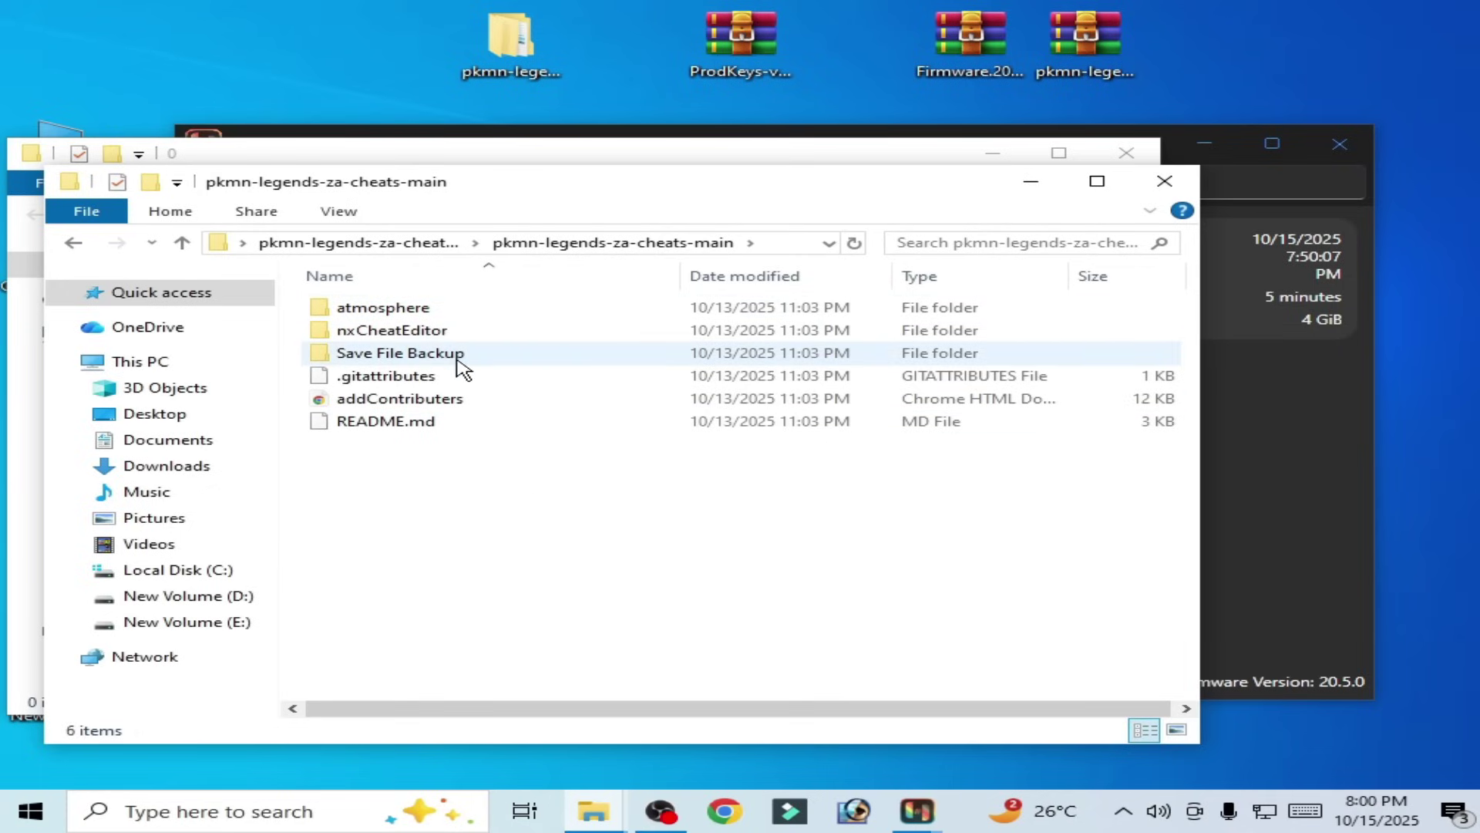
{"action": "mouse_move", "coordinate": [399, 359]}
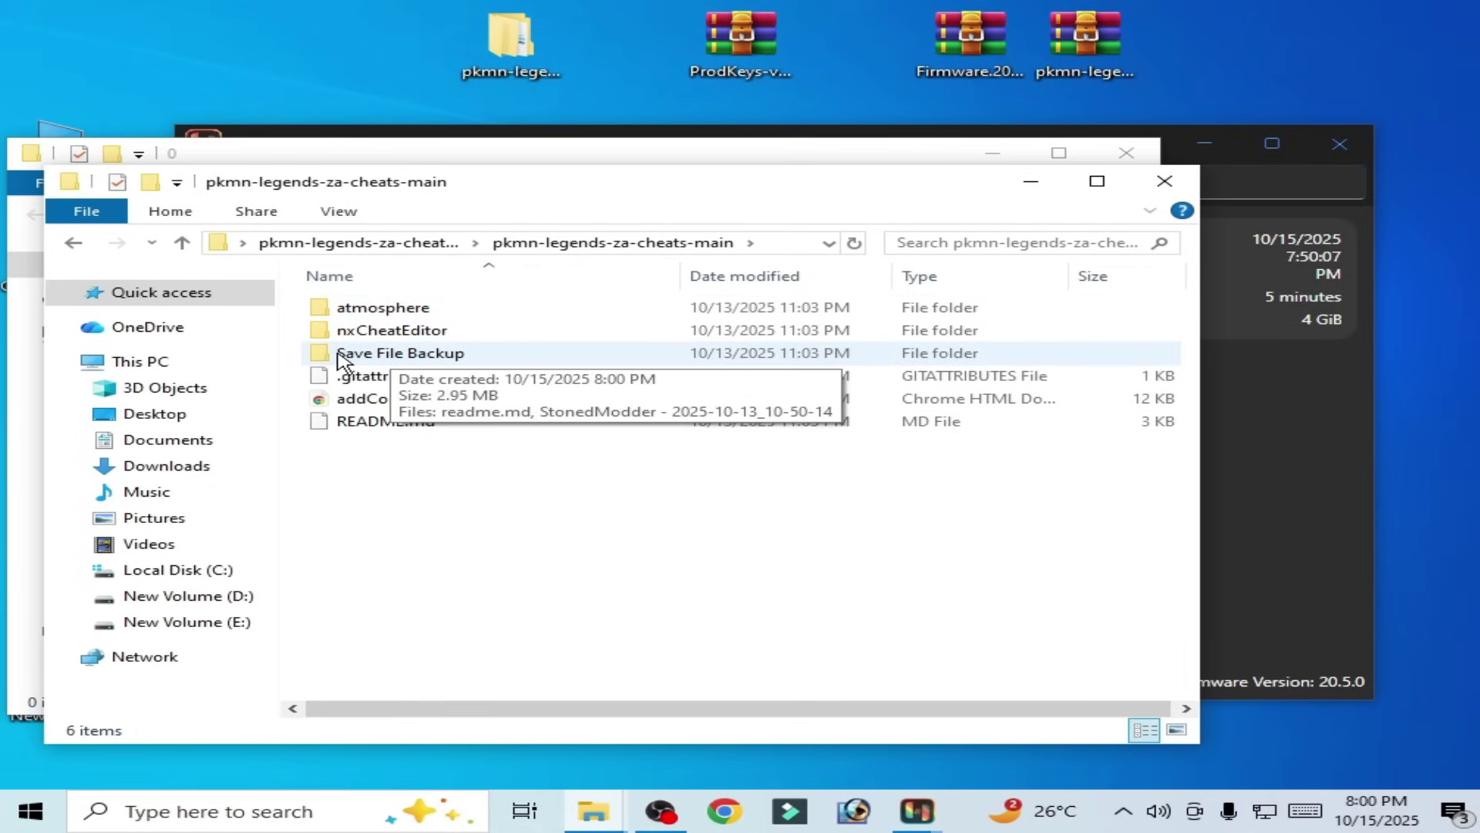
{"action": "double_click", "coordinate": [385, 356]}
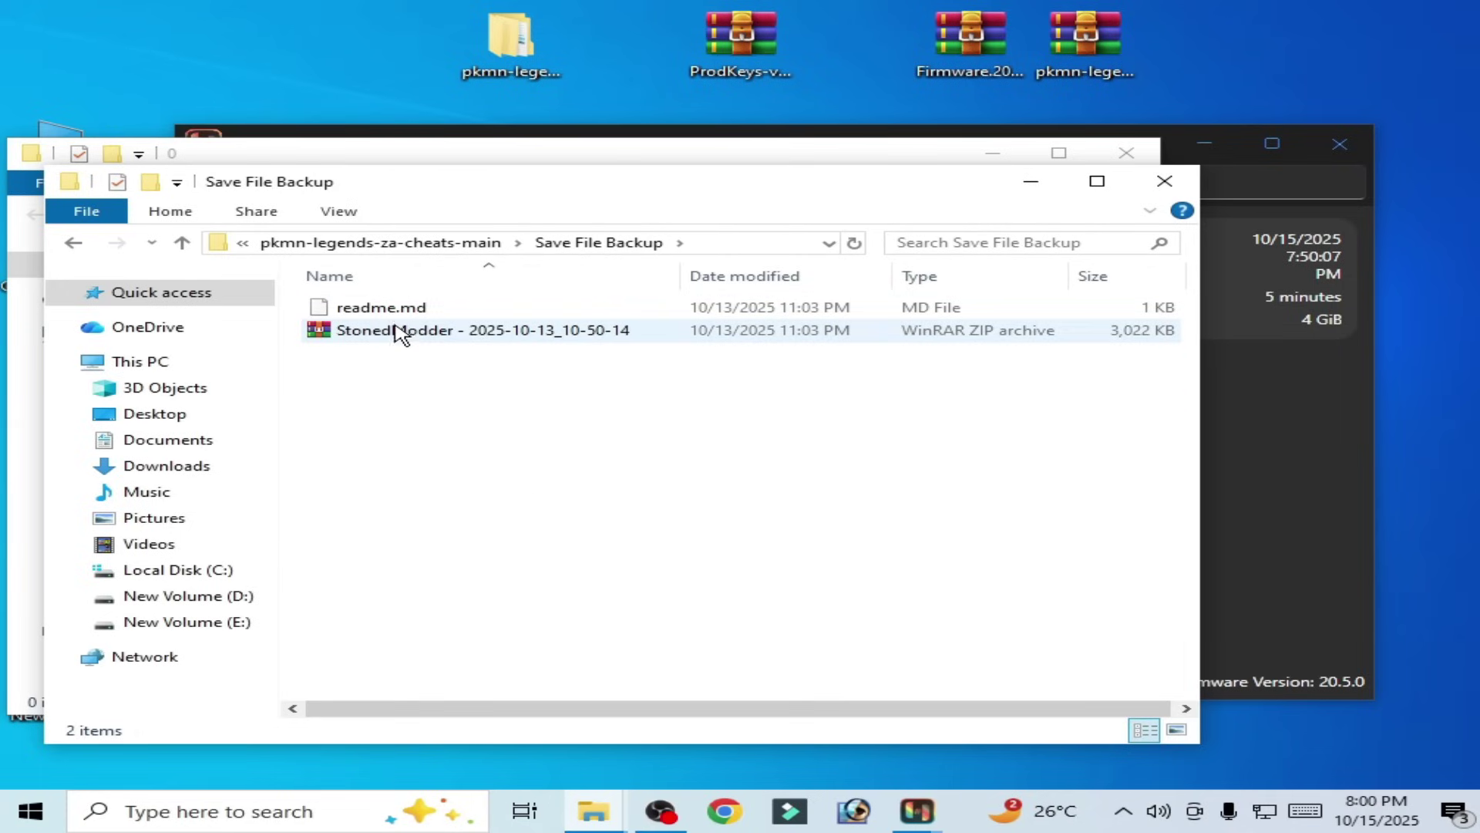
{"action": "right_click", "coordinate": [401, 331]}
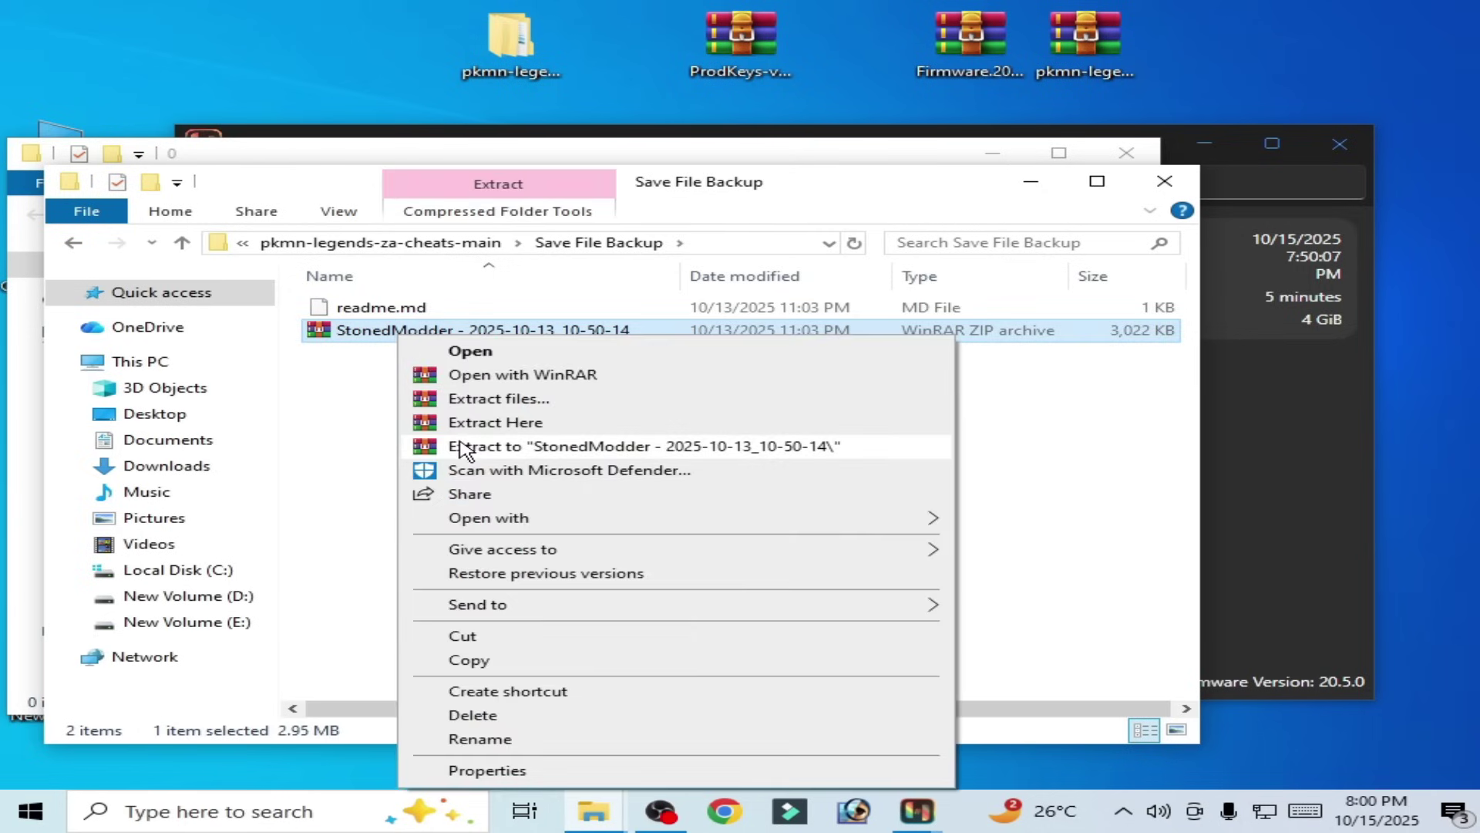
{"action": "left_click", "coordinate": [462, 442]}
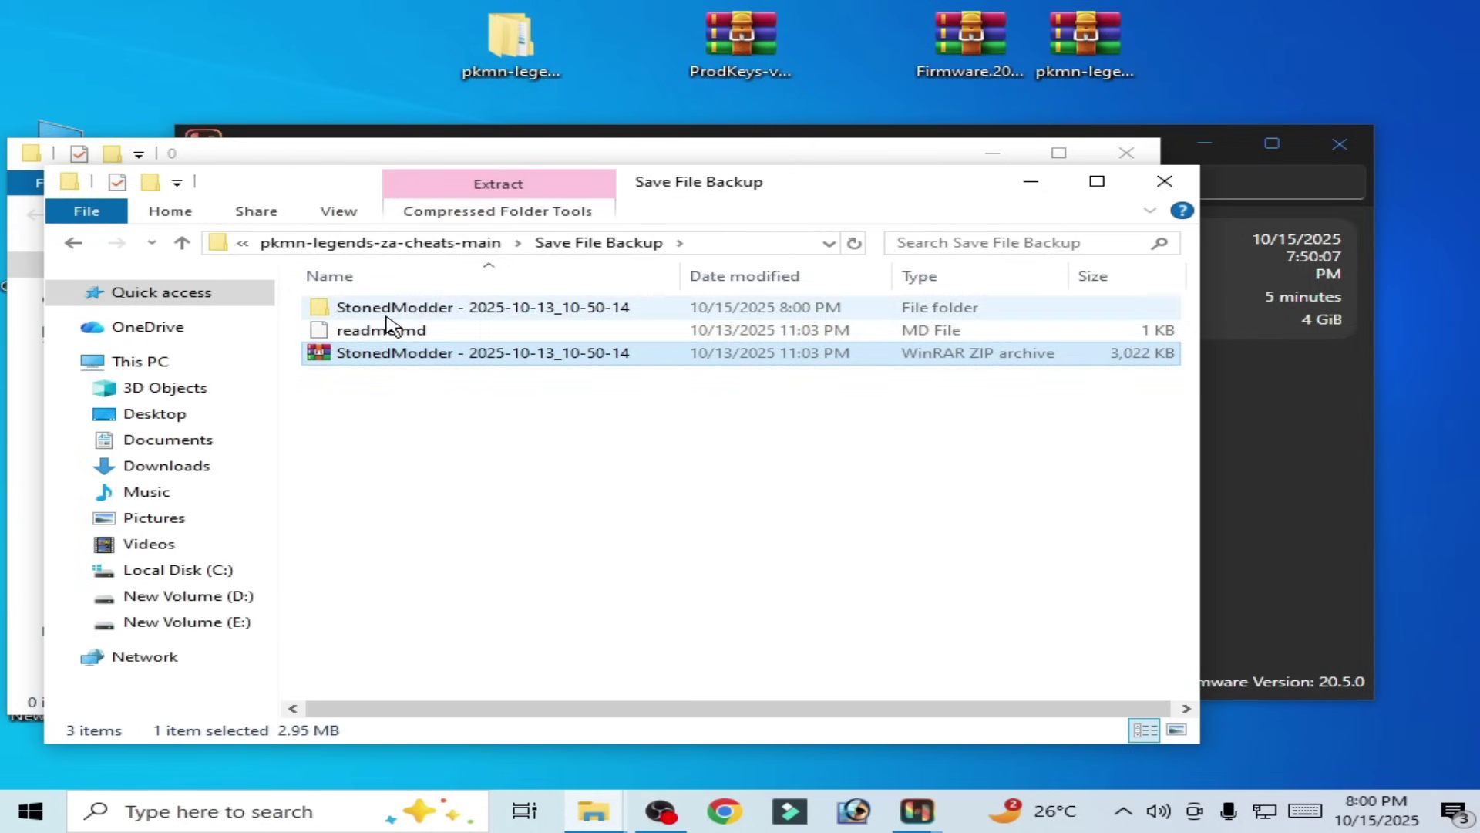
{"action": "double_click", "coordinate": [387, 312]}
{"action": "left_click", "coordinate": [380, 341]}
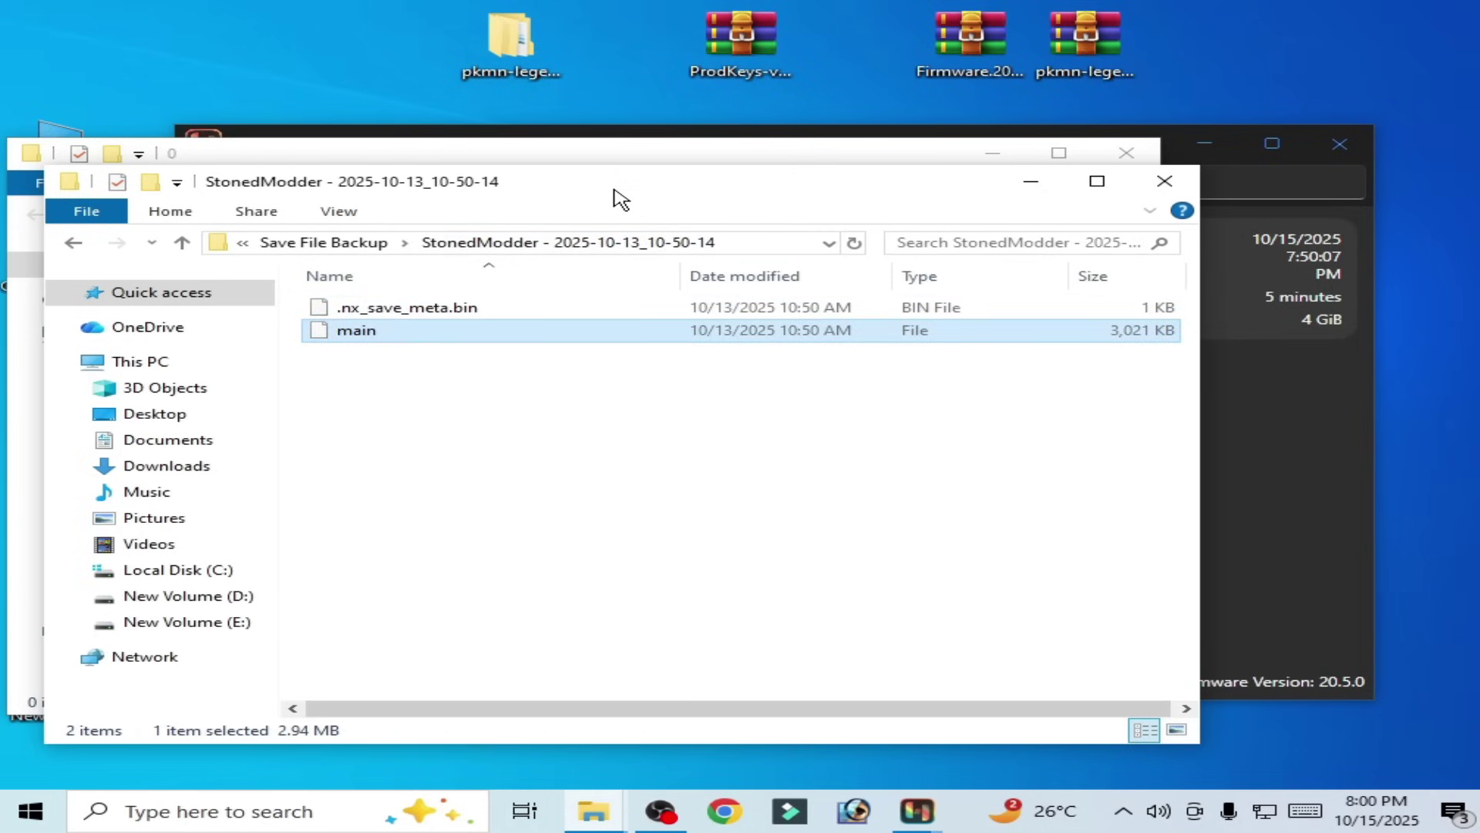
{"action": "left_click_drag", "start_coordinate": [615, 185], "coordinate": [886, 423]}
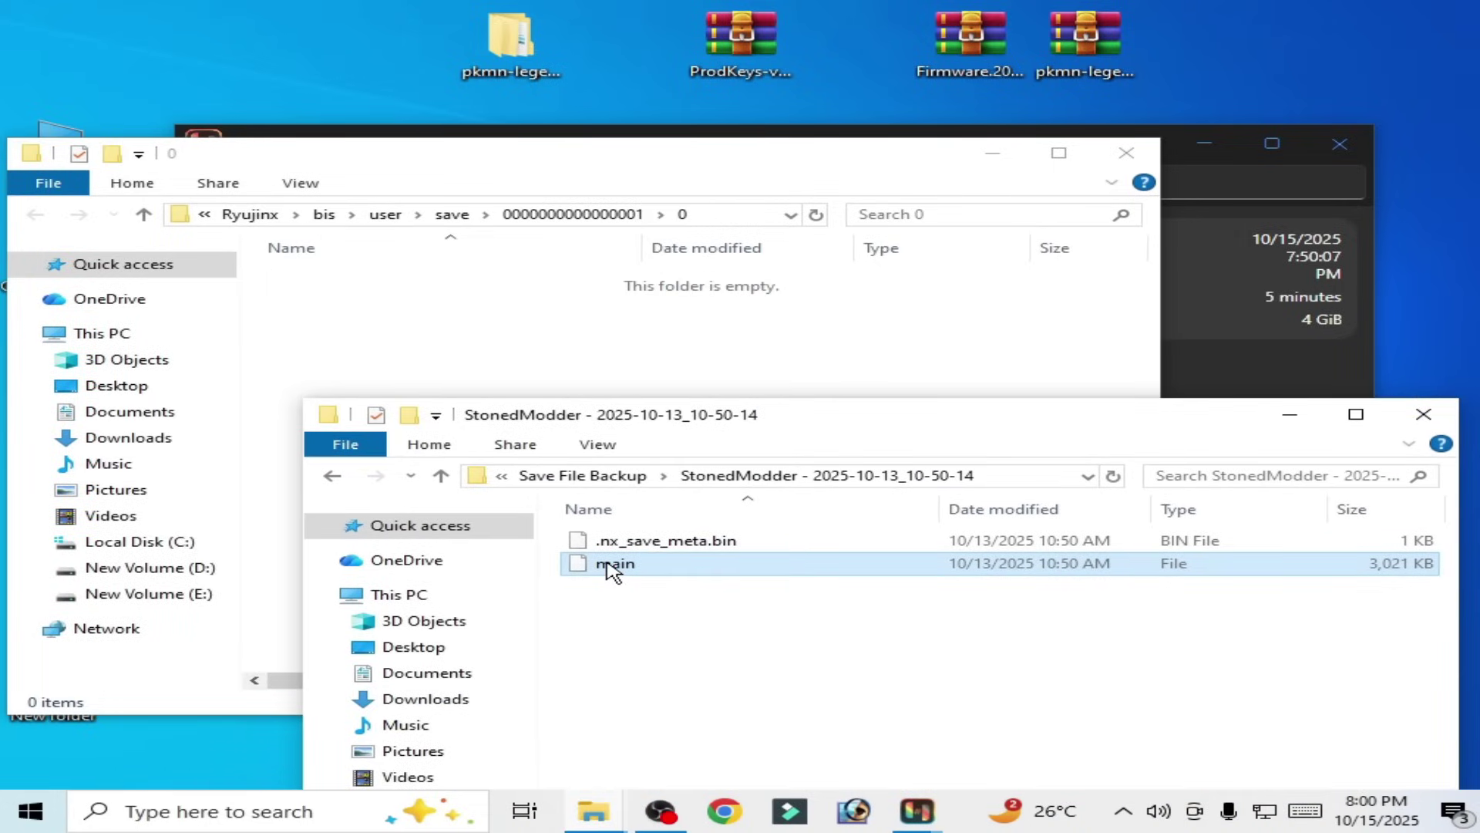
- Cut the backup's main save, paste it into empty save folder 0, and close the window
{"action": "right_click", "coordinate": [609, 566]}
{"action": "left_click", "coordinate": [686, 417]}
{"action": "left_click", "coordinate": [585, 354]}
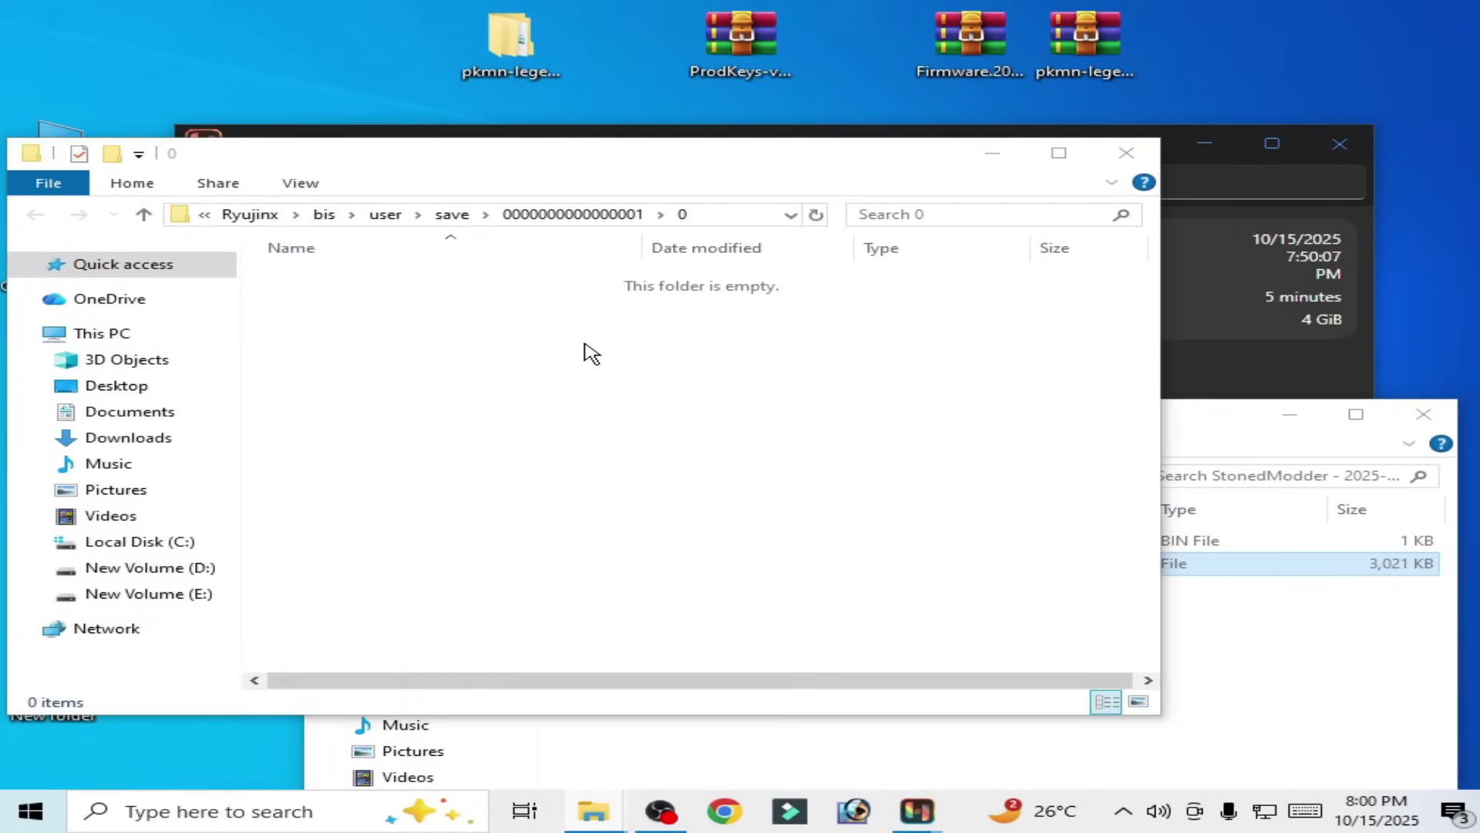
{"action": "right_click", "coordinate": [481, 329]}
{"action": "left_click", "coordinate": [549, 479]}
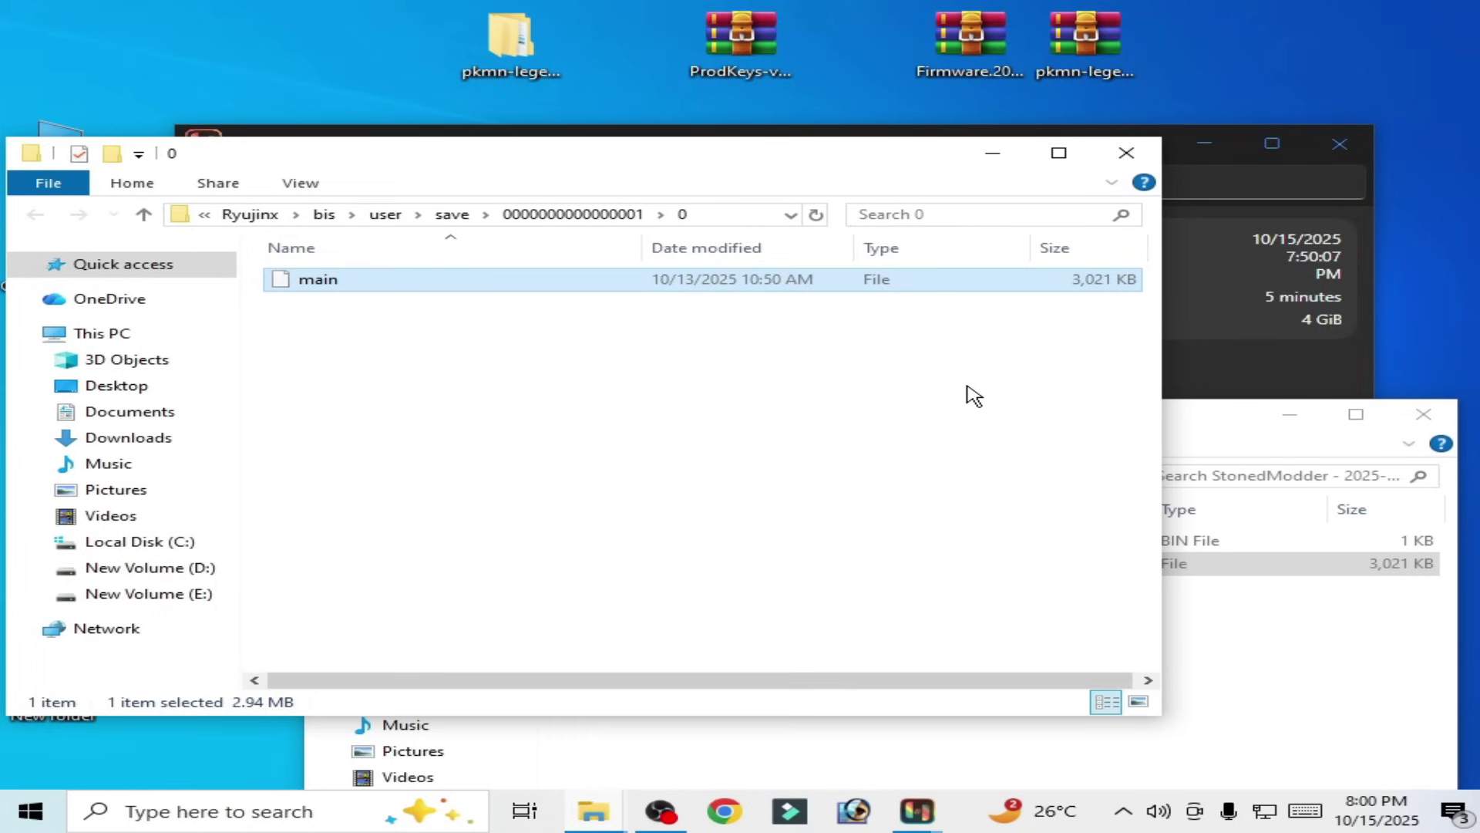
{"action": "left_click", "coordinate": [1127, 152]}
- Reopen the game's user save folder and delete the existing main file
{"action": "left_click", "coordinate": [1430, 412]}
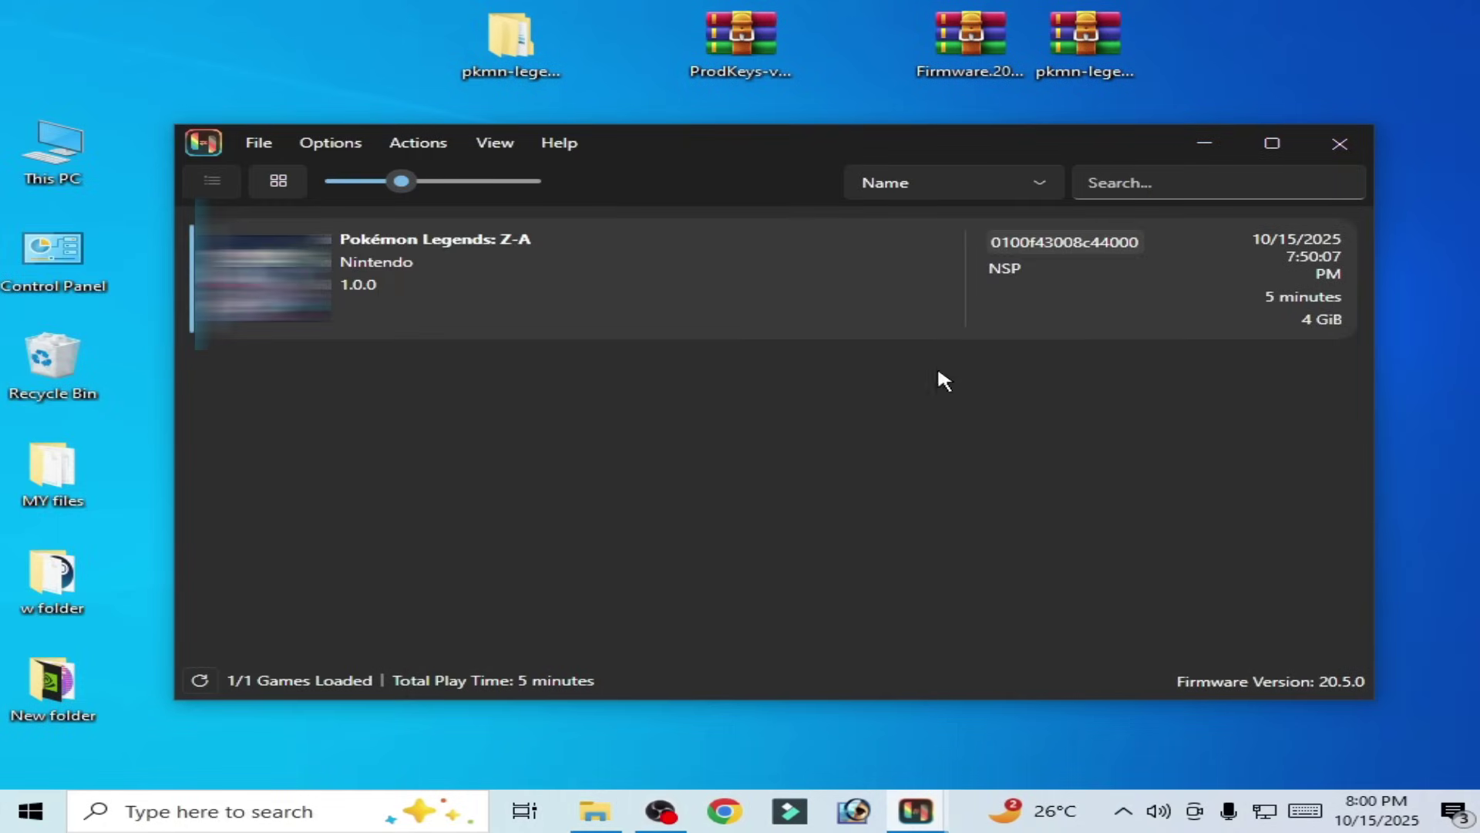
{"action": "right_click", "coordinate": [466, 254]}
{"action": "left_click", "coordinate": [512, 267]}
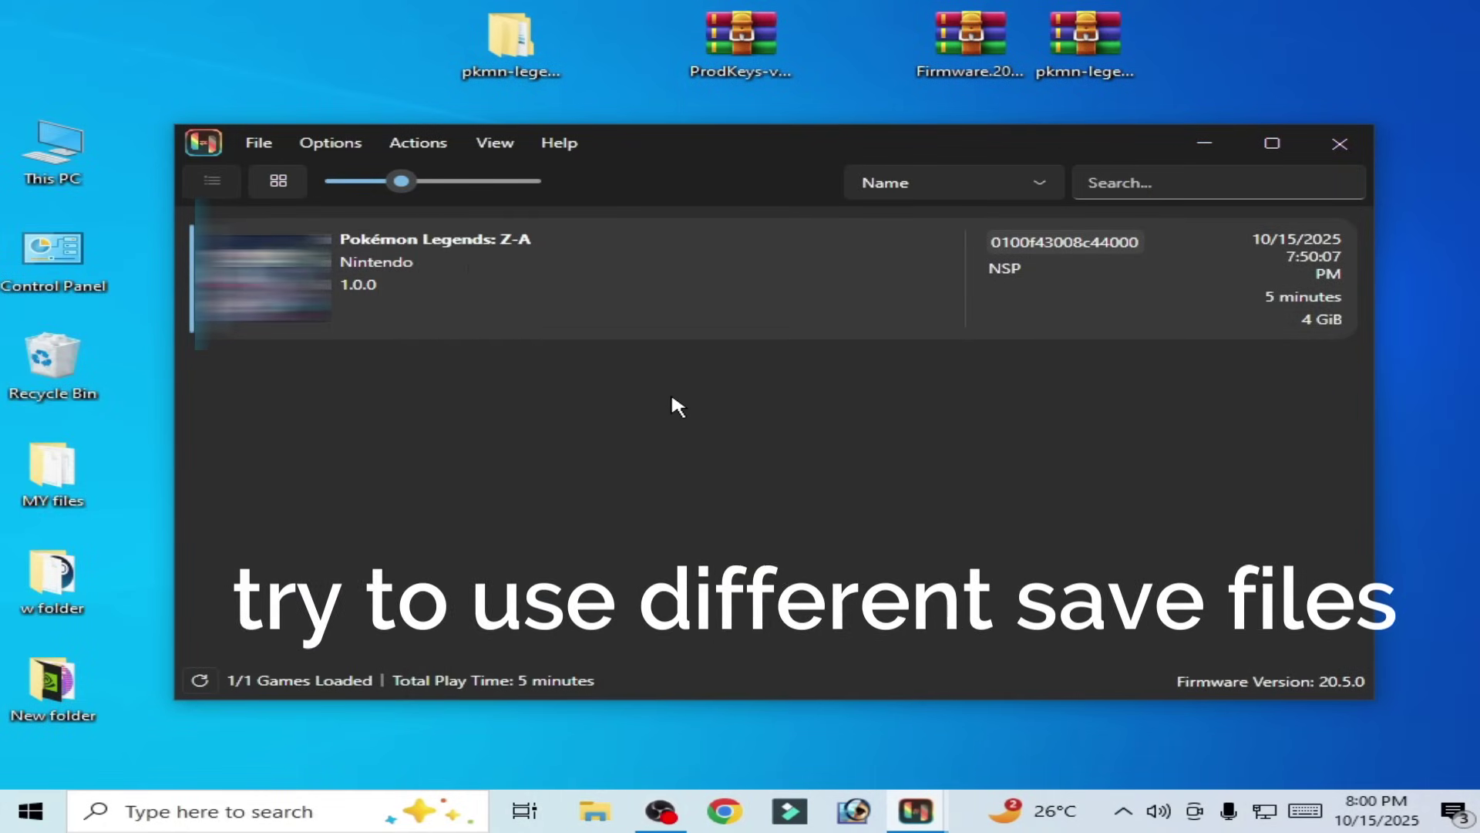
{"action": "right_click", "coordinate": [515, 264]}
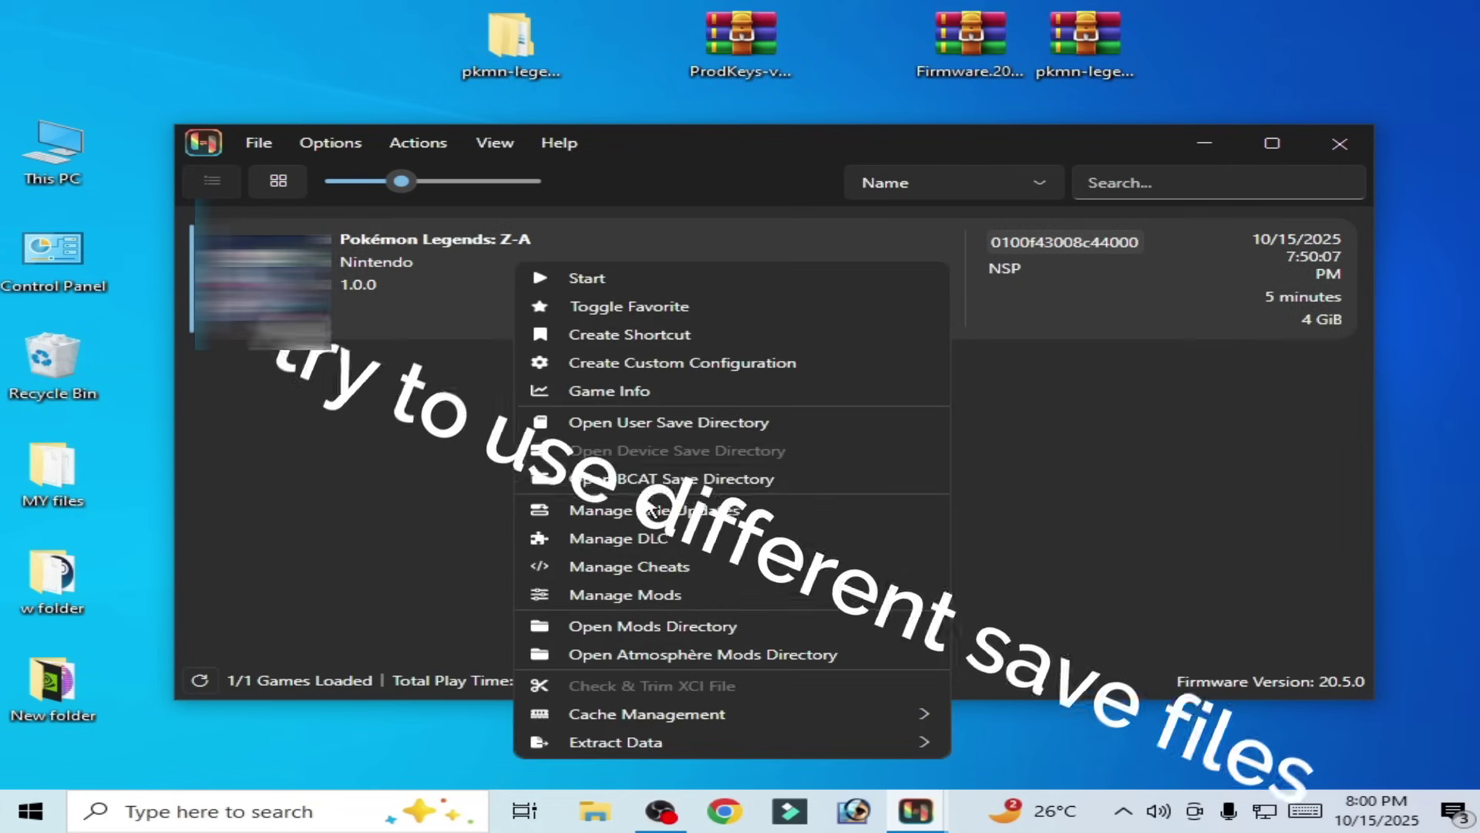
{"action": "left_click", "coordinate": [635, 422]}
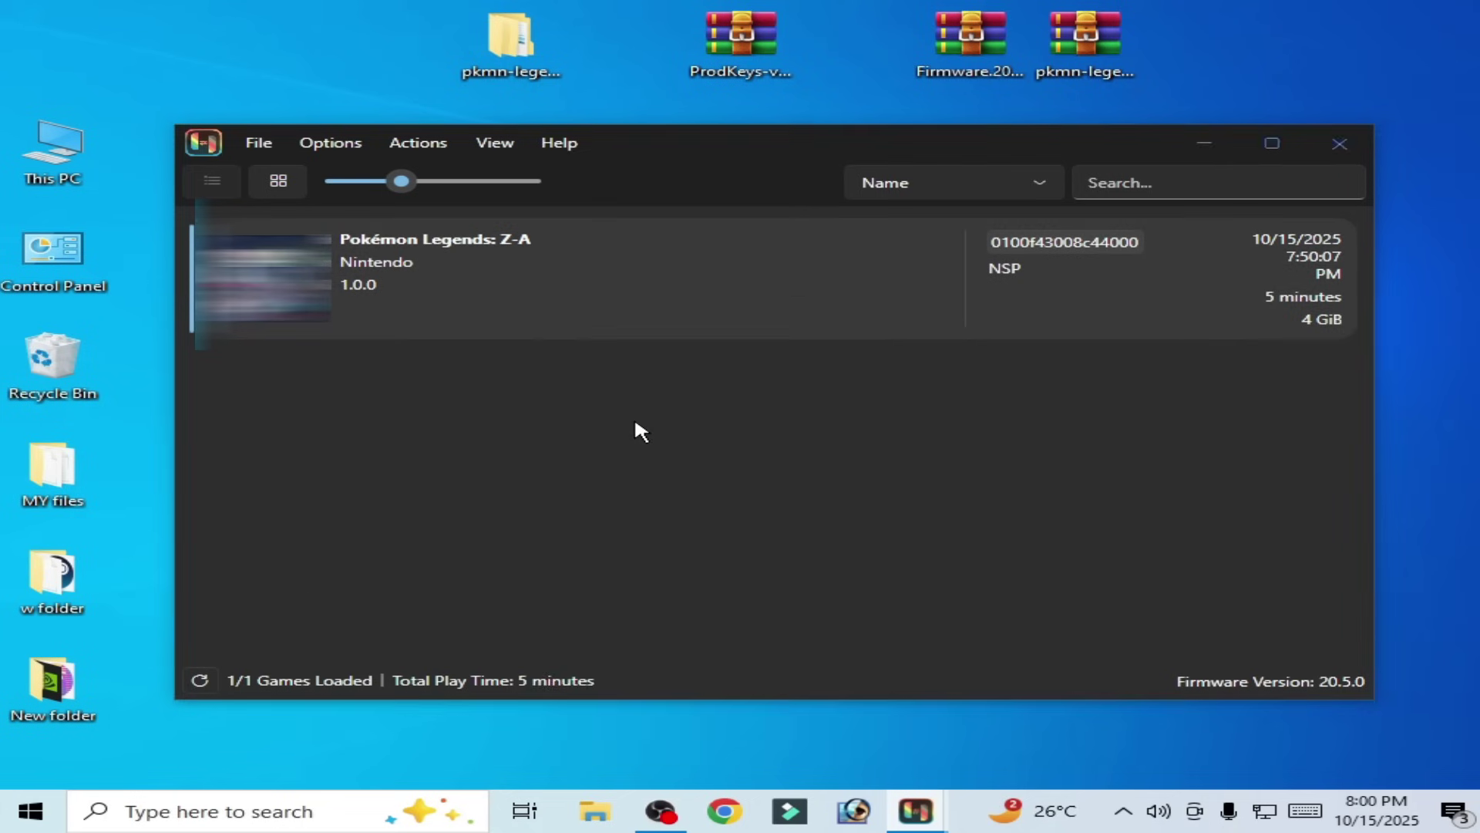
{"action": "right_click", "coordinate": [621, 353]}
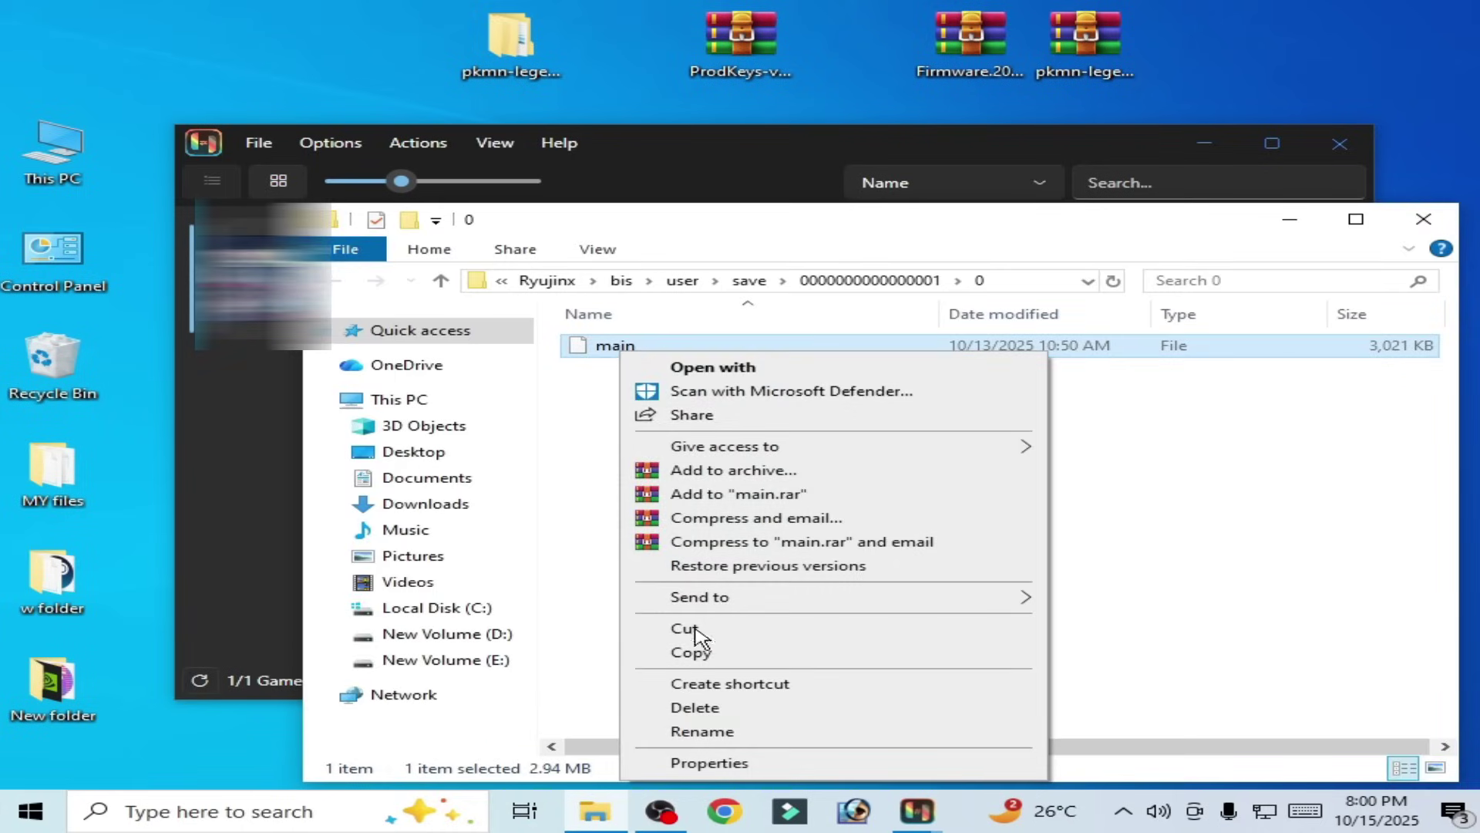
{"action": "left_click", "coordinate": [703, 707]}
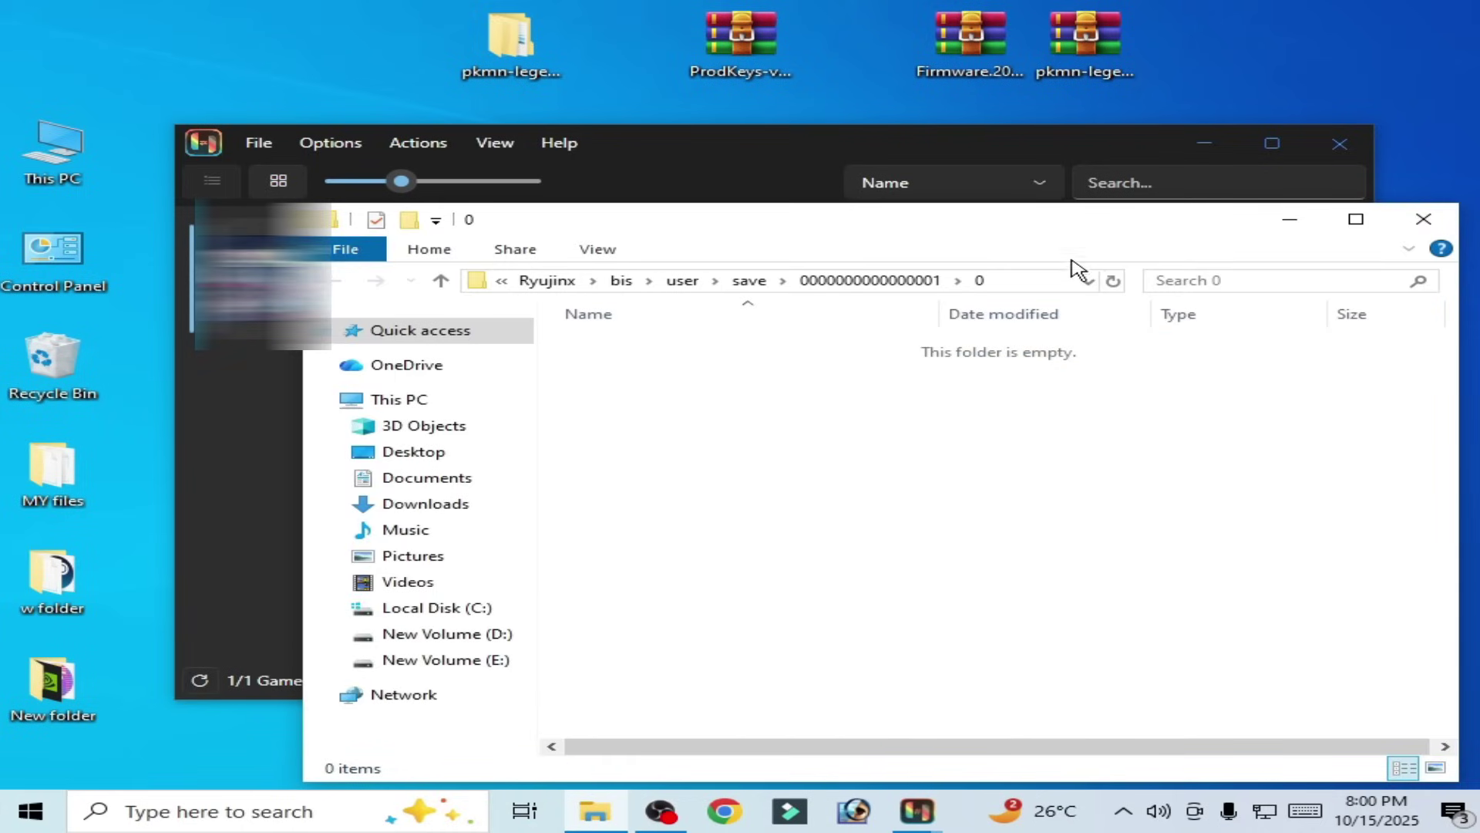
- Copy main from the StonedModder backup folder into save folder 0, then close Explorer
{"action": "left_click_drag", "start_coordinate": [1084, 232], "coordinate": [895, 211]}
{"action": "double_click", "coordinate": [510, 39]}
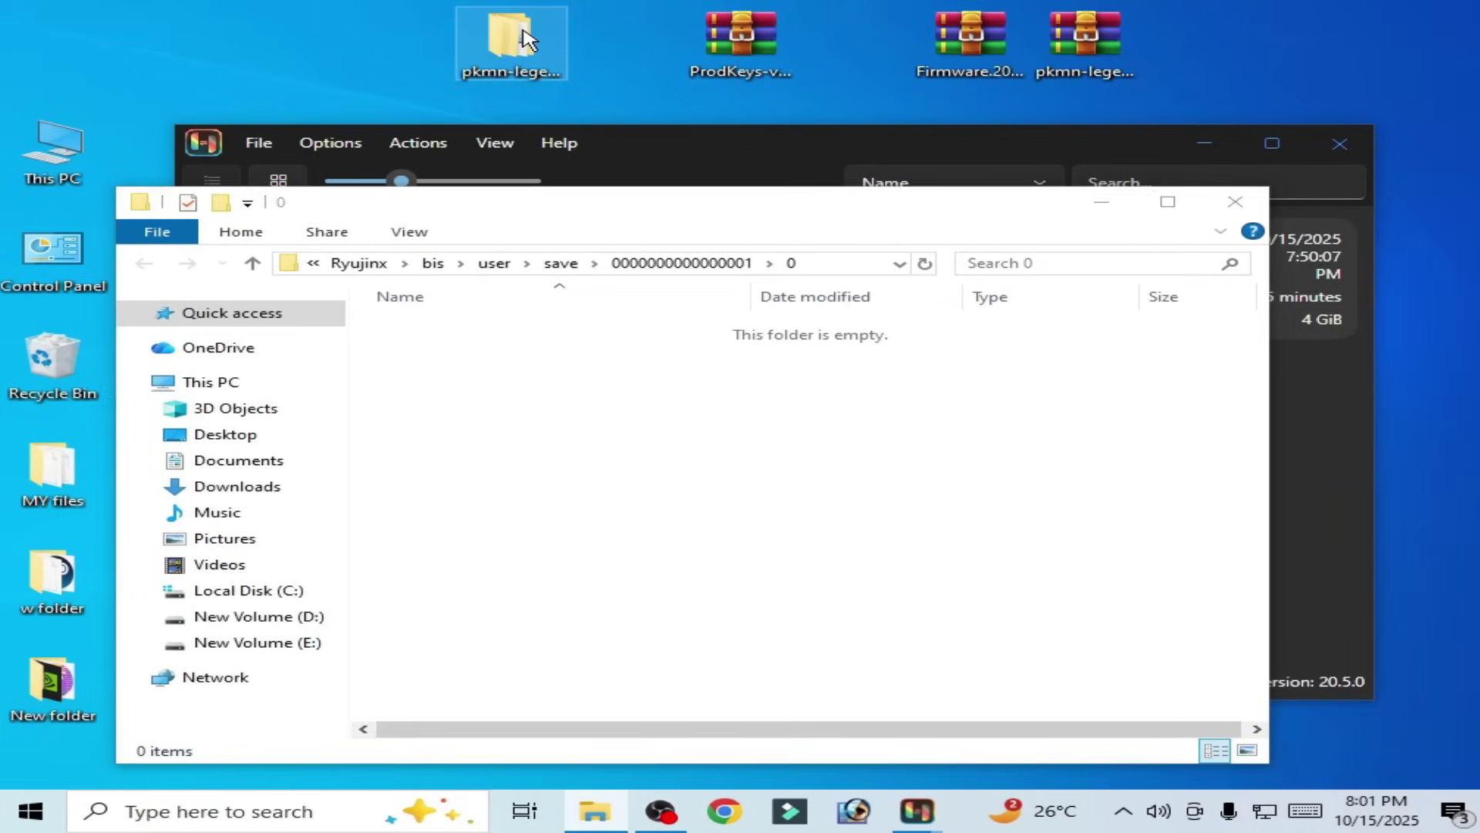
{"action": "double_click", "coordinate": [529, 143]}
{"action": "left_click", "coordinate": [501, 168]}
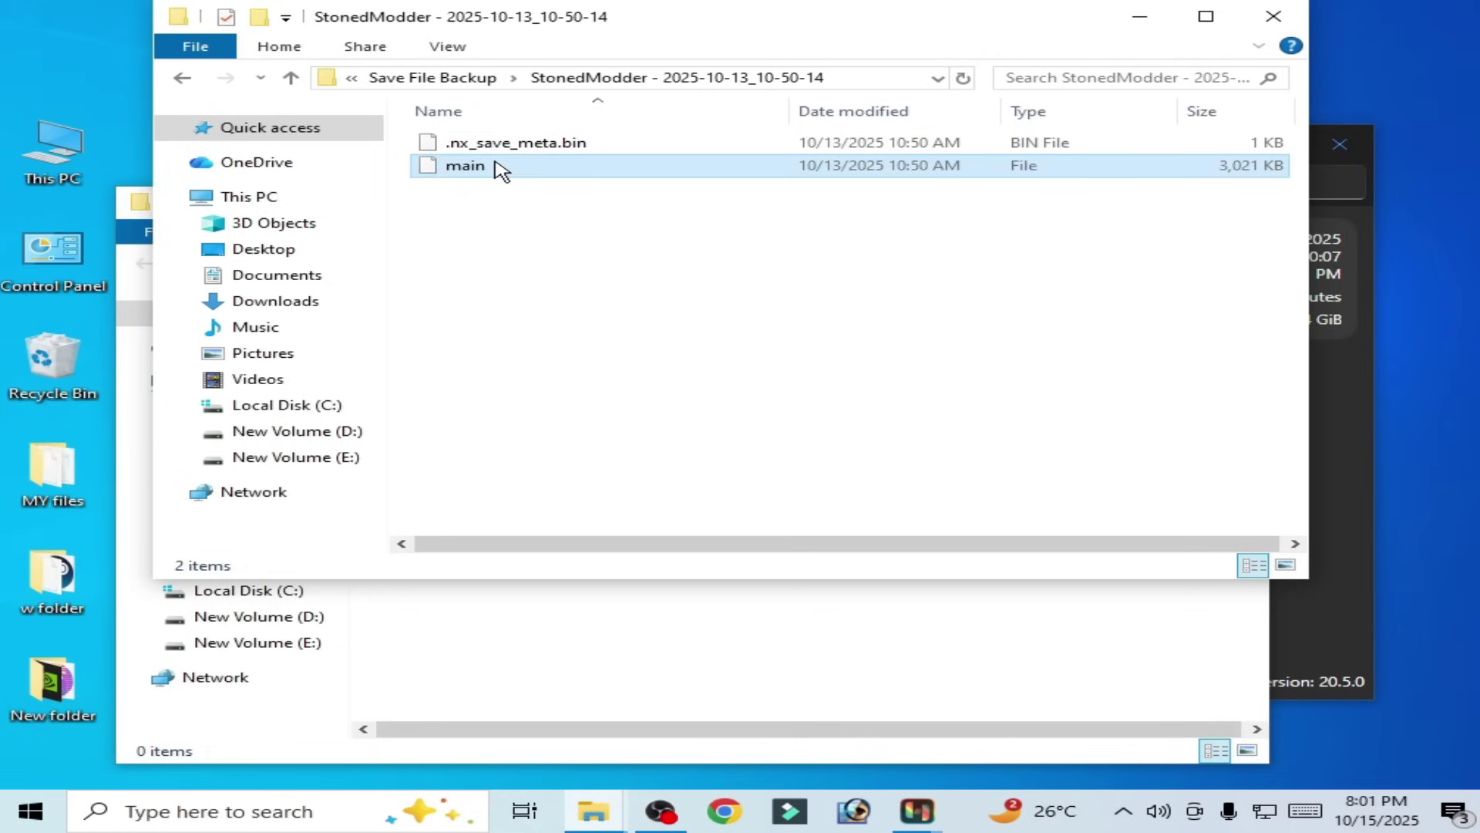
{"action": "right_click", "coordinate": [461, 167]}
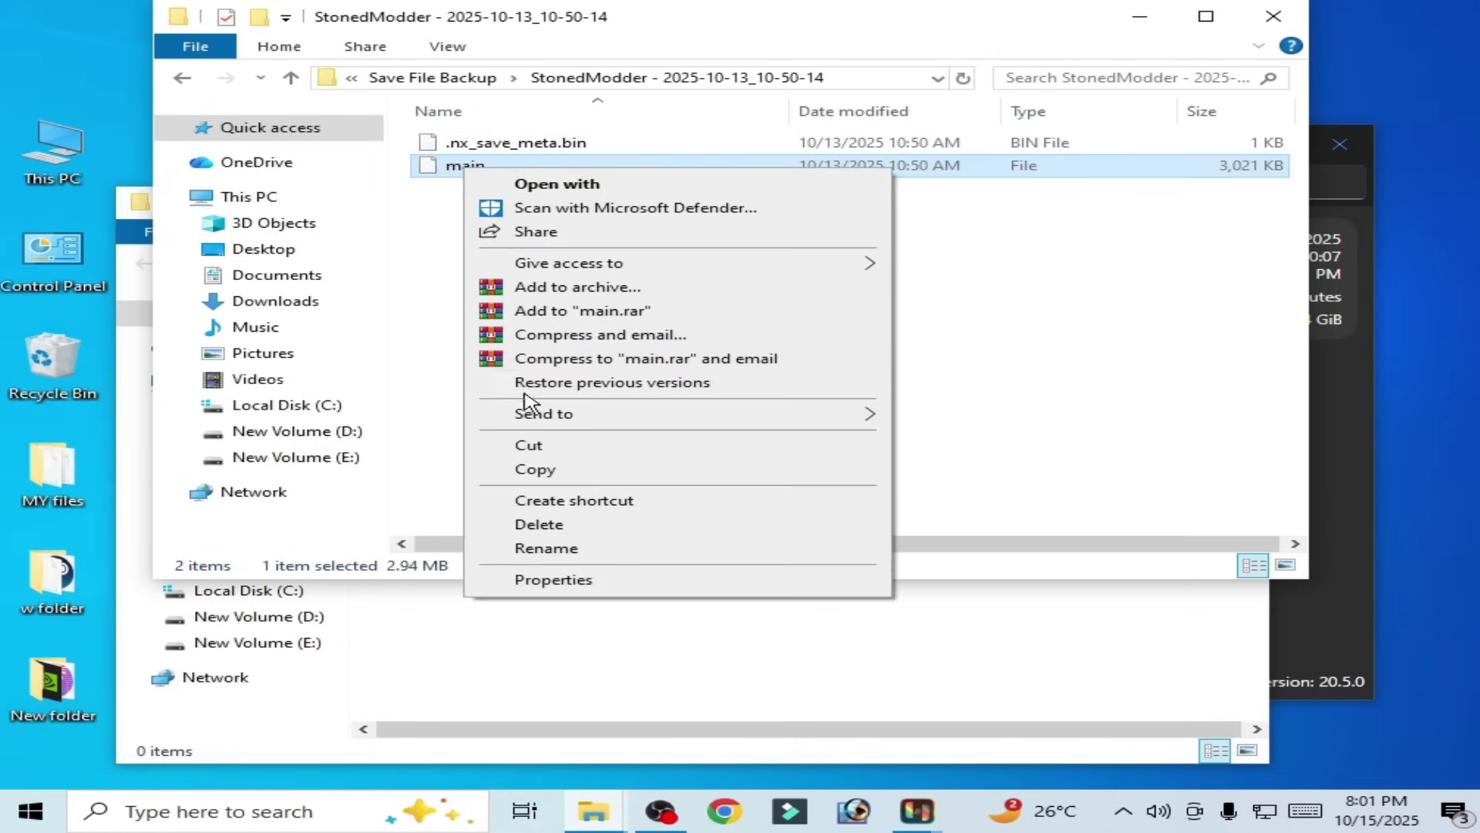
{"action": "left_click", "coordinate": [543, 470]}
{"action": "left_click", "coordinate": [1272, 17]}
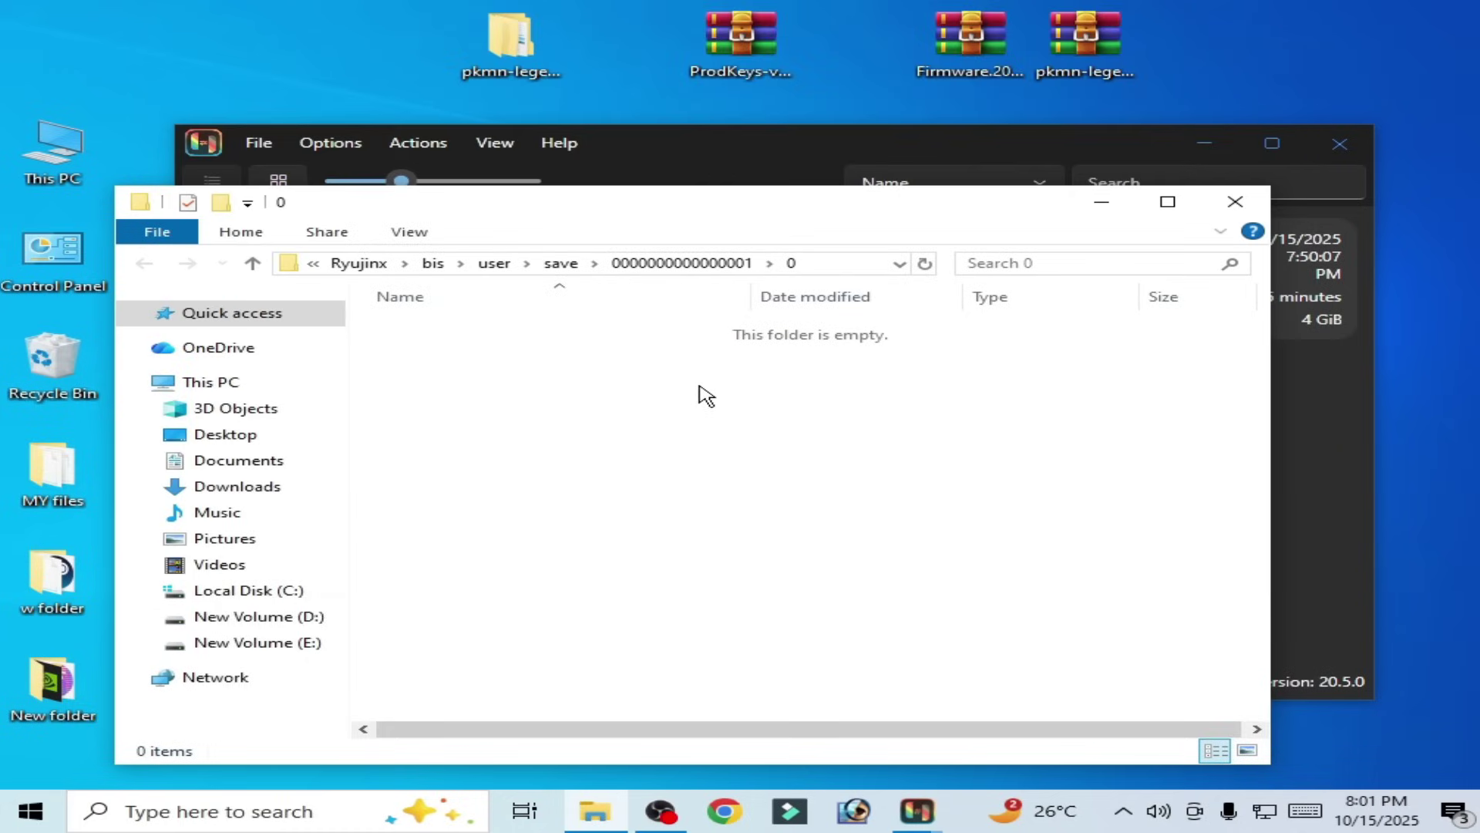
{"action": "right_click", "coordinate": [700, 393]}
{"action": "left_click", "coordinate": [752, 537]}
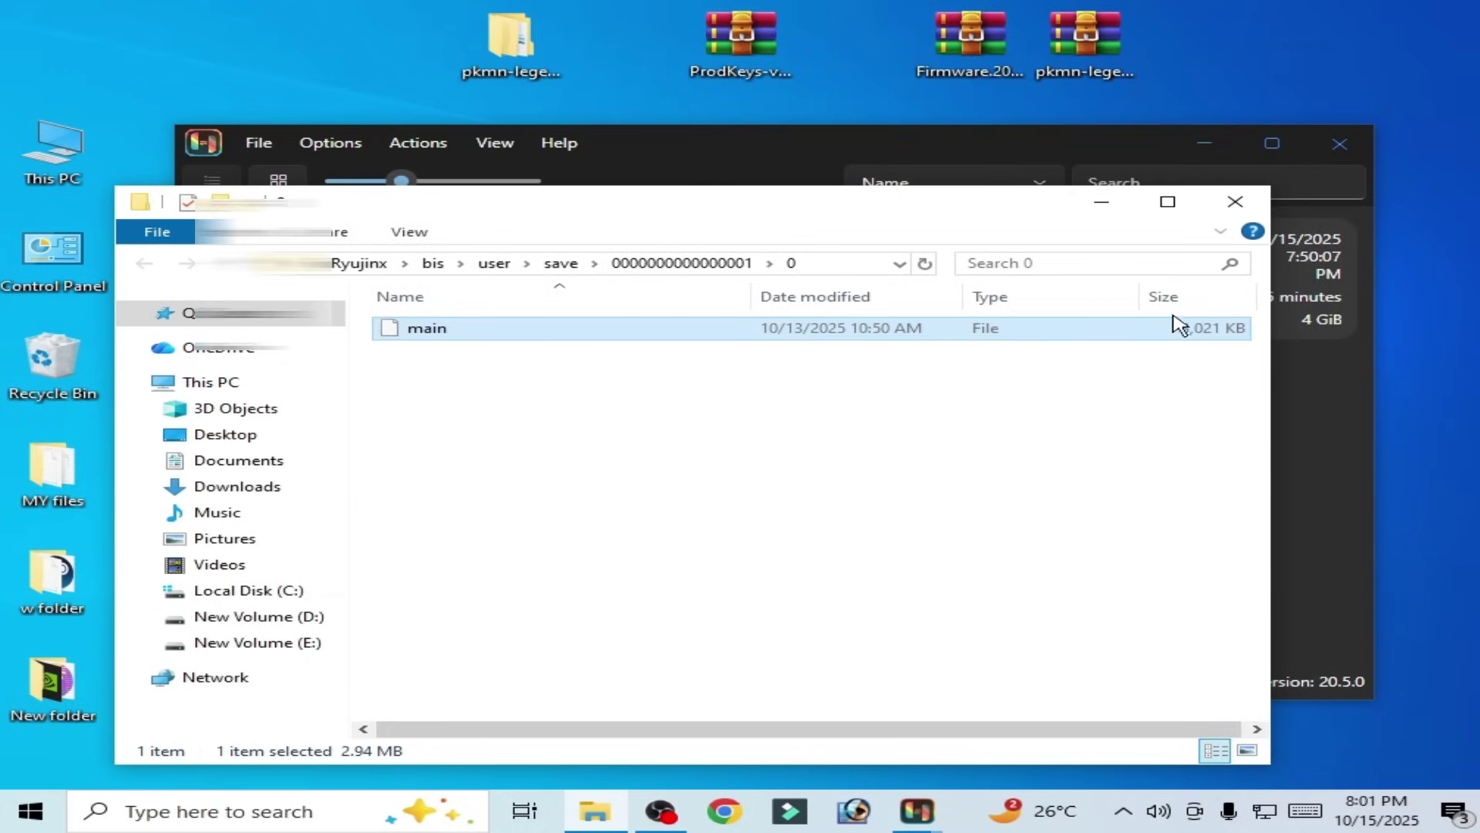
{"action": "left_click", "coordinate": [1235, 201]}
- Bring up the Pokémon Legends: Z-A context menu in the library, reopening it once
{"action": "right_click", "coordinate": [461, 275]}
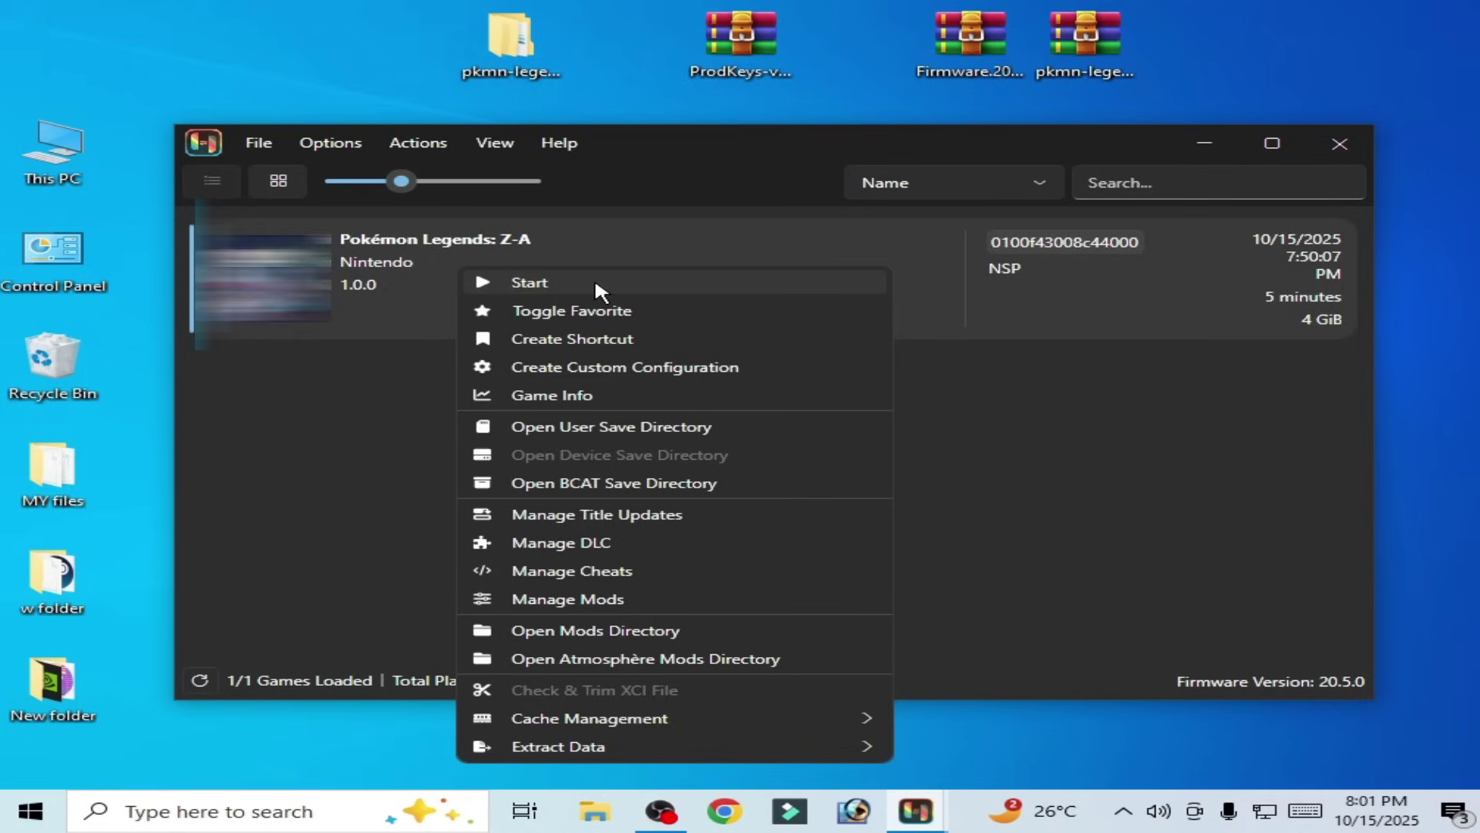
{"action": "mouse_move", "coordinate": [800, 712]}
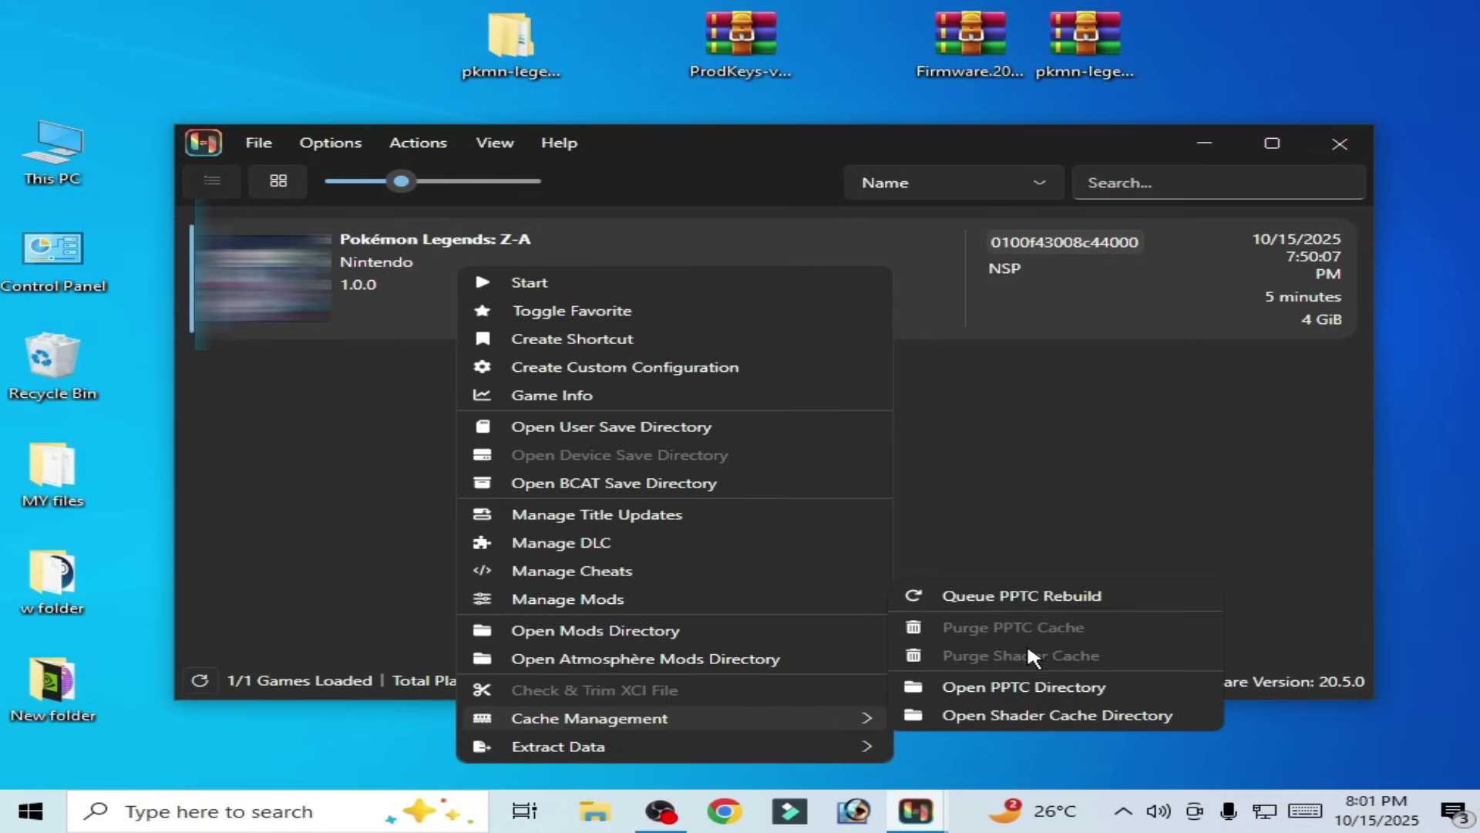
{"action": "left_click", "coordinate": [1076, 496]}
{"action": "right_click", "coordinate": [465, 252]}
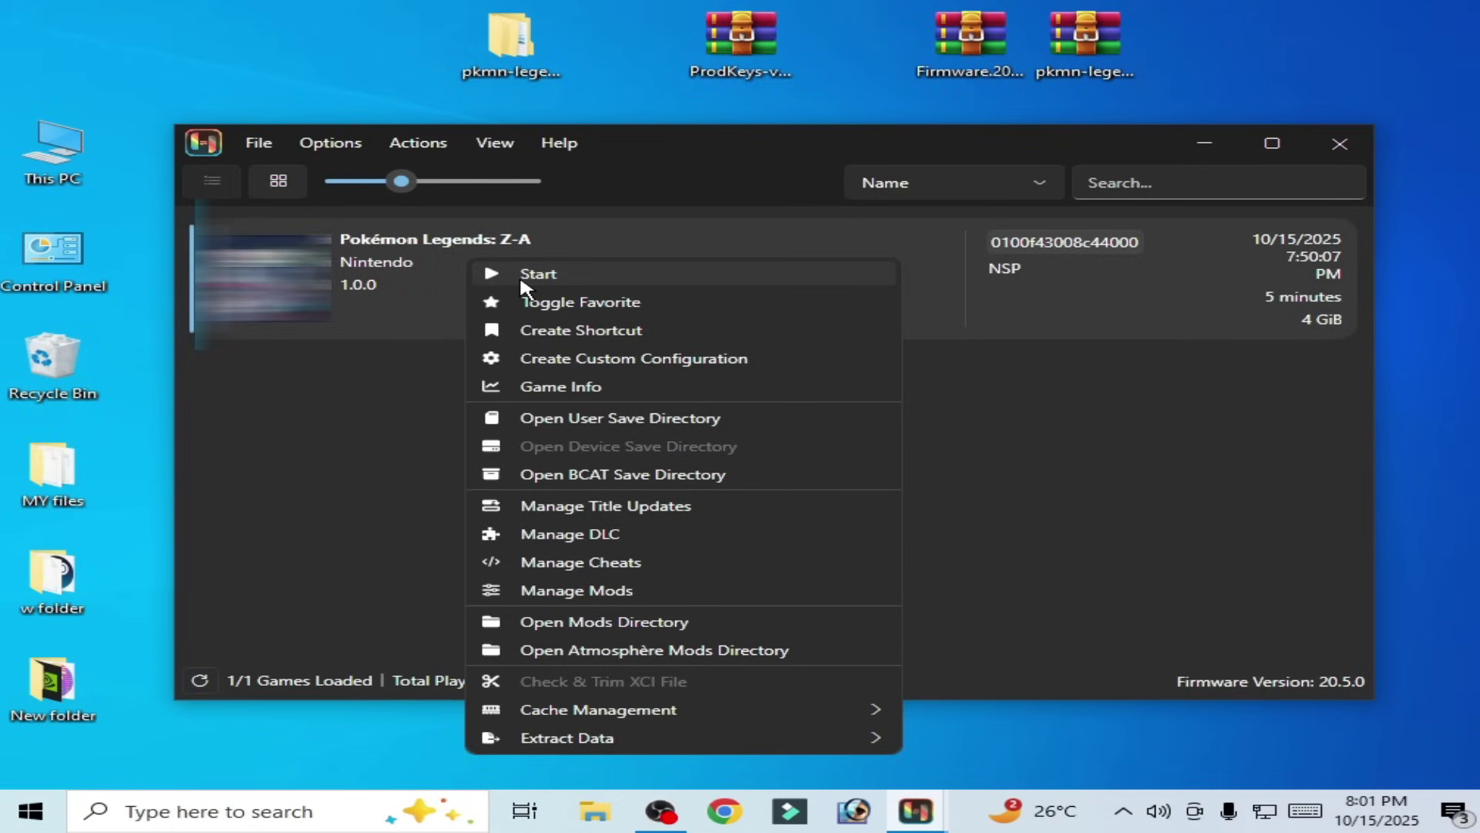